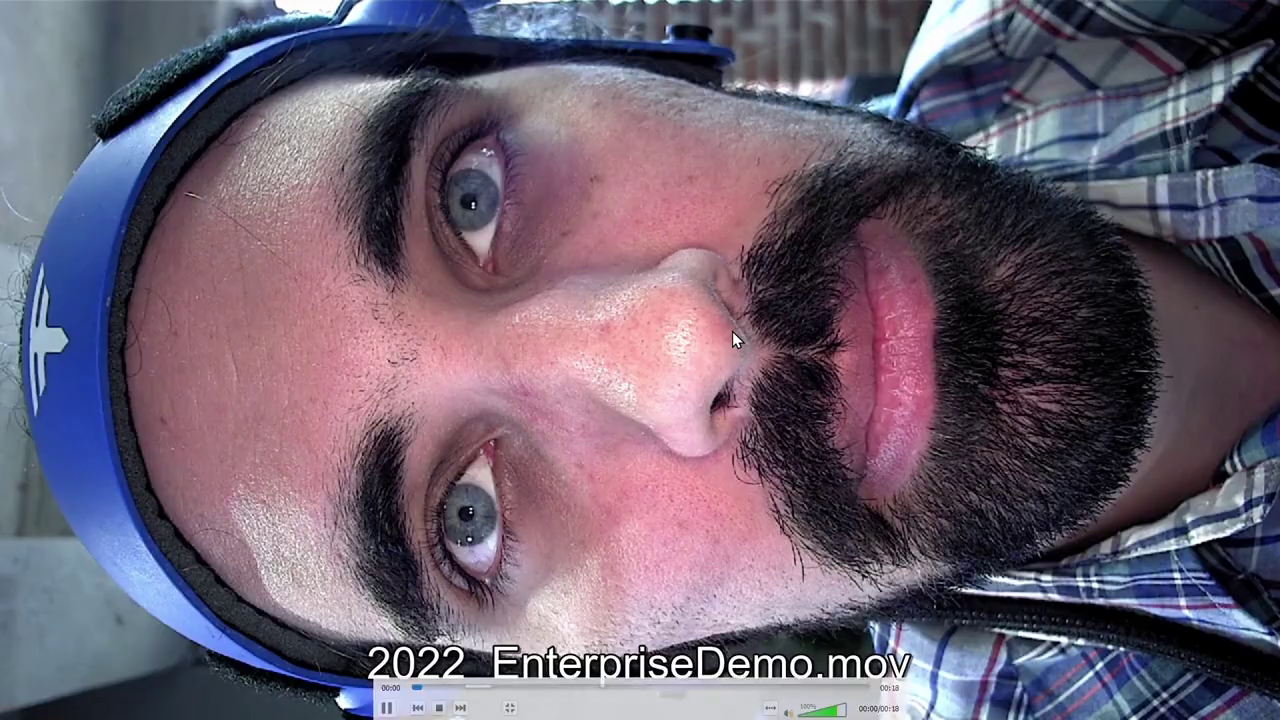
# Step: Raise the playback volume while watching the 2022_EnterpriseDemo.mov footage, and close the media player
pyautogui.scroll(-2, 732, 331)
pyautogui.scroll(3, 732, 331)
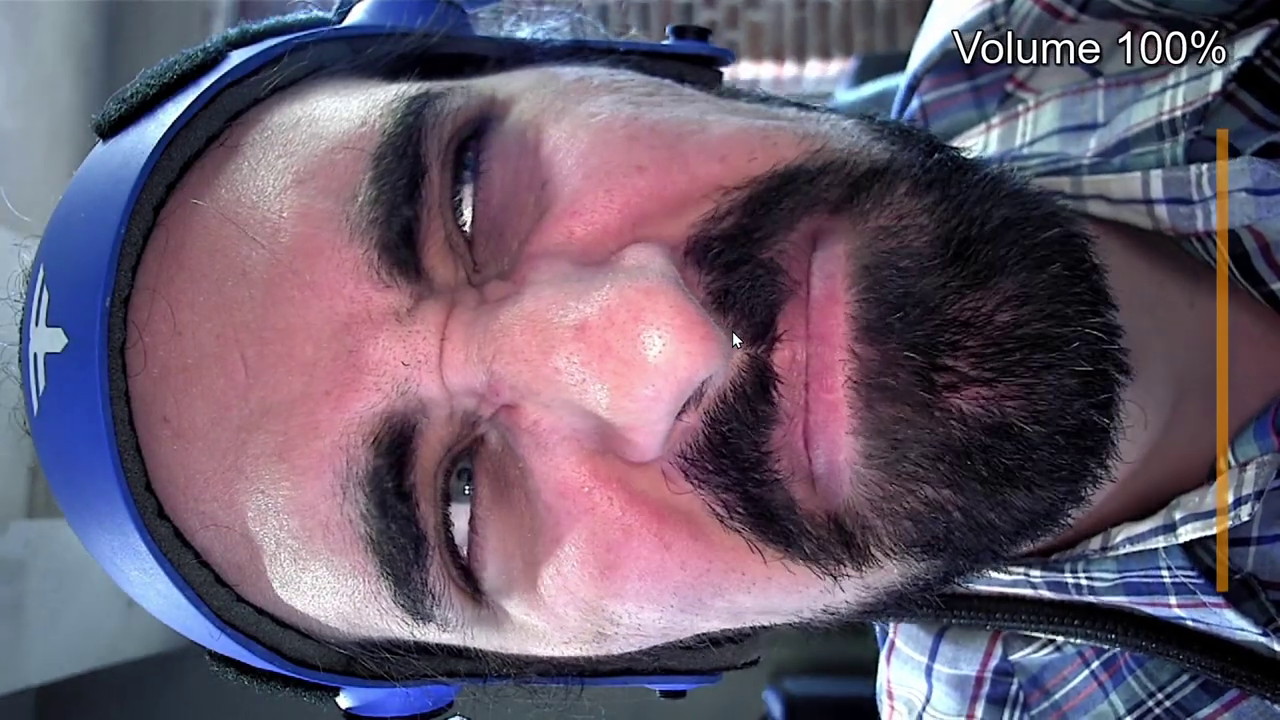
pyautogui.scroll(7, 733, 333)
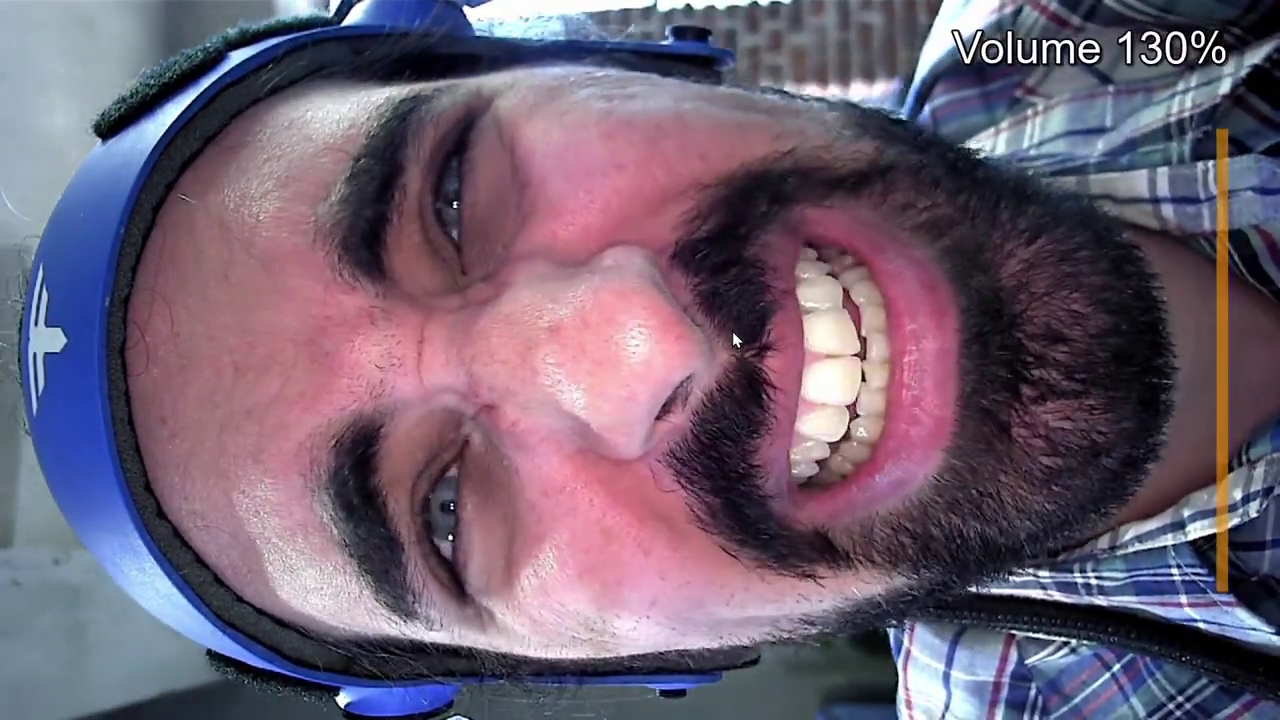
pyautogui.scroll(1, 732, 331)
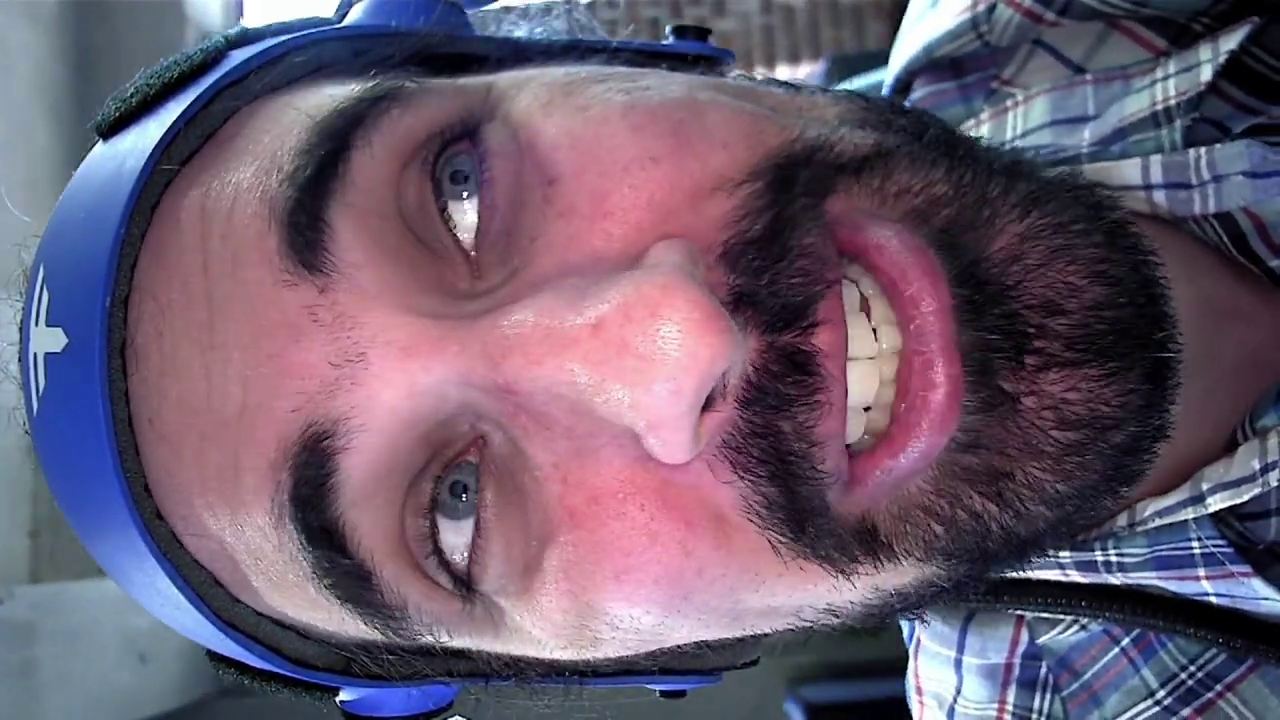
pyautogui.moveTo(777, 357)
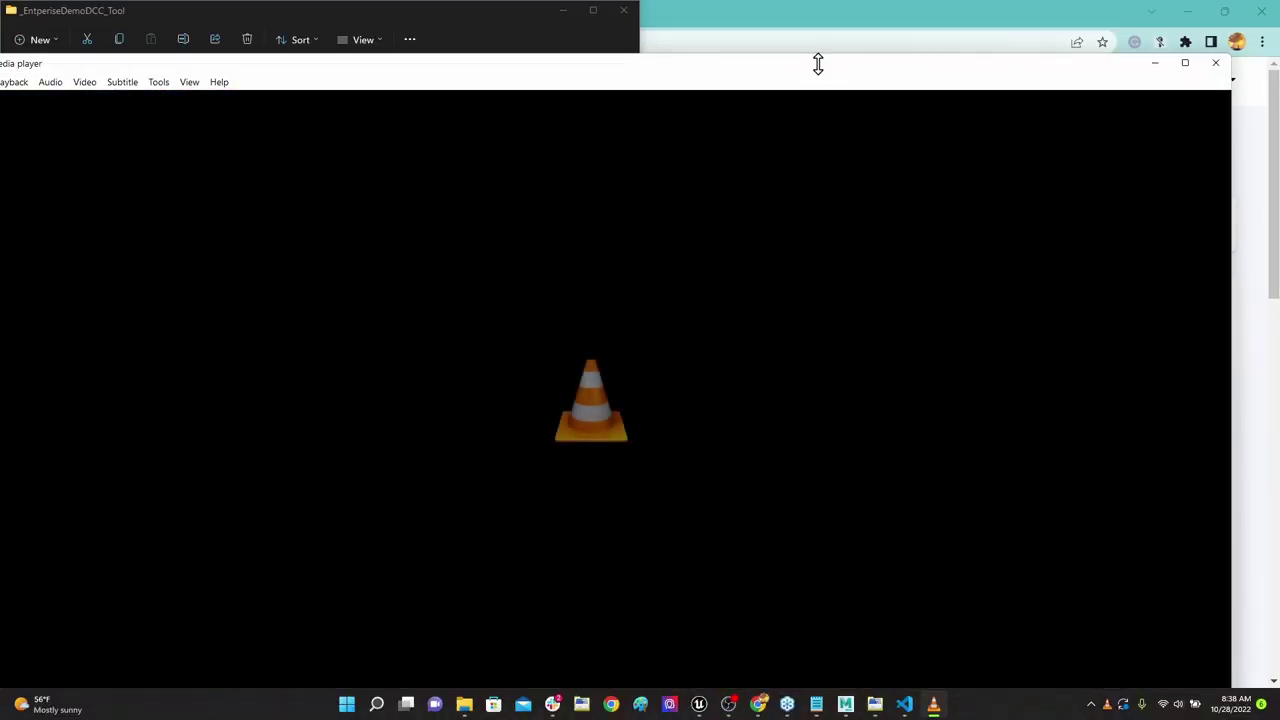
pyautogui.click(1215, 63)
# Step: Switch to the Faceware cloud portal and upload 2022_EnterpriseDemo.mov from the _EntperiseDemoDCC_Tool folder
pyautogui.click(871, 9)
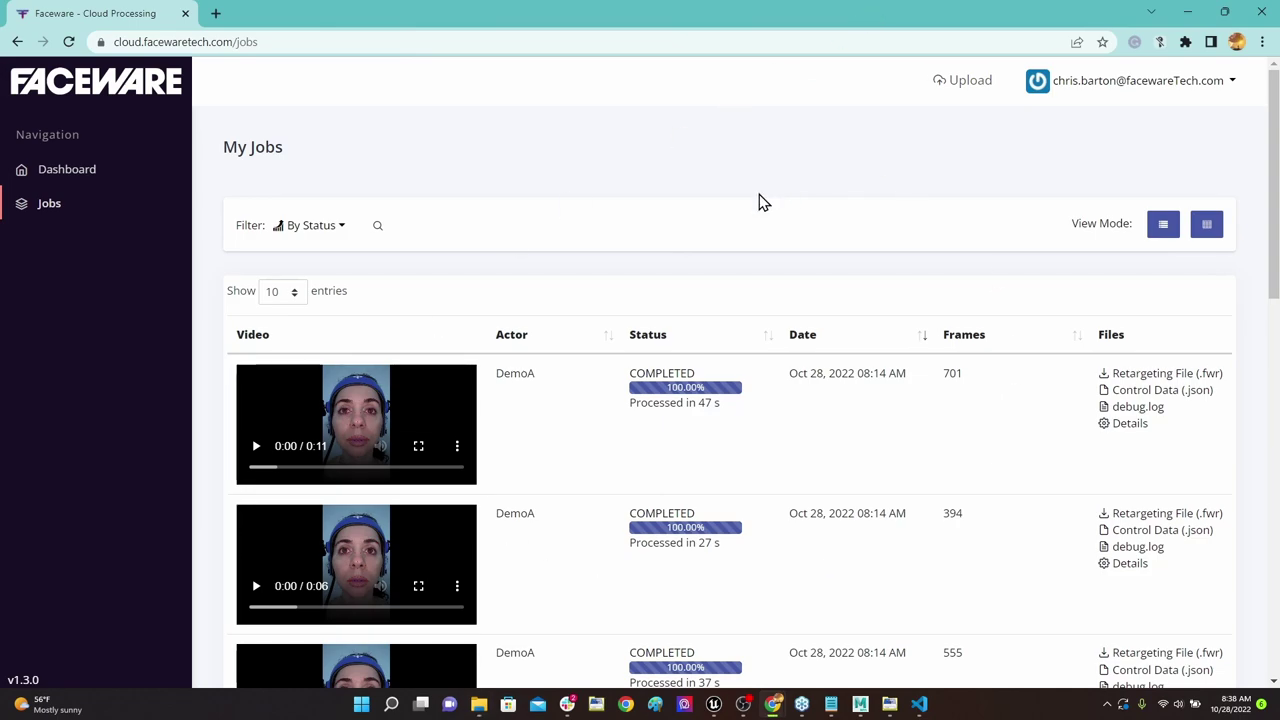
pyautogui.click(955, 80)
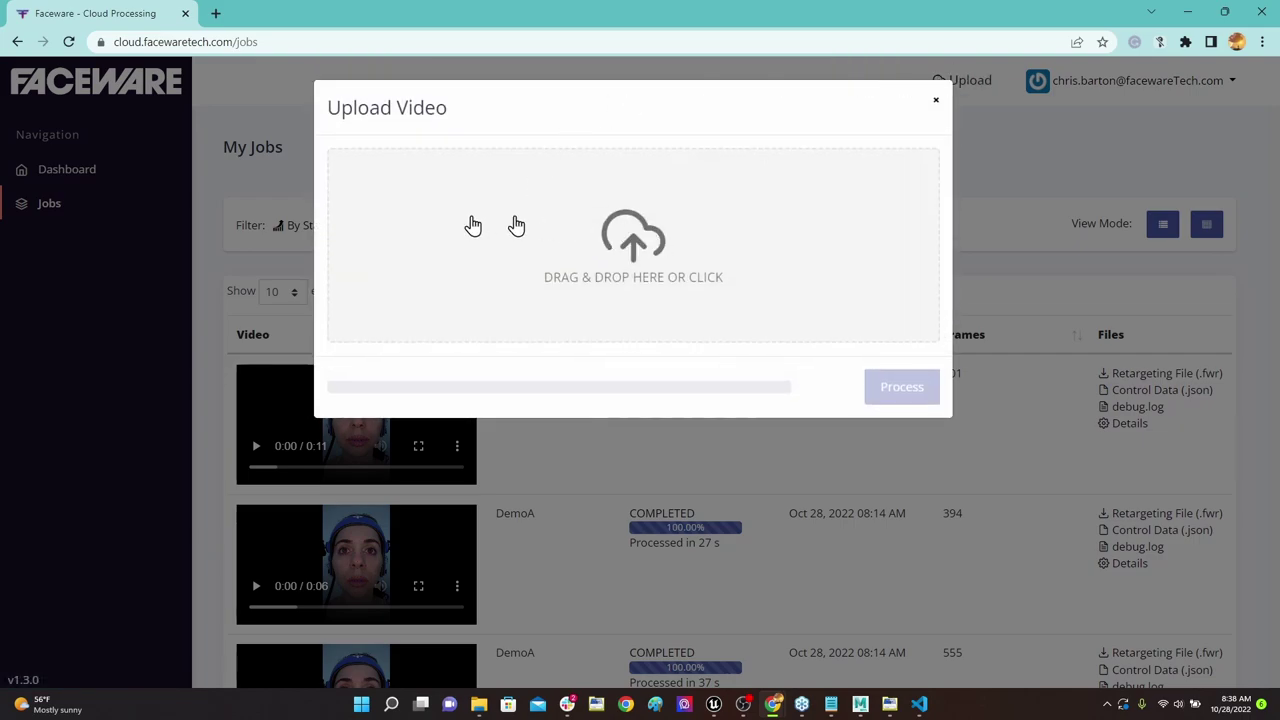
pyautogui.click(676, 235)
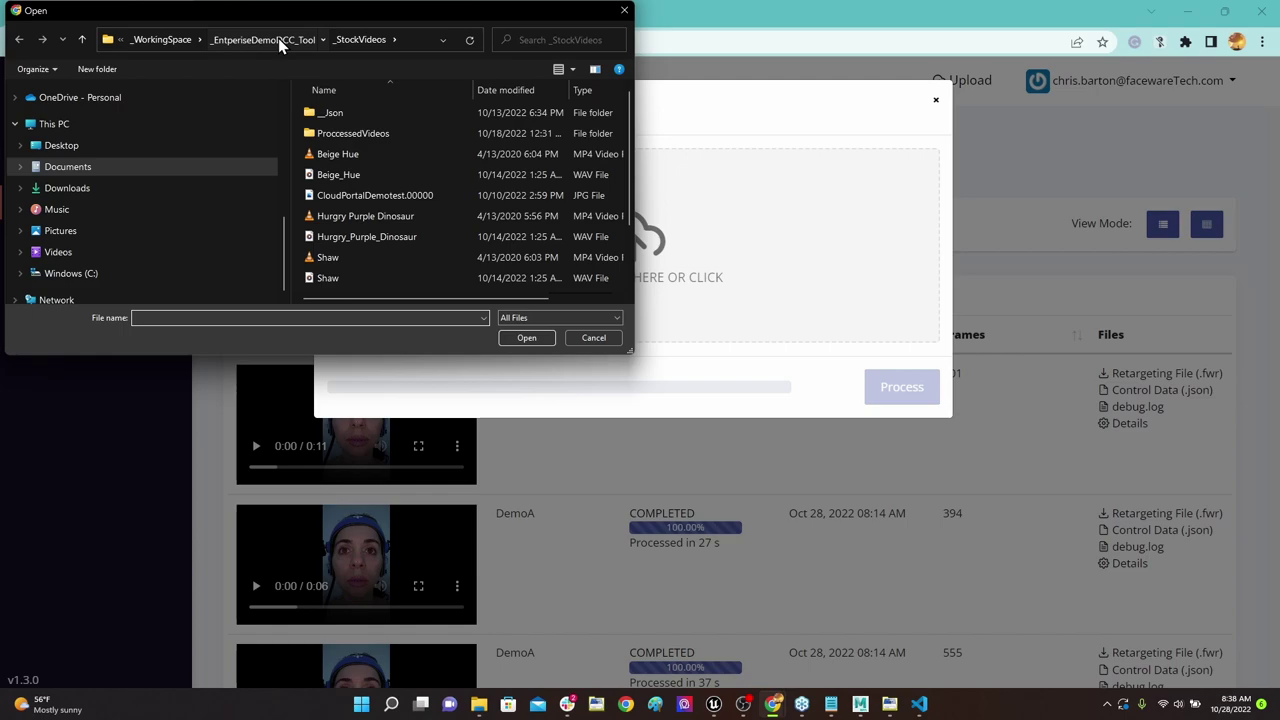
pyautogui.click(278, 38)
pyautogui.scroll(-2, 398, 215)
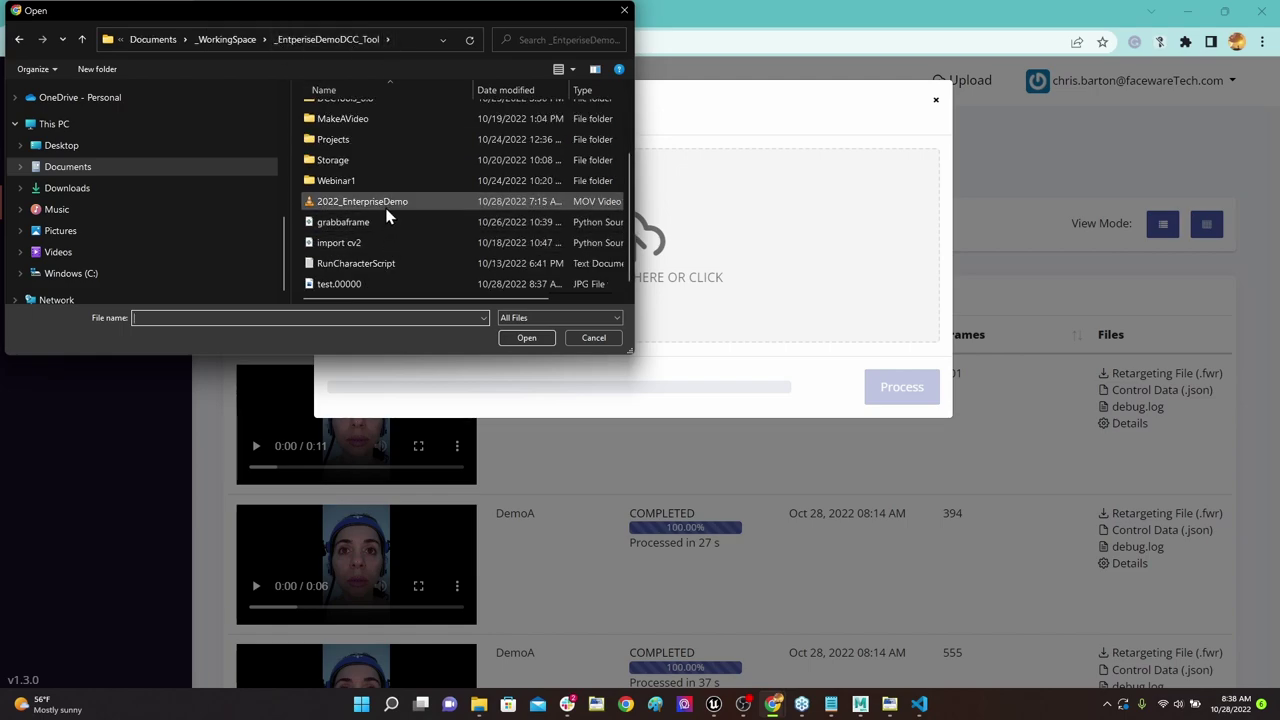
pyautogui.doubleClick(388, 202)
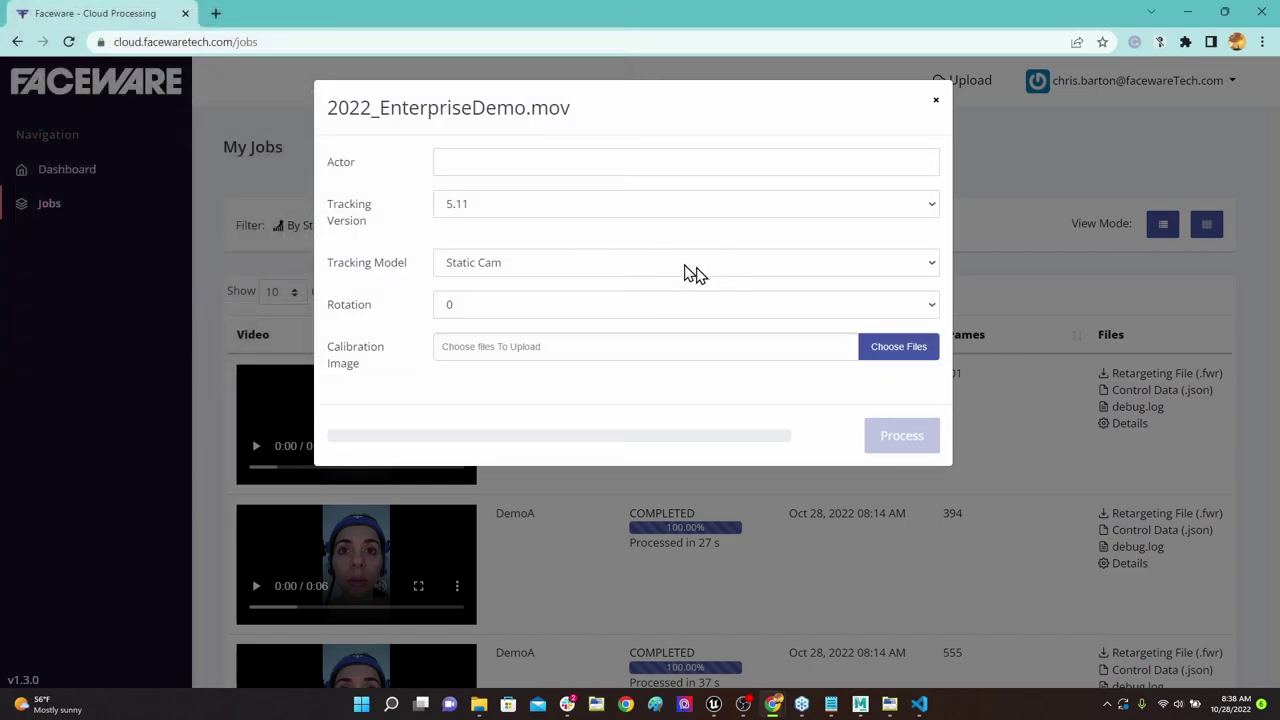
# Step: Fill in the actor's name from the saved suggestion with "A" appended, and choose tracking version 5.11
pyautogui.click(504, 161)
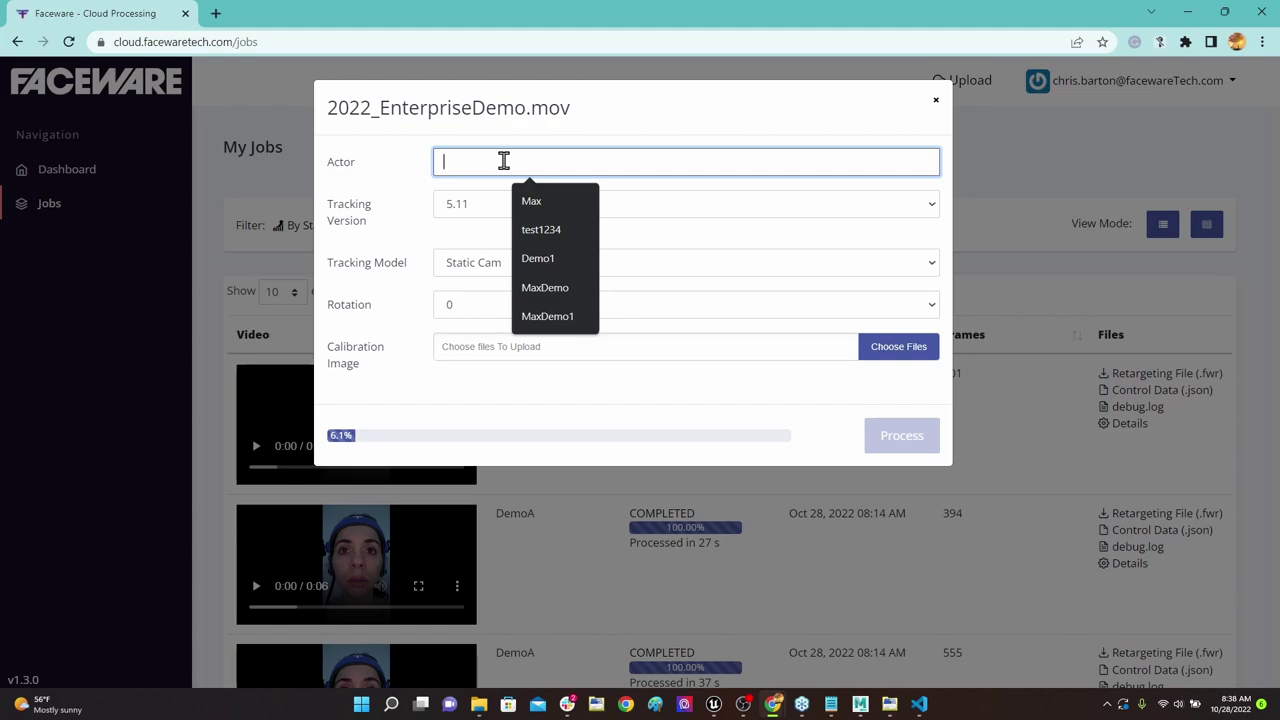
pyautogui.click(538, 202)
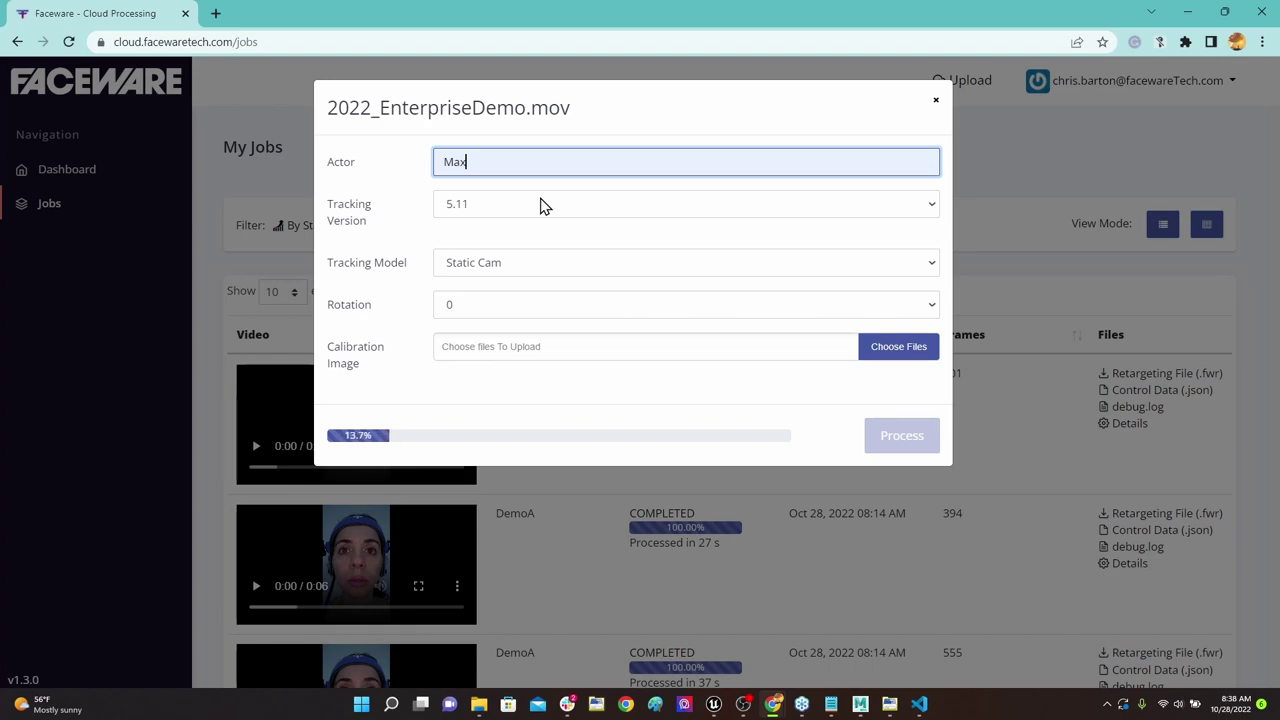
pyautogui.write('A')
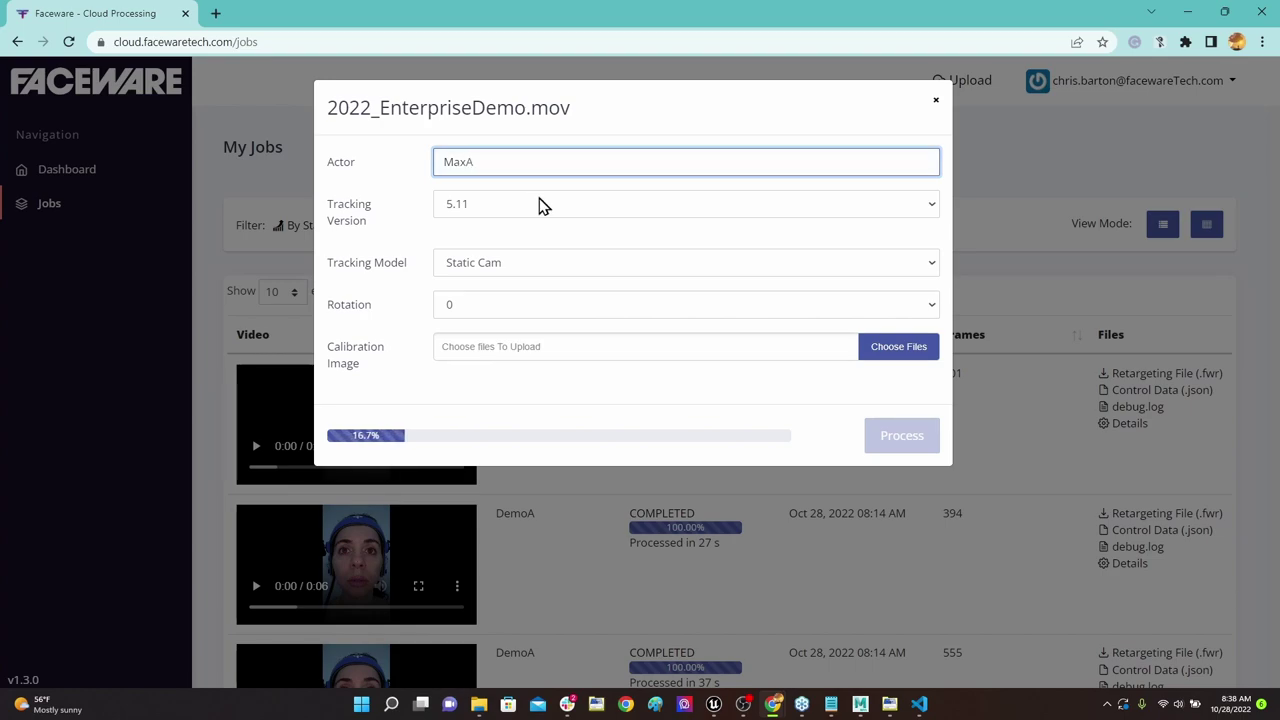
pyautogui.click(540, 205)
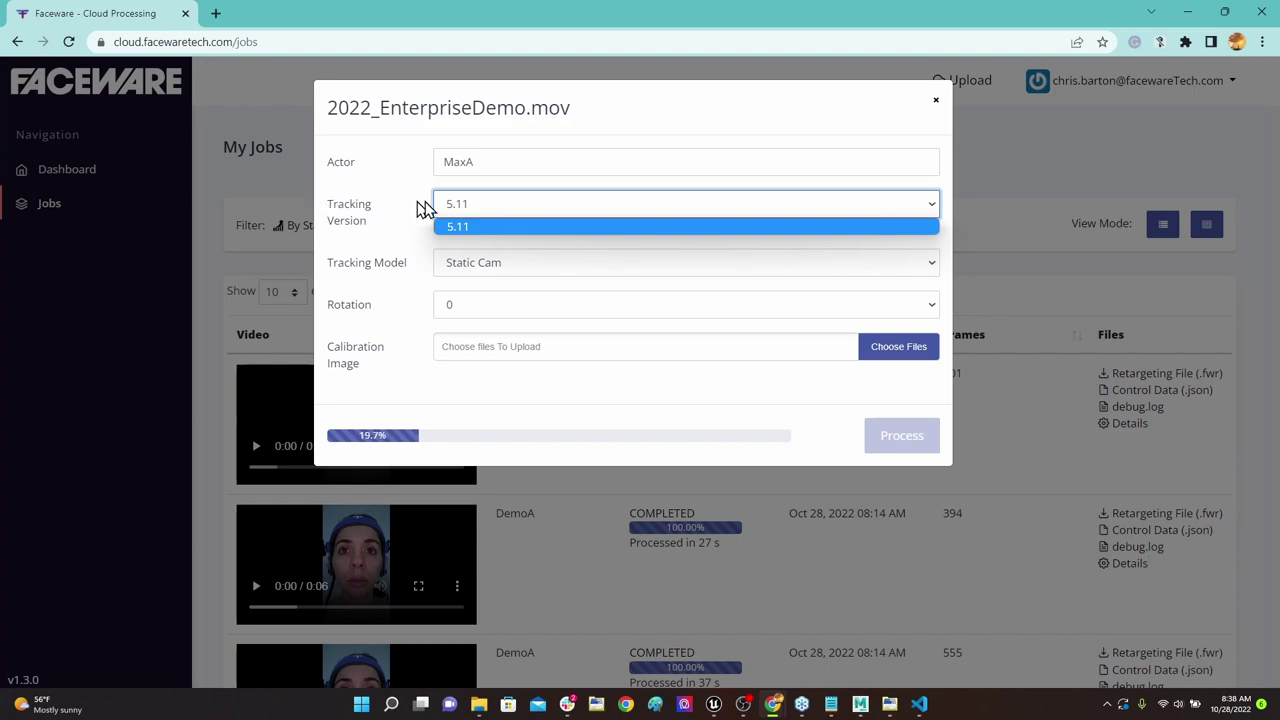
pyautogui.click(510, 227)
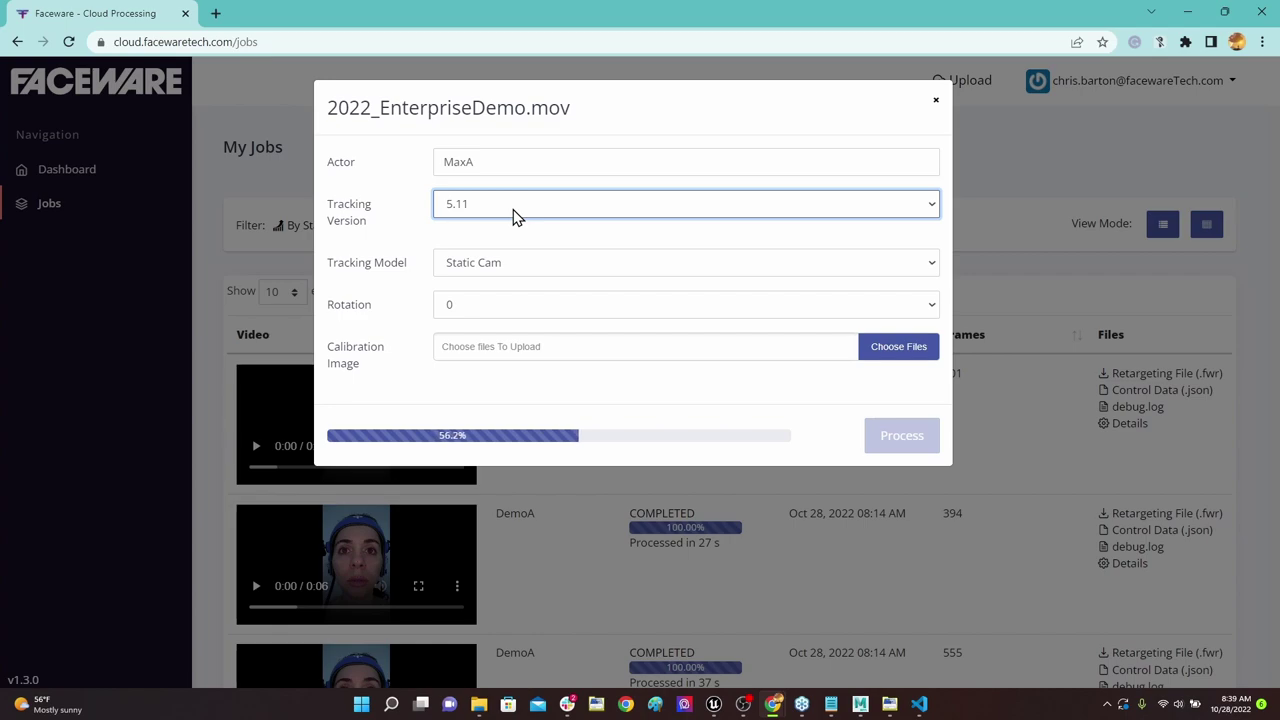
# Step: Set the tracking model to Head Cam and the rotation to 90
pyautogui.click(503, 264)
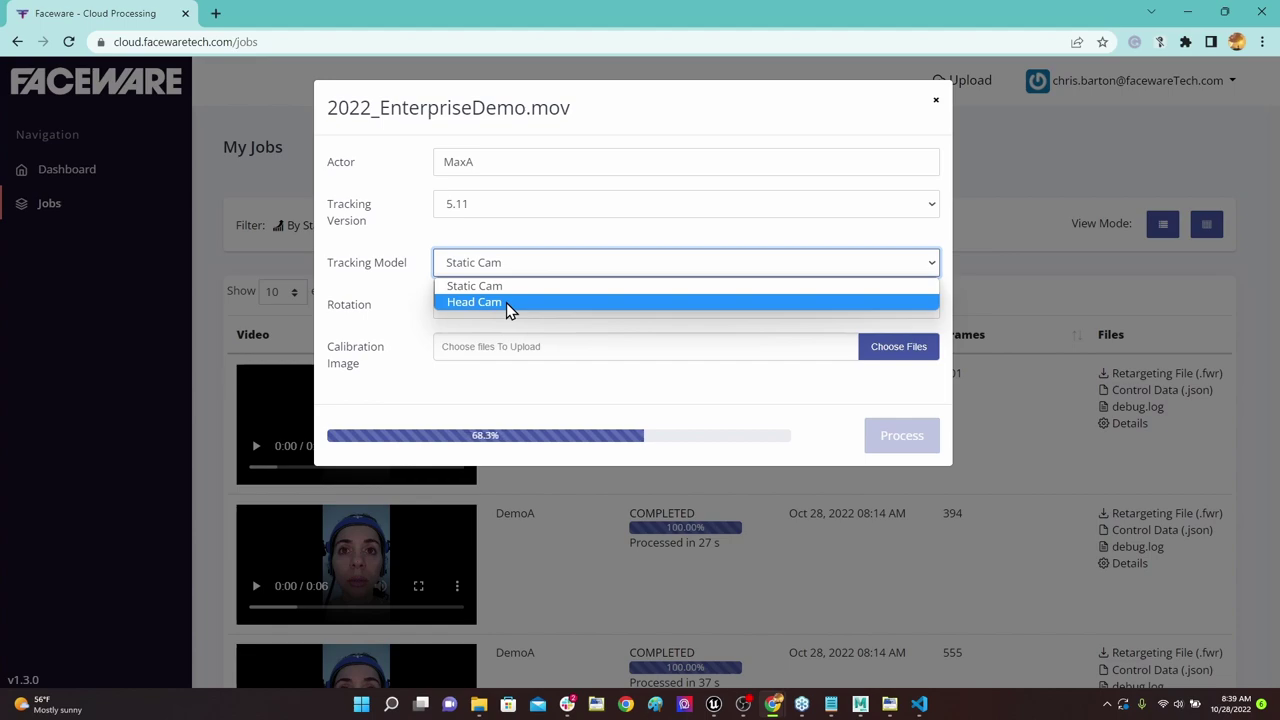
pyautogui.click(506, 302)
pyautogui.click(527, 311)
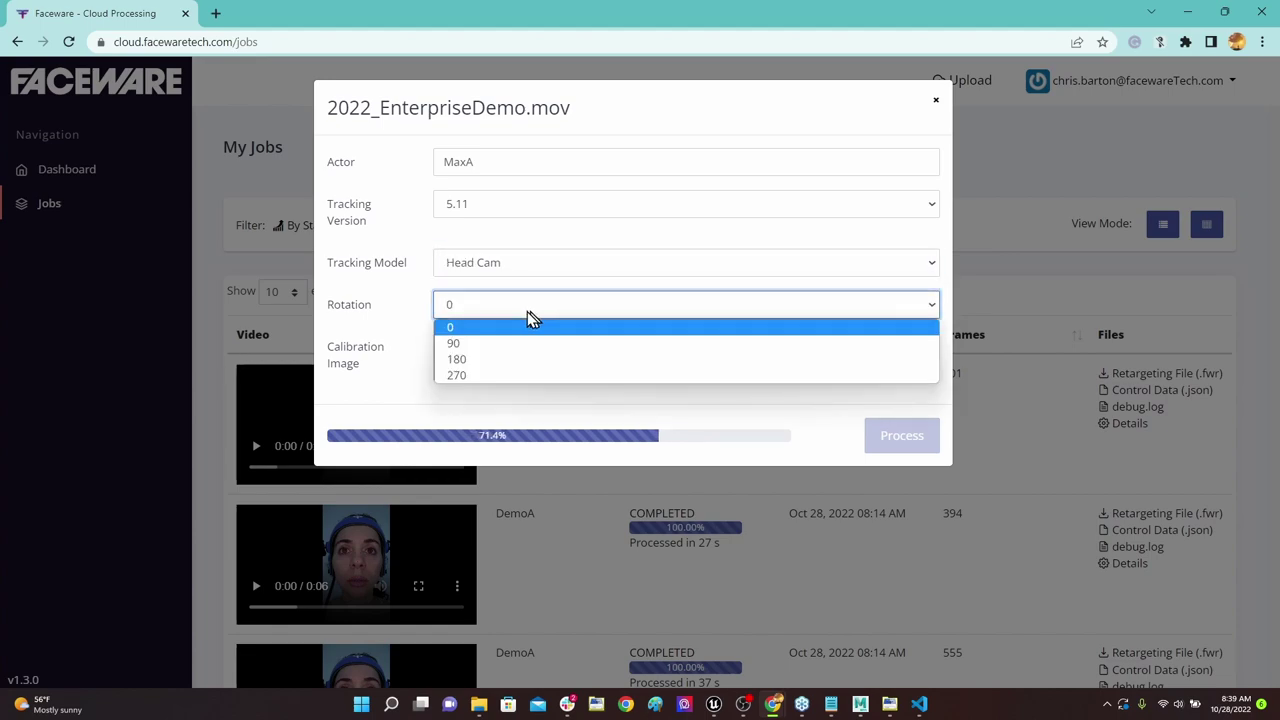
pyautogui.click(467, 345)
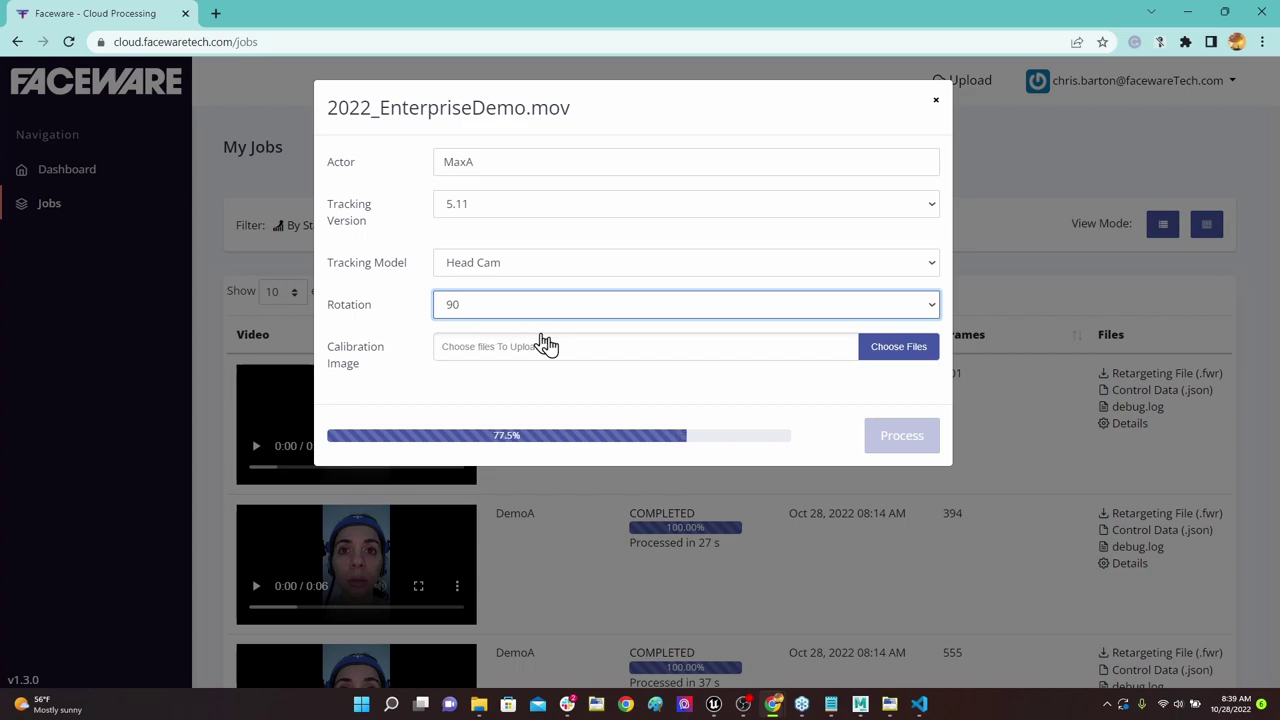
# Step: Add test.00000.jpg as the calibration image and start processing the uploaded video
pyautogui.click(890, 352)
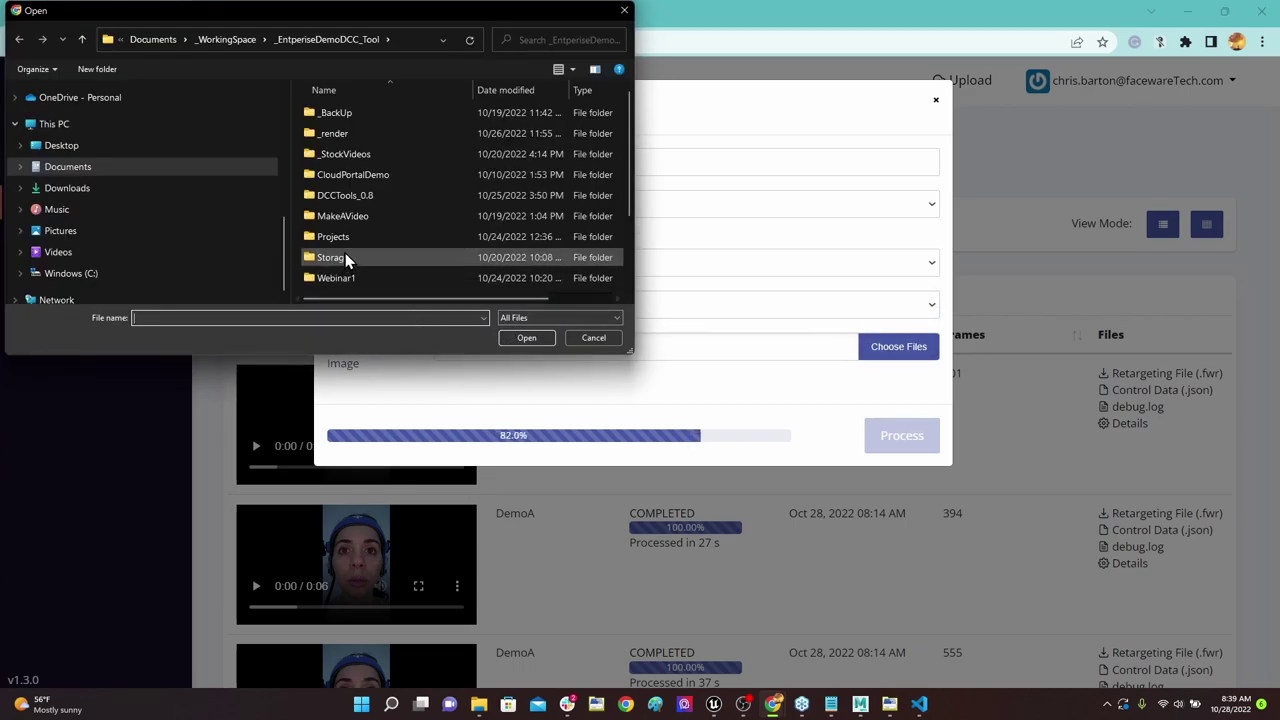
pyautogui.scroll(-2, 345, 253)
pyautogui.click(360, 286)
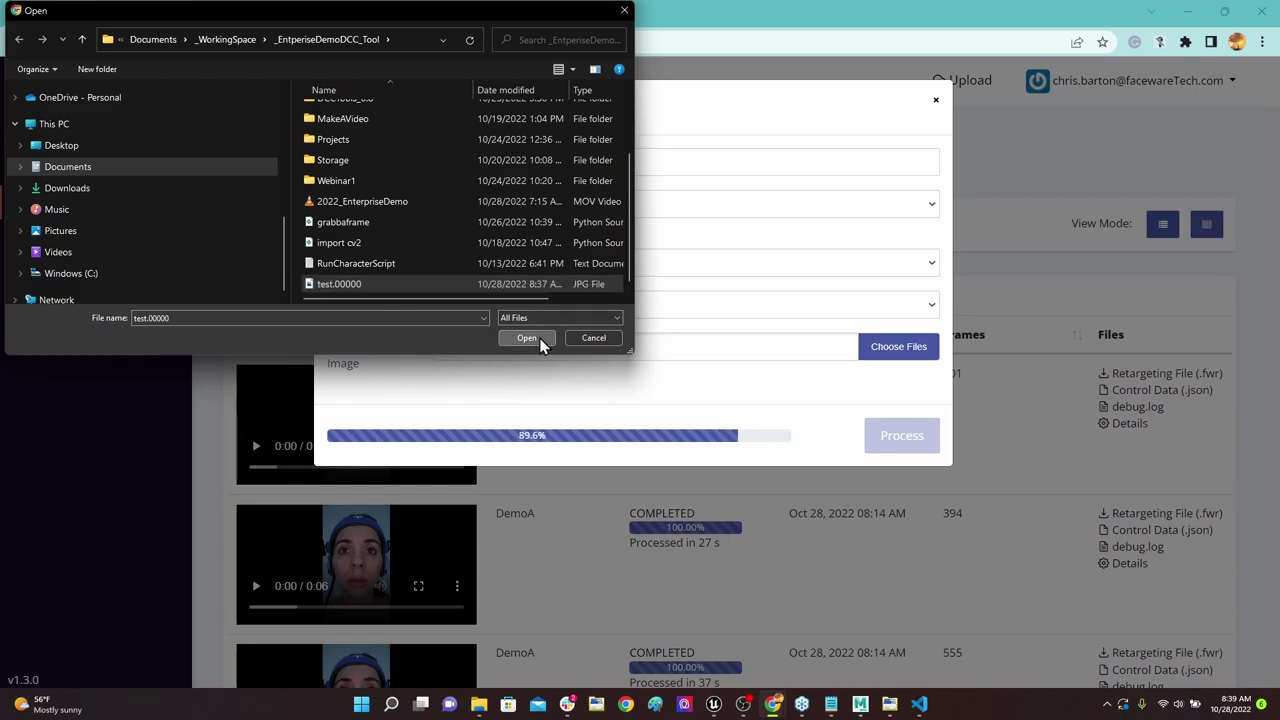
pyautogui.doubleClick(344, 284)
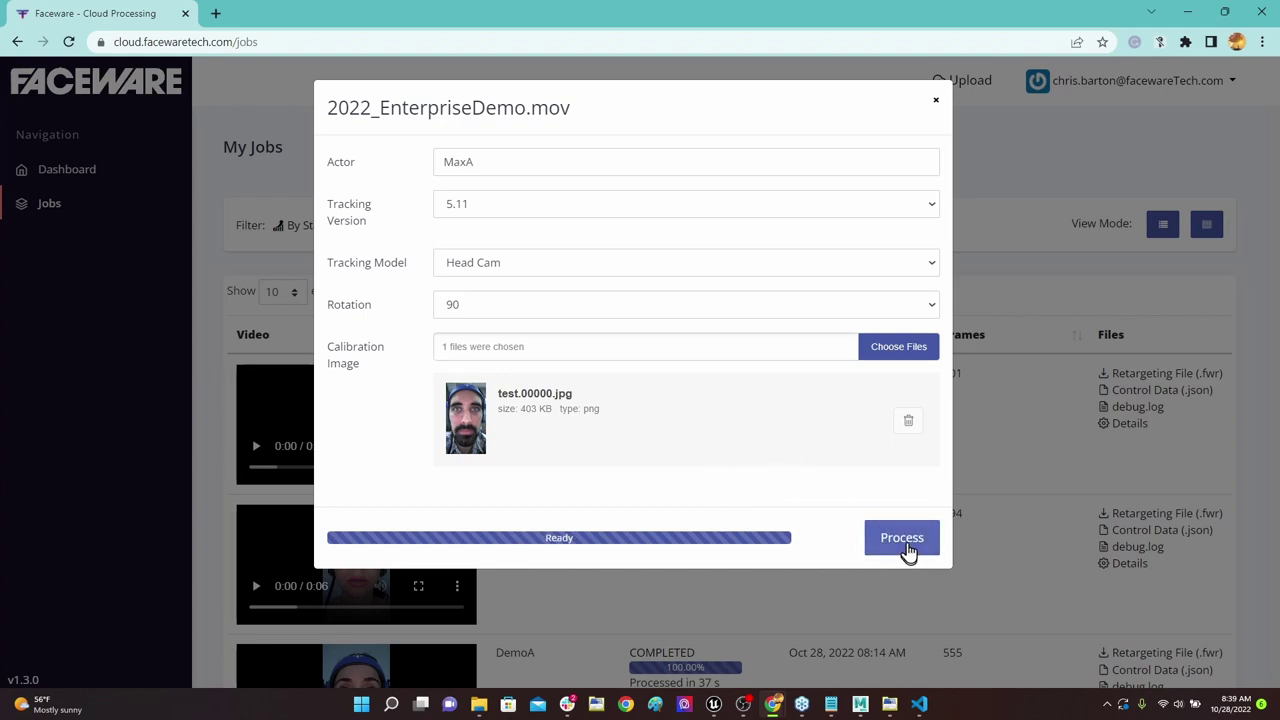
pyautogui.click(902, 540)
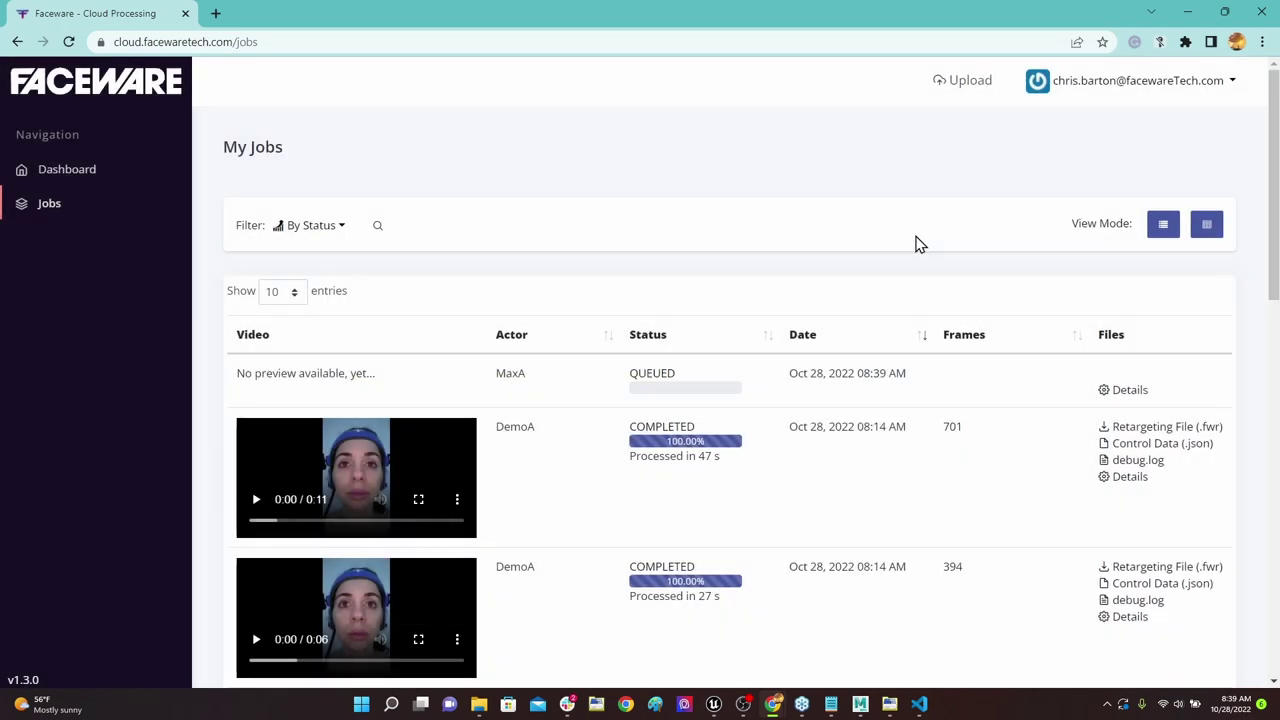
# Step: Refresh the jobs list to check the new job's progress, and view the 701-frame DemoA job's tracking preview full screen
pyautogui.click(69, 42)
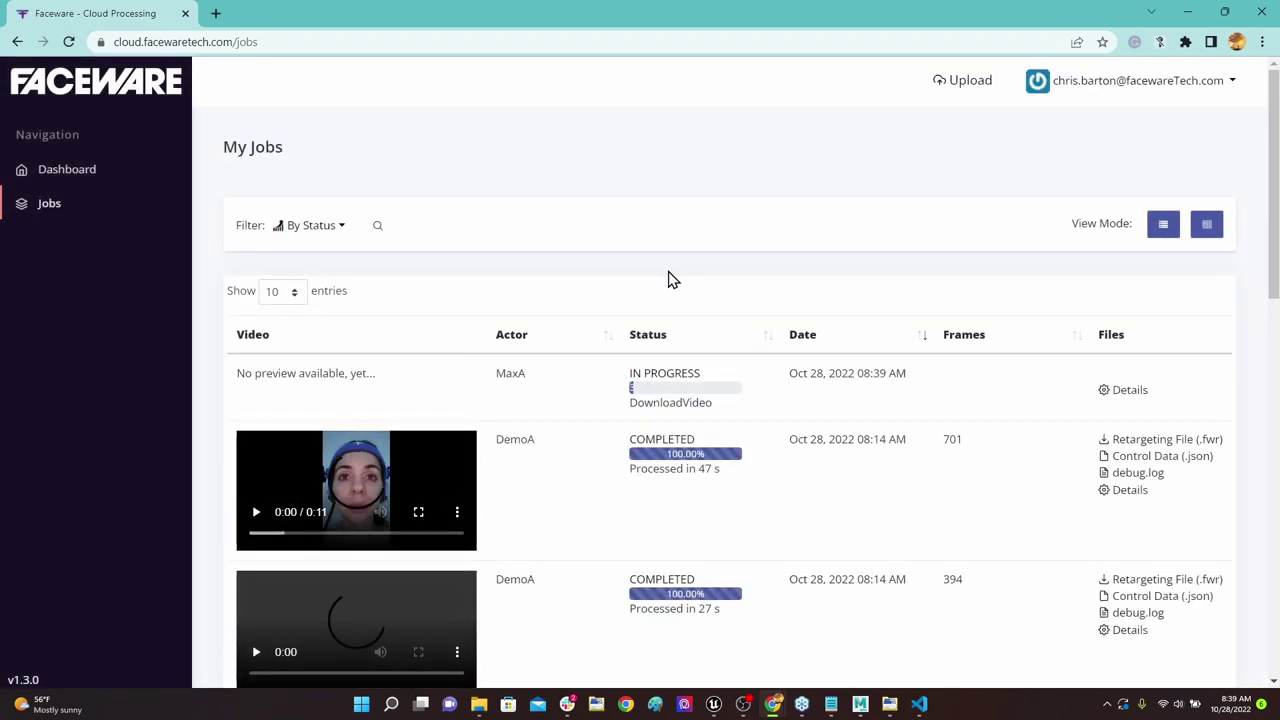
pyautogui.click(69, 42)
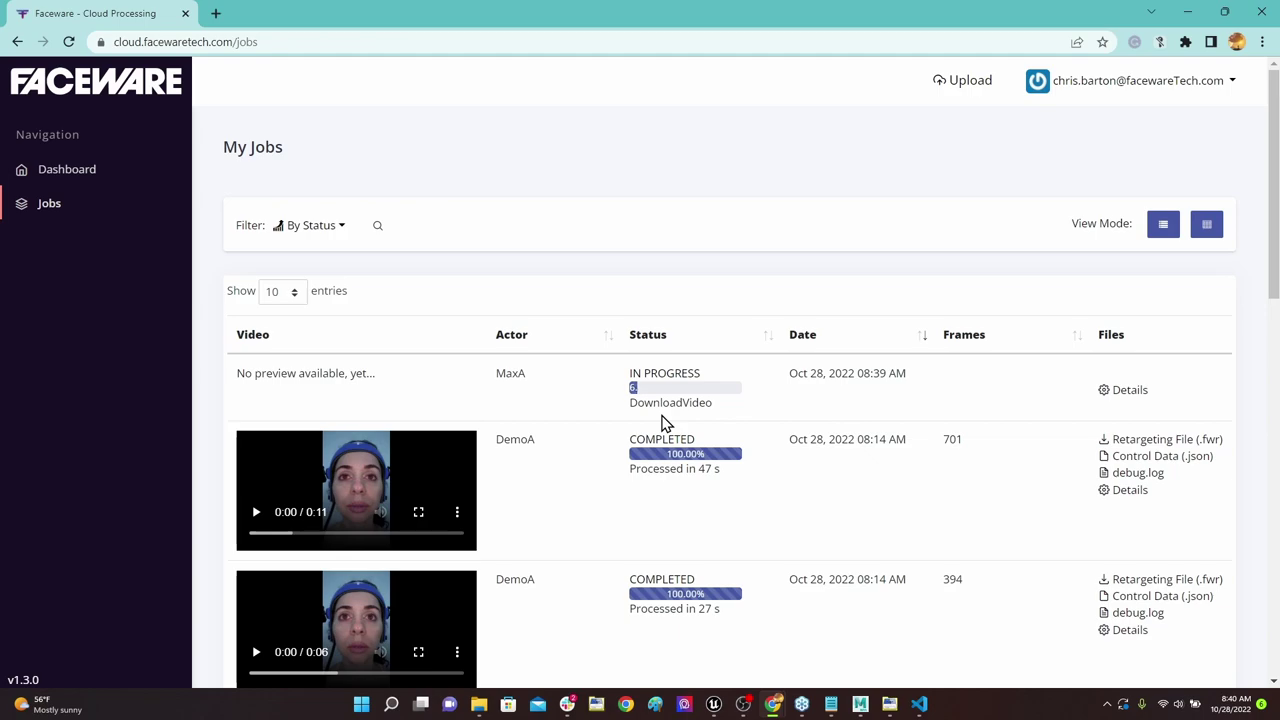
pyautogui.click(69, 41)
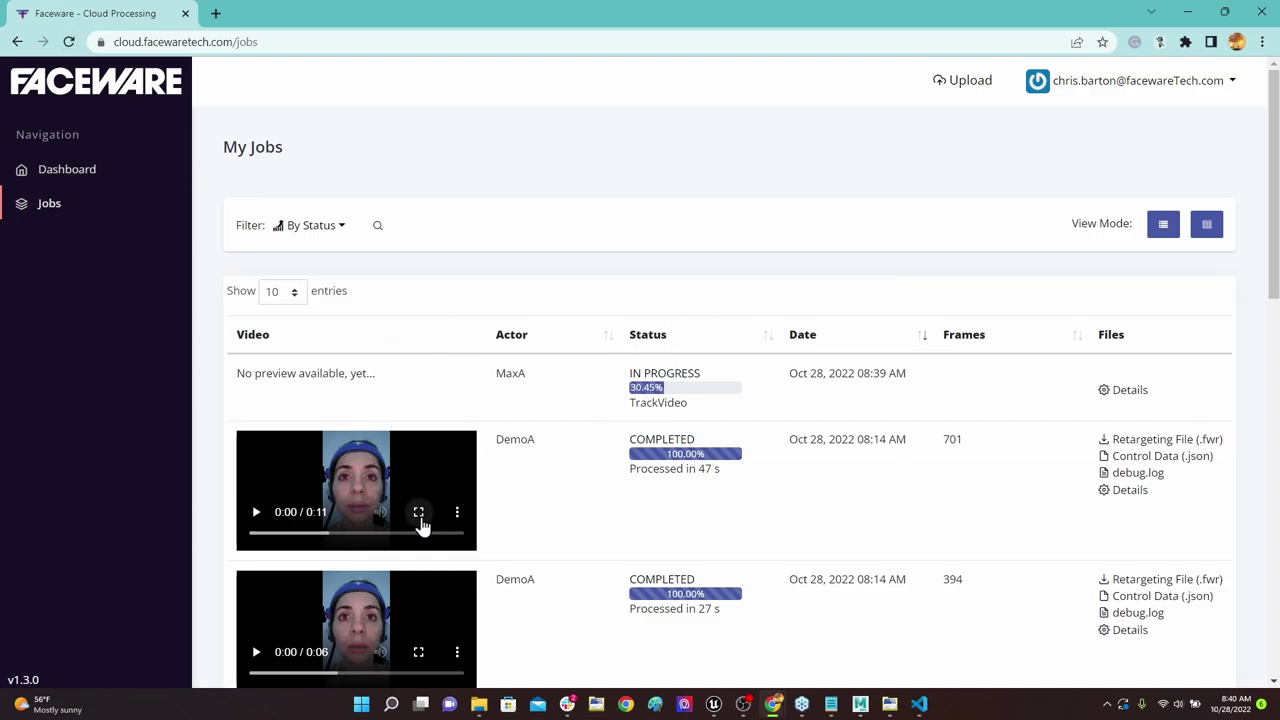
pyautogui.click(419, 513)
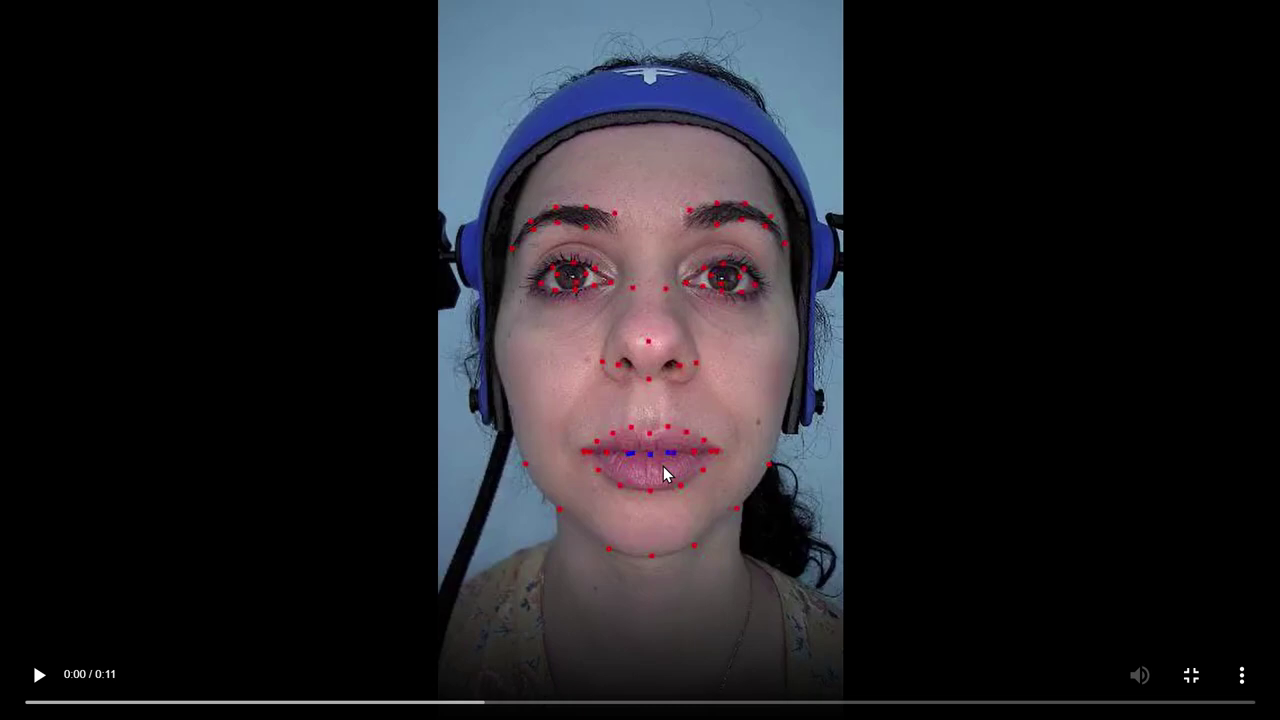
pyautogui.click(1191, 678)
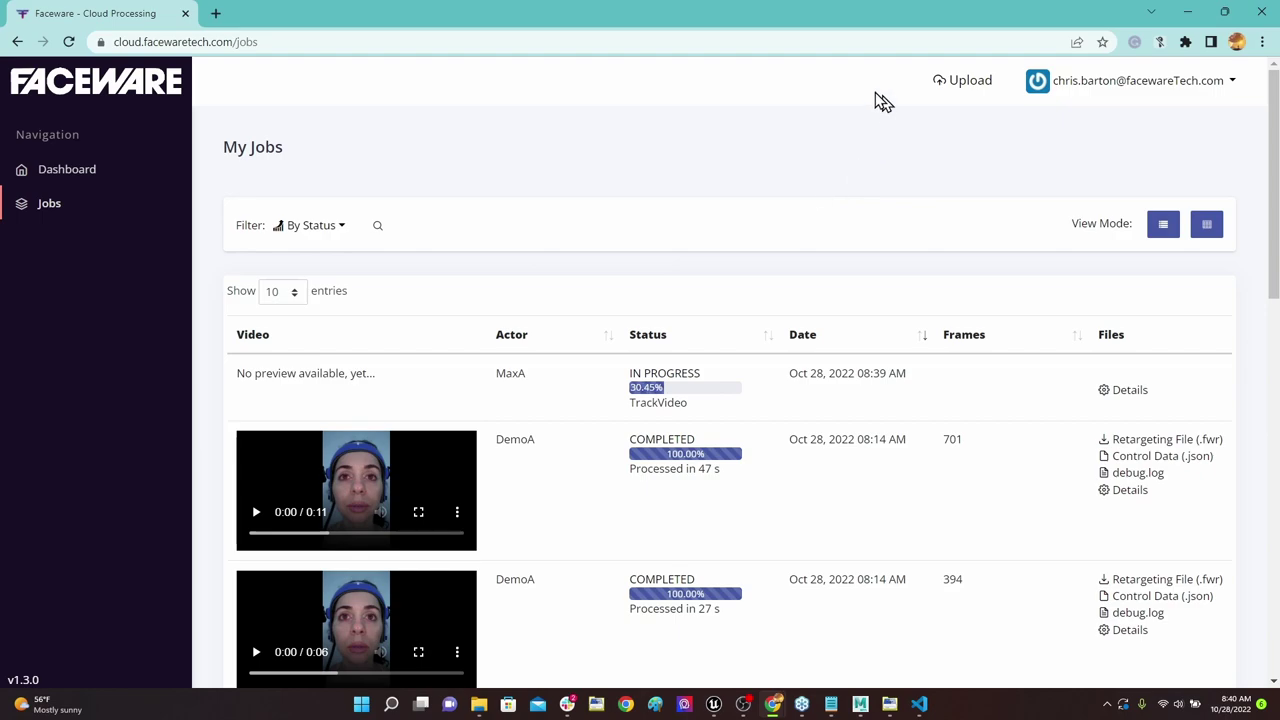
# Step: Refresh the jobs list until the new job is processed, signing back in with the saved credentials
pyautogui.click(68, 41)
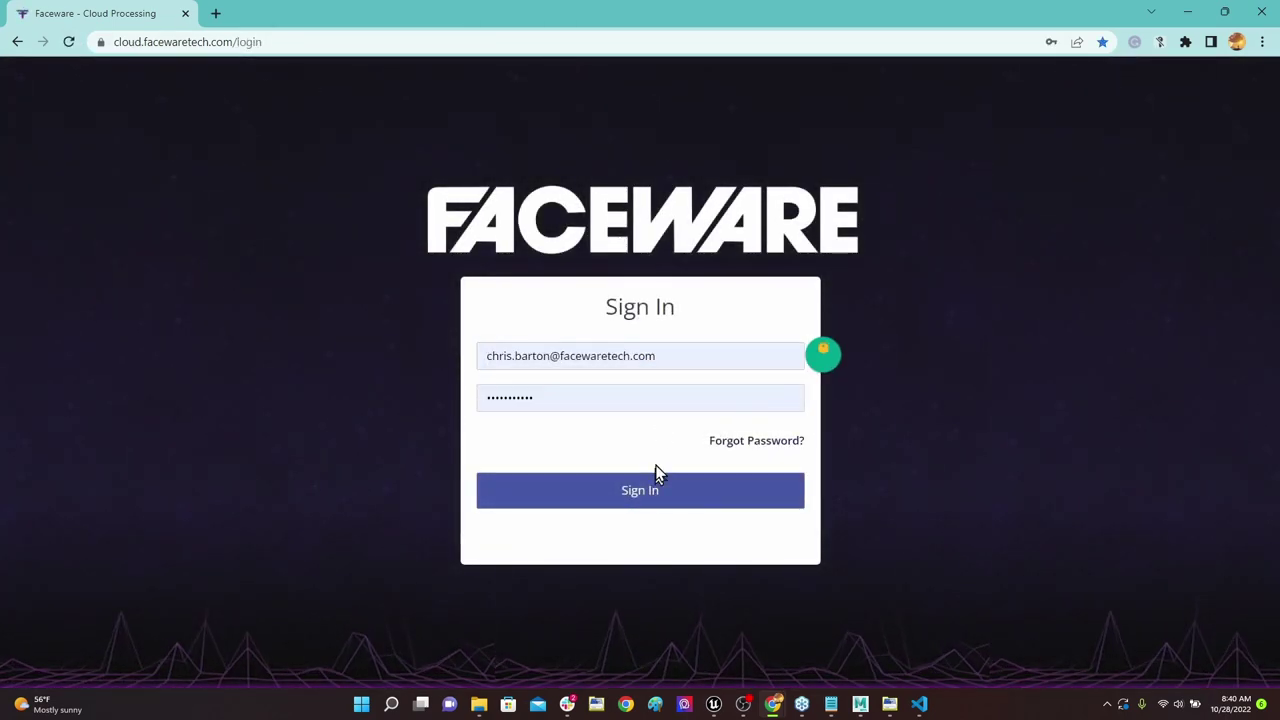
pyautogui.click(657, 474)
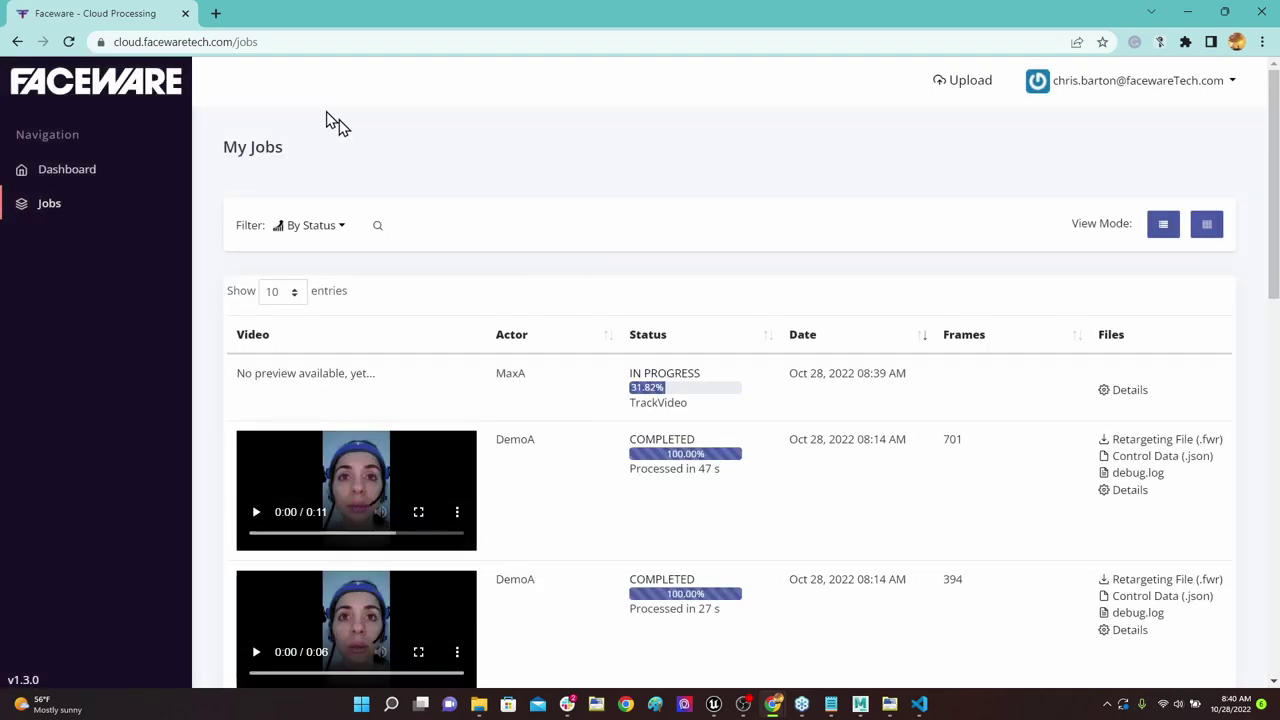
pyautogui.click(457, 512)
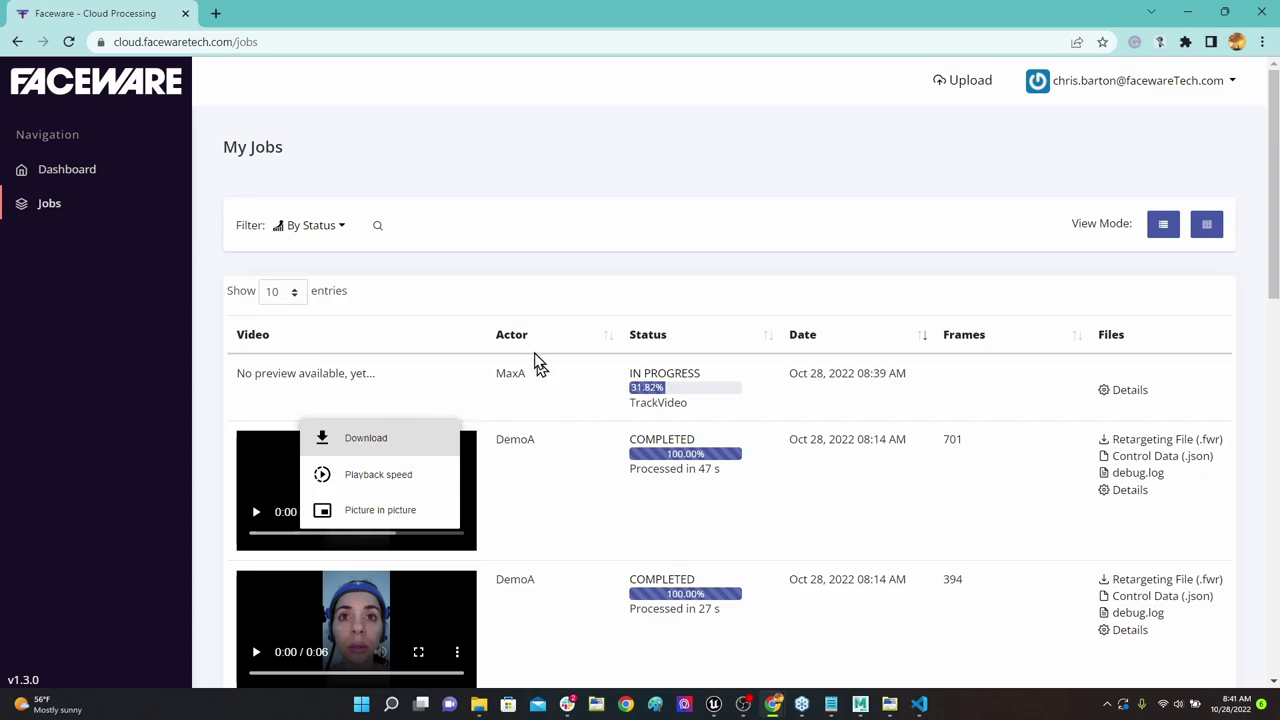
pyautogui.click(66, 42)
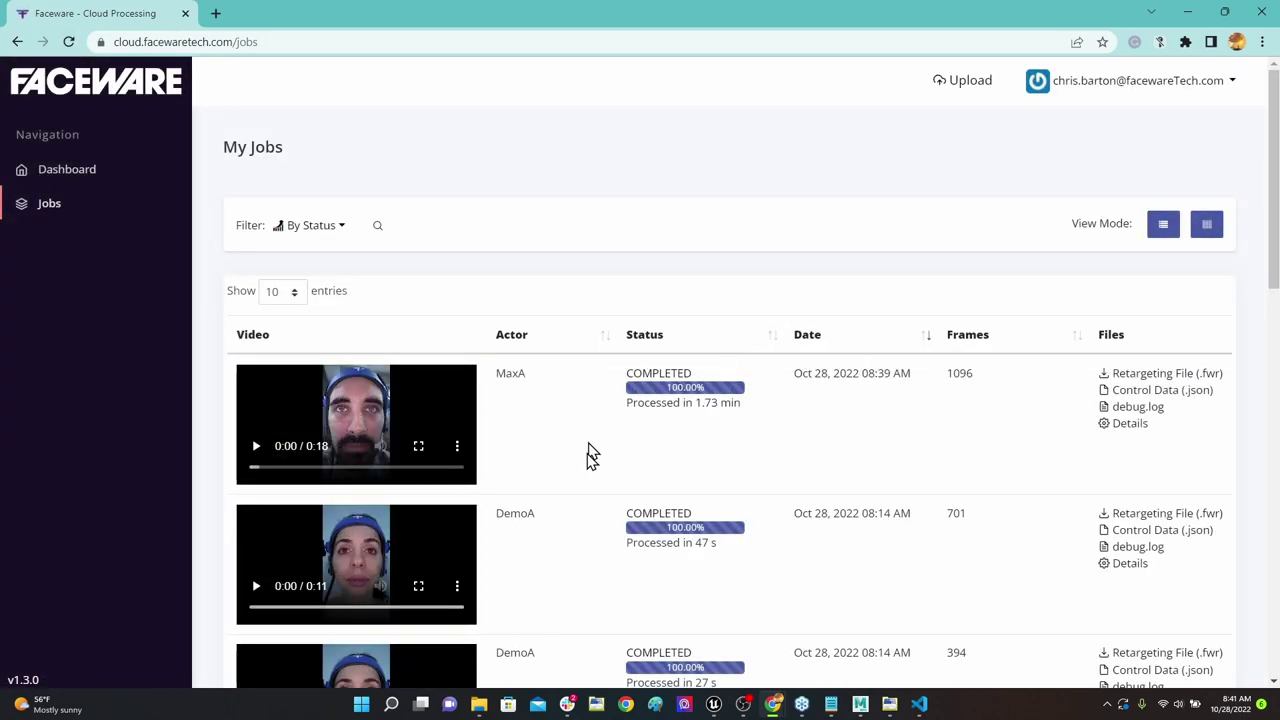
# Step: Check the new job's frame count and processing time, and play its tracking preview full screen
pyautogui.doubleClick(959, 373)
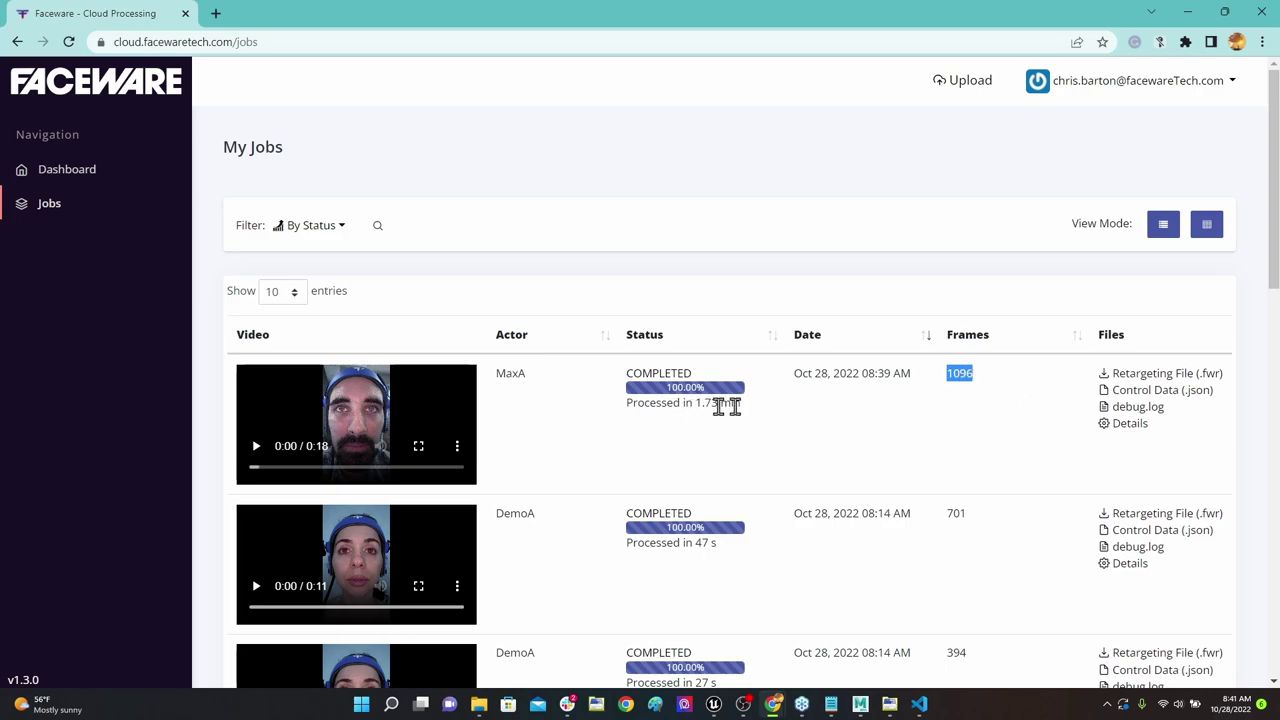
pyautogui.moveTo(697, 403); pyautogui.dragTo(771, 411)
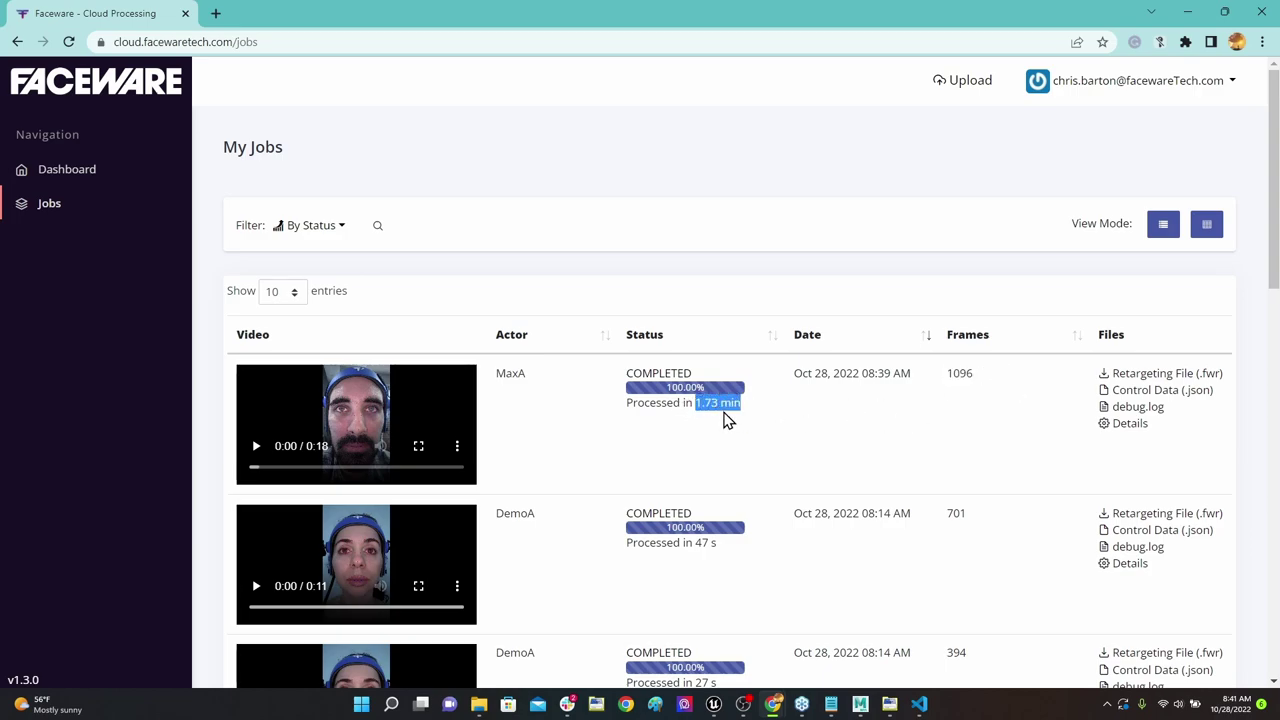
pyautogui.click(419, 448)
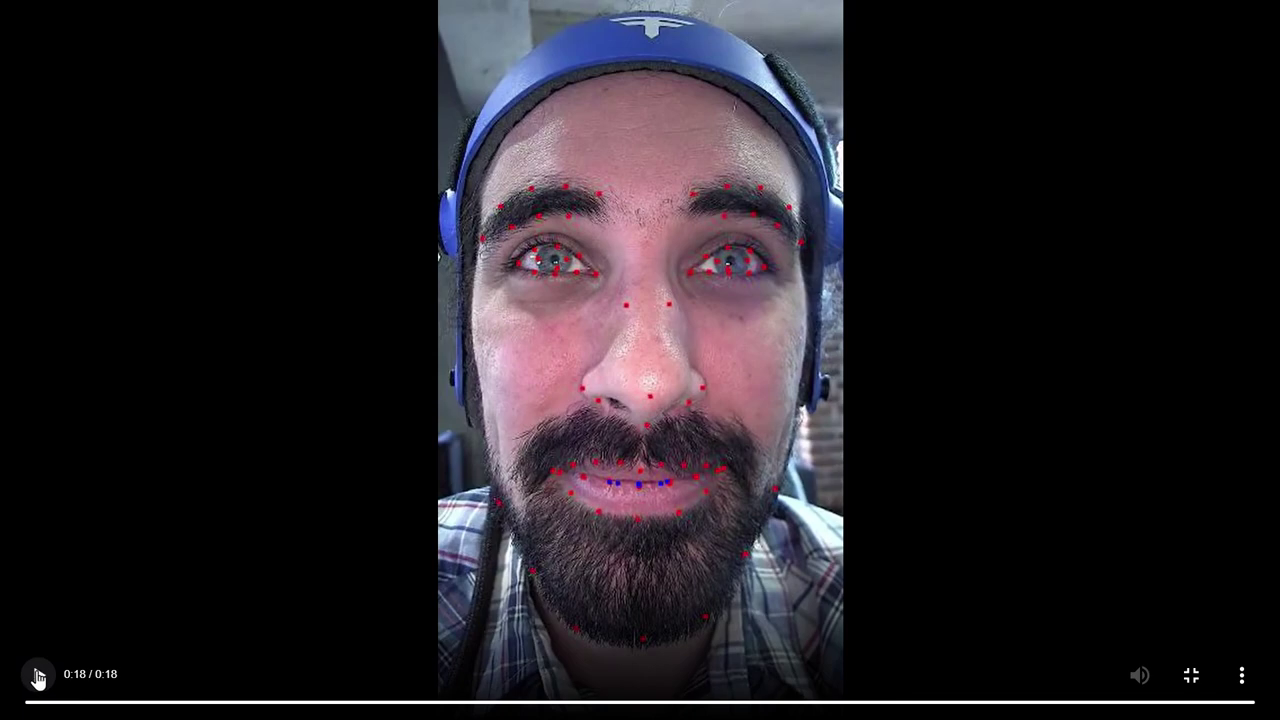
pyautogui.click(36, 675)
pyautogui.click(1191, 675)
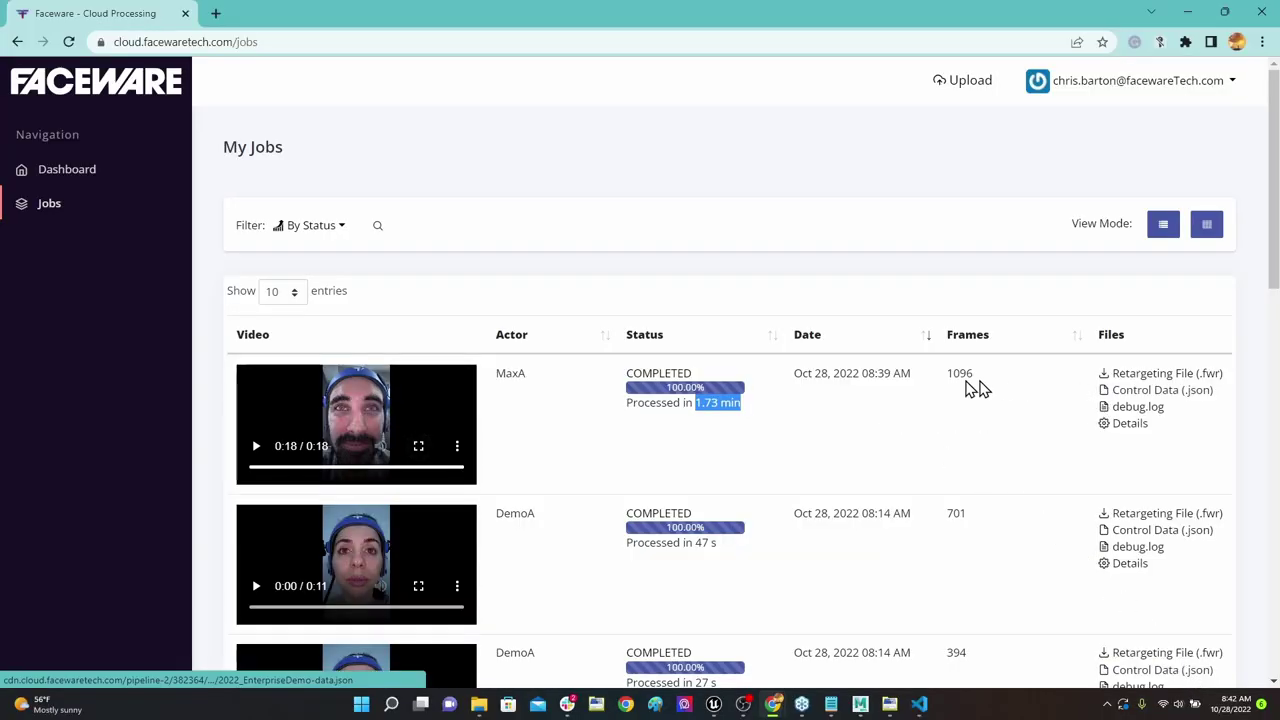
# Step: Download the retargeting file (.fwr) of the 2022_EnterpriseDemo job
pyautogui.click(1148, 376)
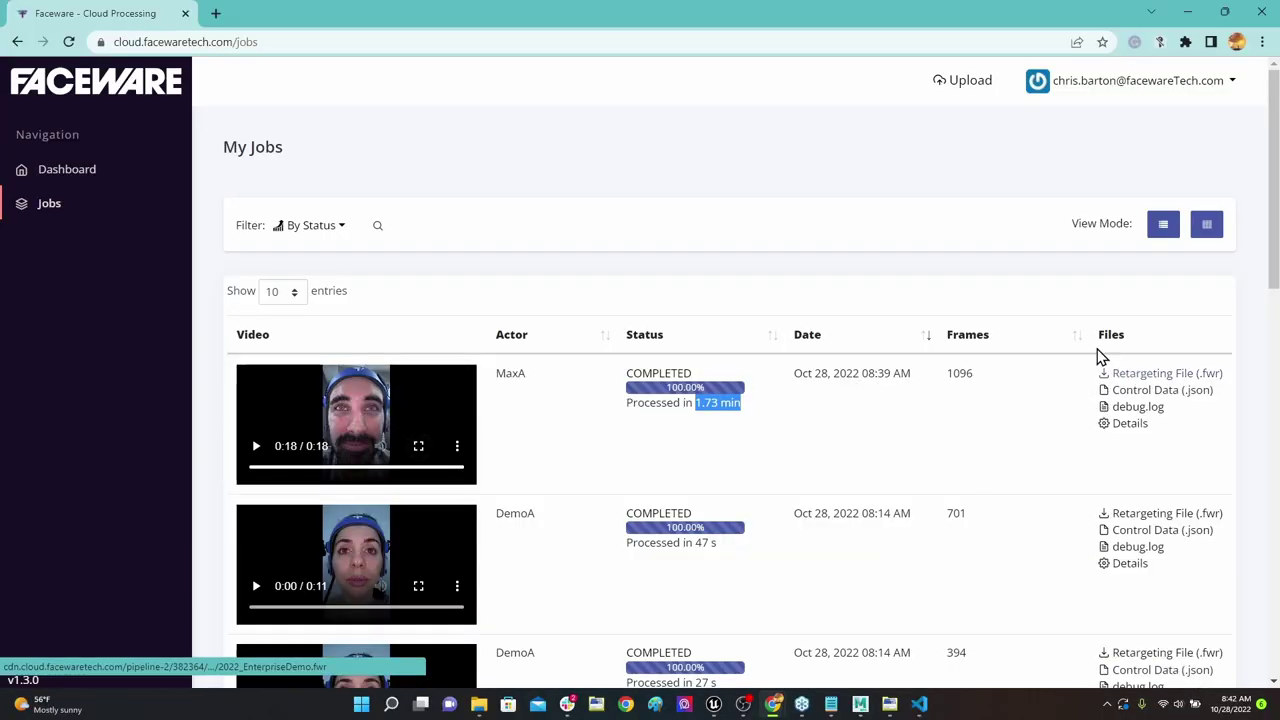
# Step: Show the downloaded retargeting file in the Downloads folder and copy 2022_EnterpriseDemo (3).fwr
pyautogui.click(170, 664)
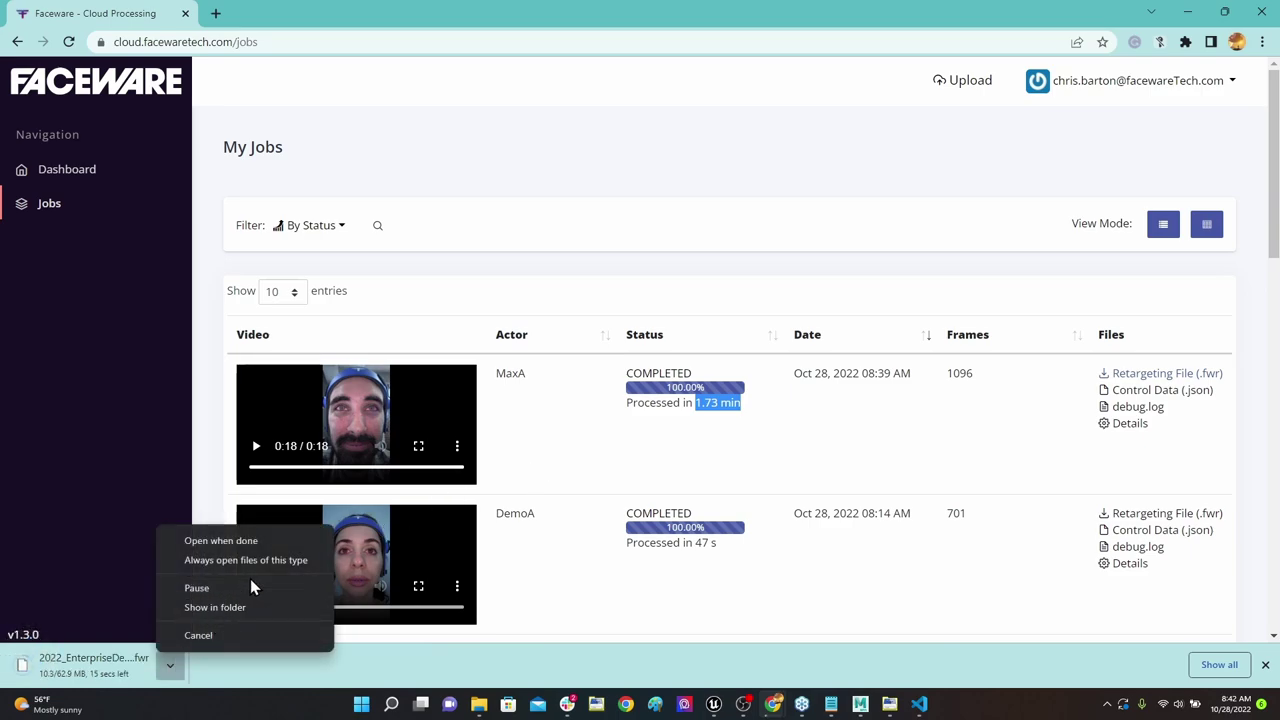
pyautogui.click(237, 607)
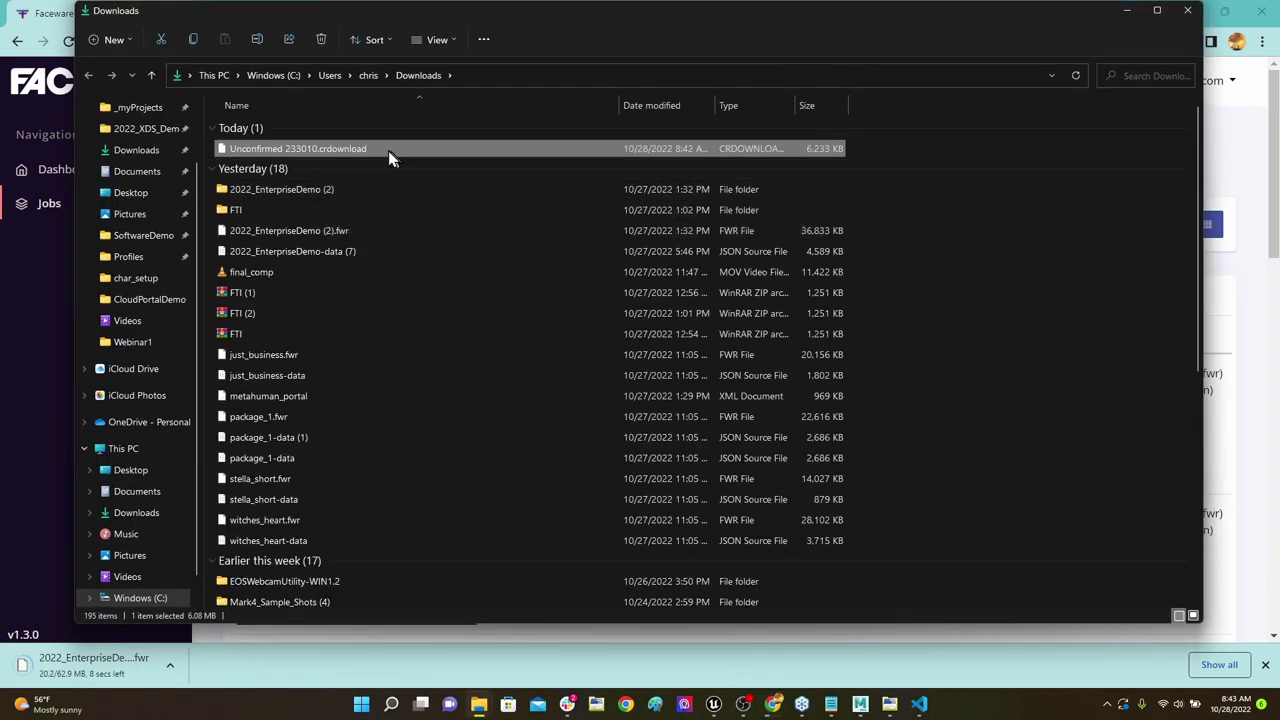
pyautogui.click(1187, 12)
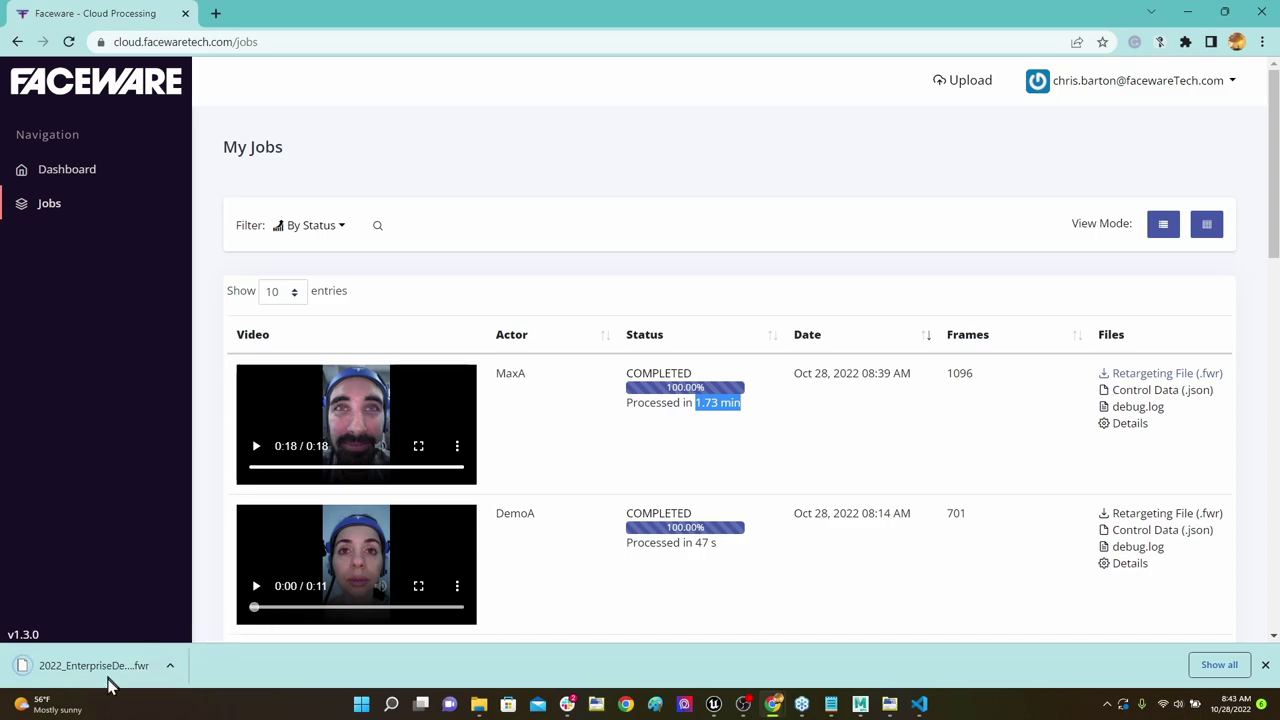
pyautogui.click(170, 665)
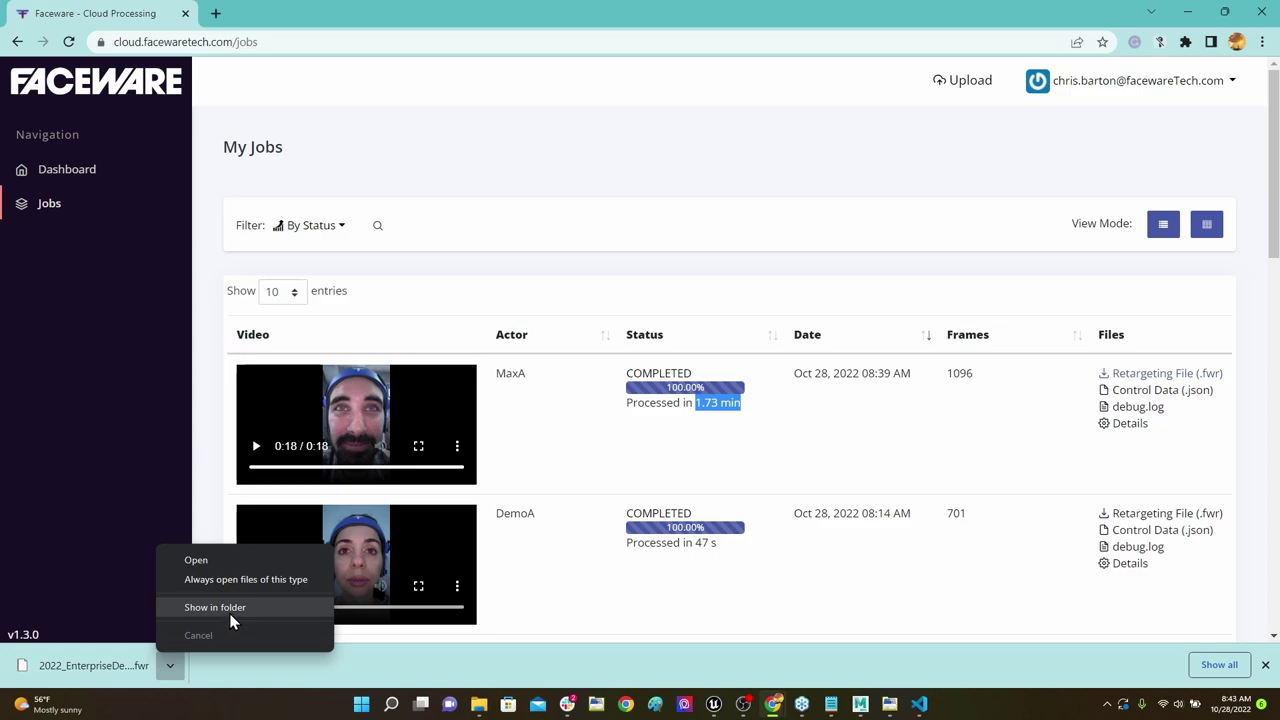
pyautogui.click(232, 609)
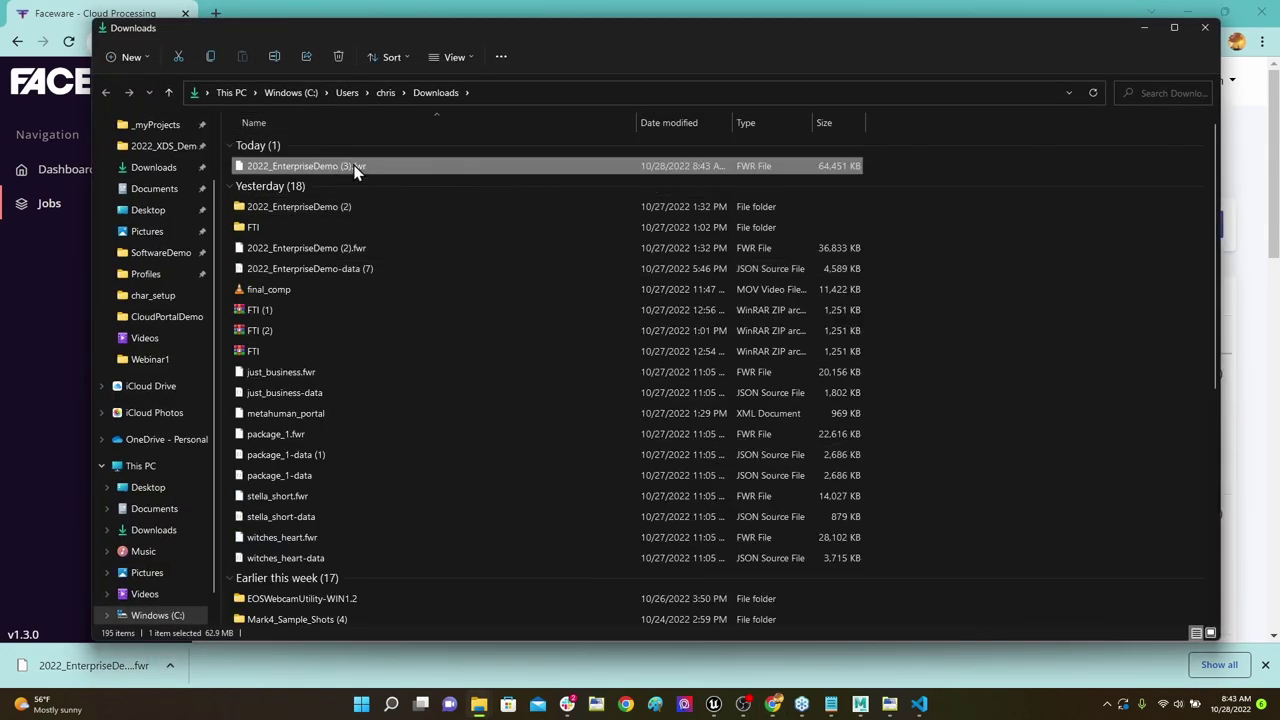
pyautogui.rightClick(357, 170)
pyautogui.click(398, 180)
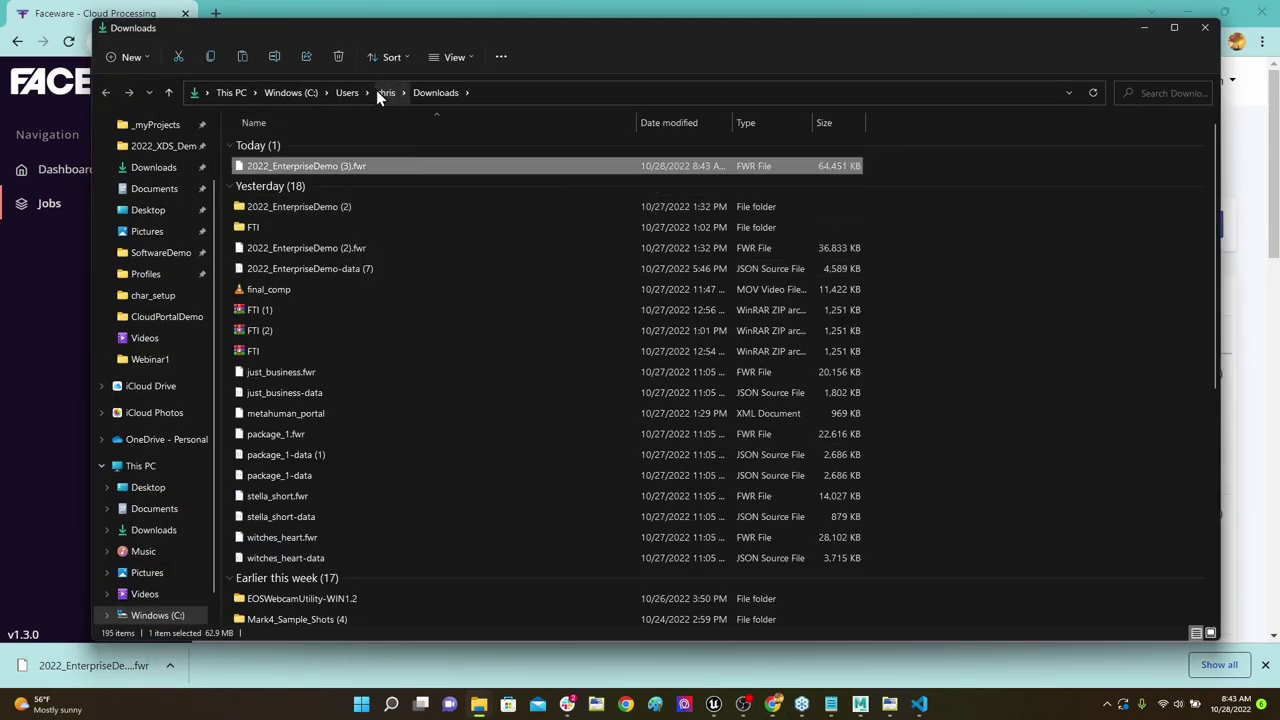
# Step: Switch to Maya and choose 2022_EnterpriseDemo (3).fwr from Downloads as the performance file to open in Faceware Retargeter
pyautogui.press('super+Tab')
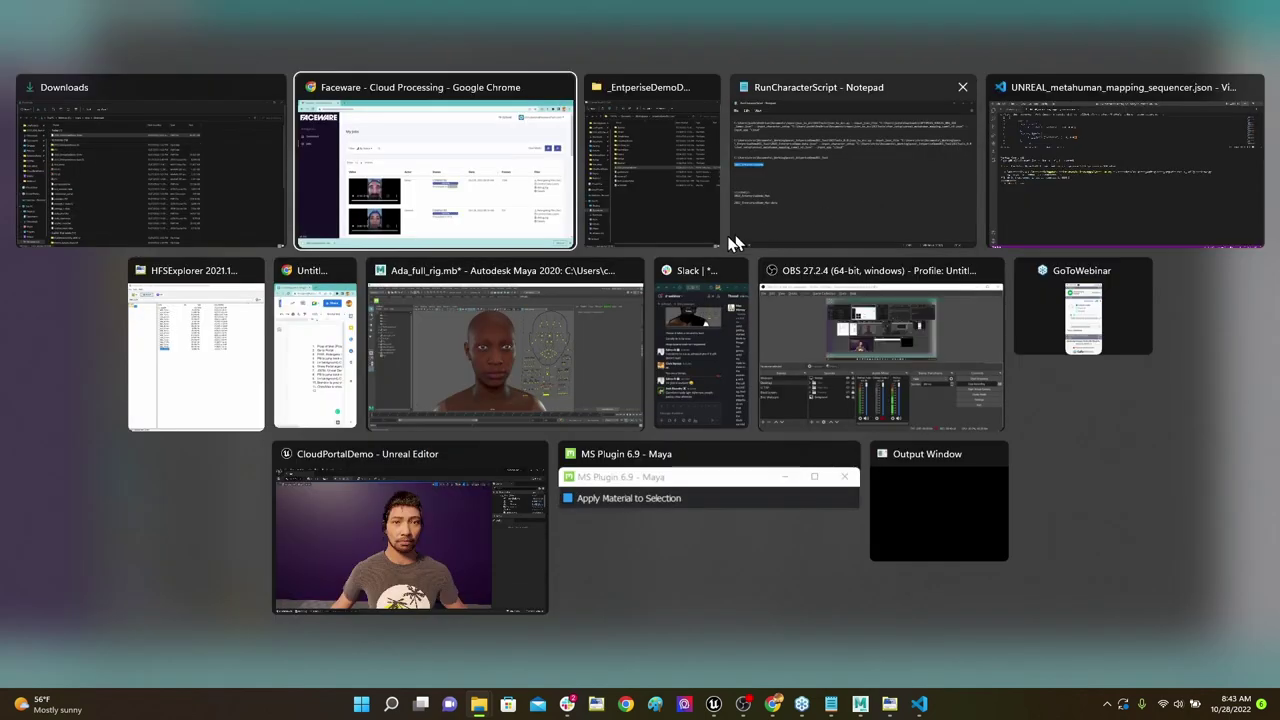
pyautogui.click(481, 287)
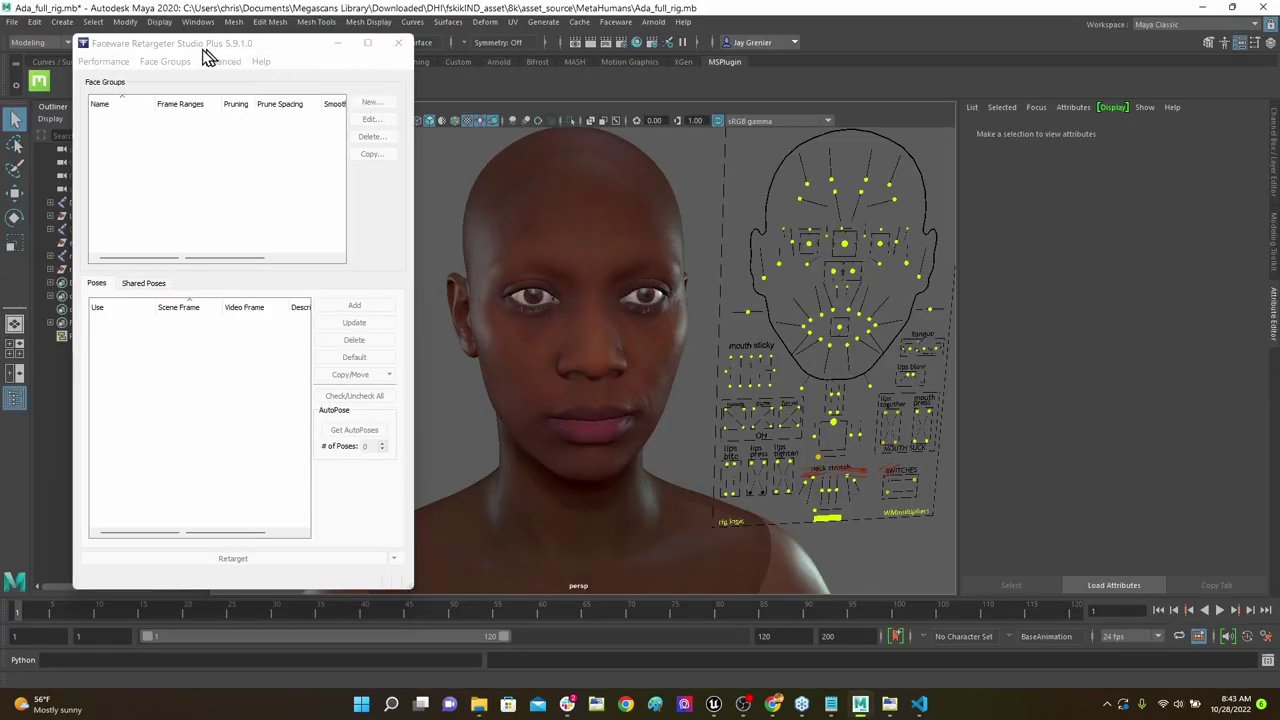
pyautogui.click(106, 63)
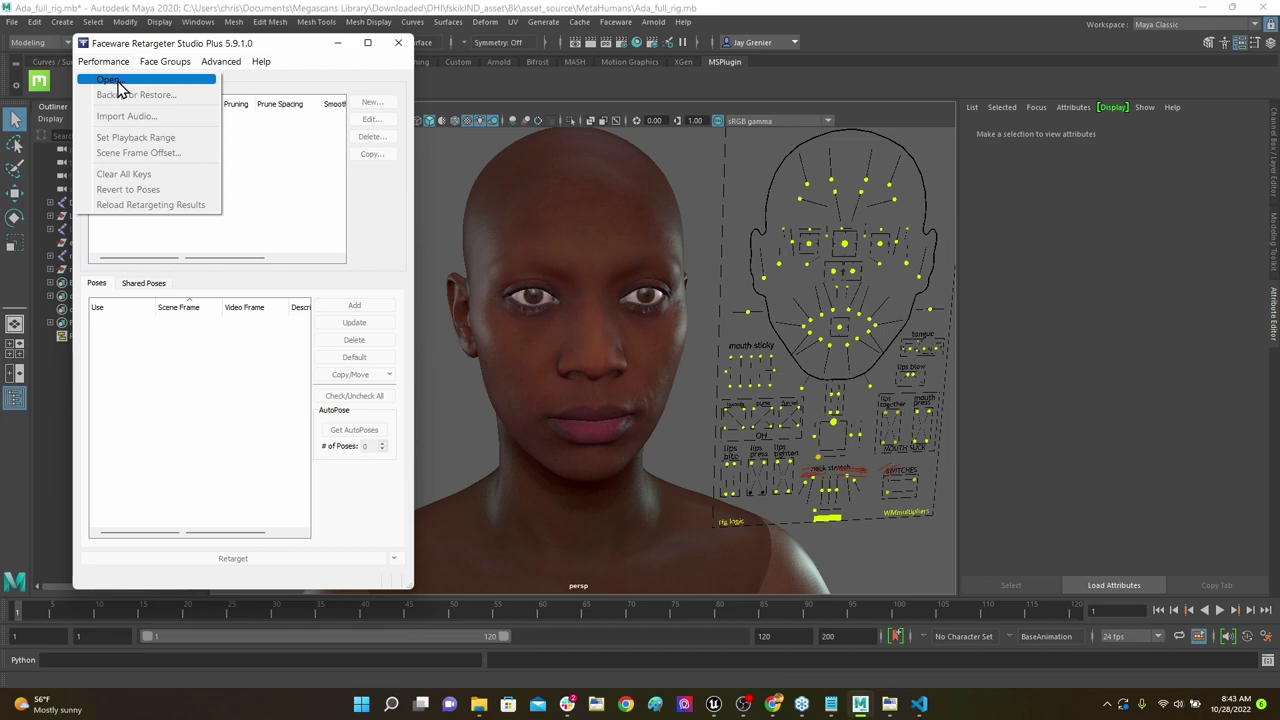
pyautogui.click(262, 52)
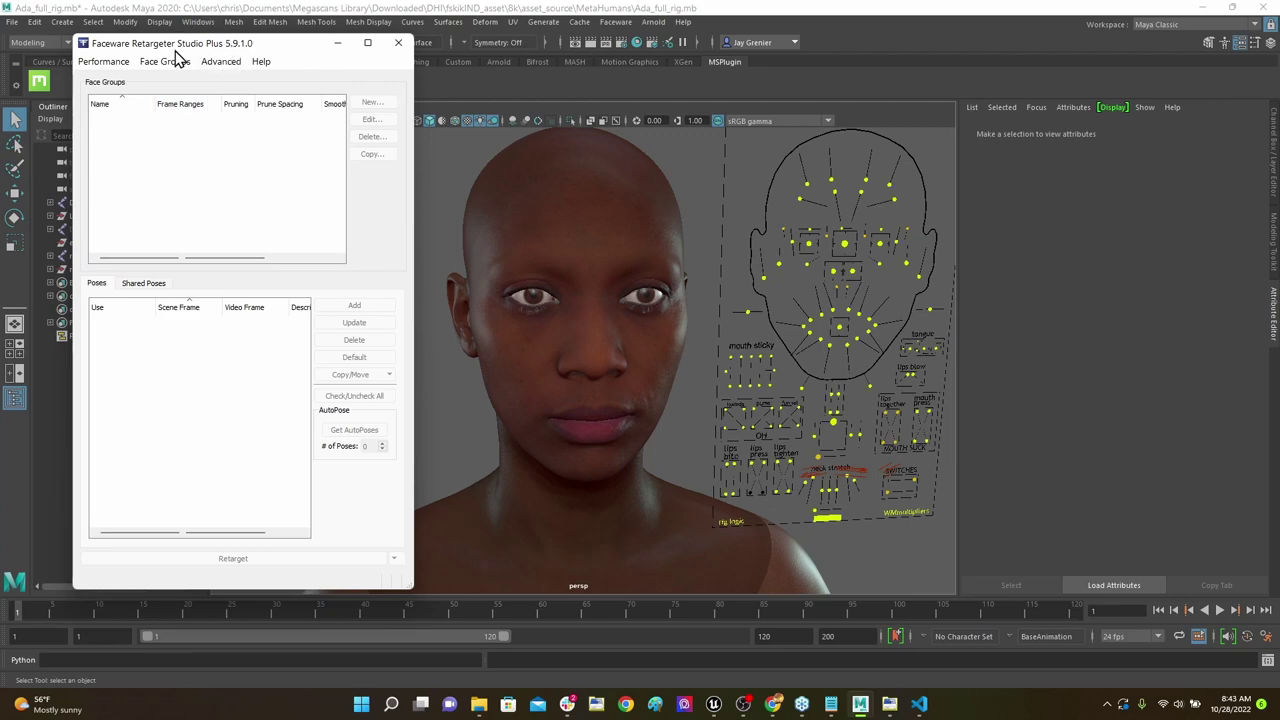
pyautogui.click(95, 63)
pyautogui.click(108, 79)
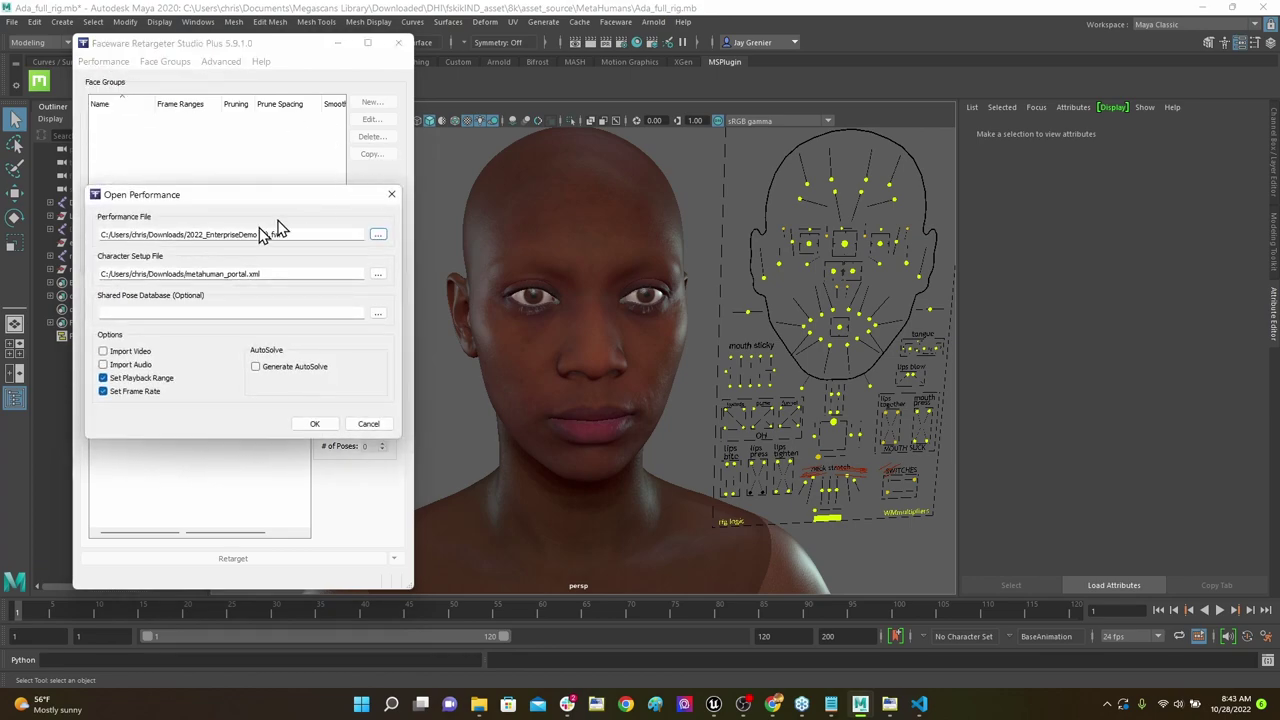
pyautogui.click(378, 236)
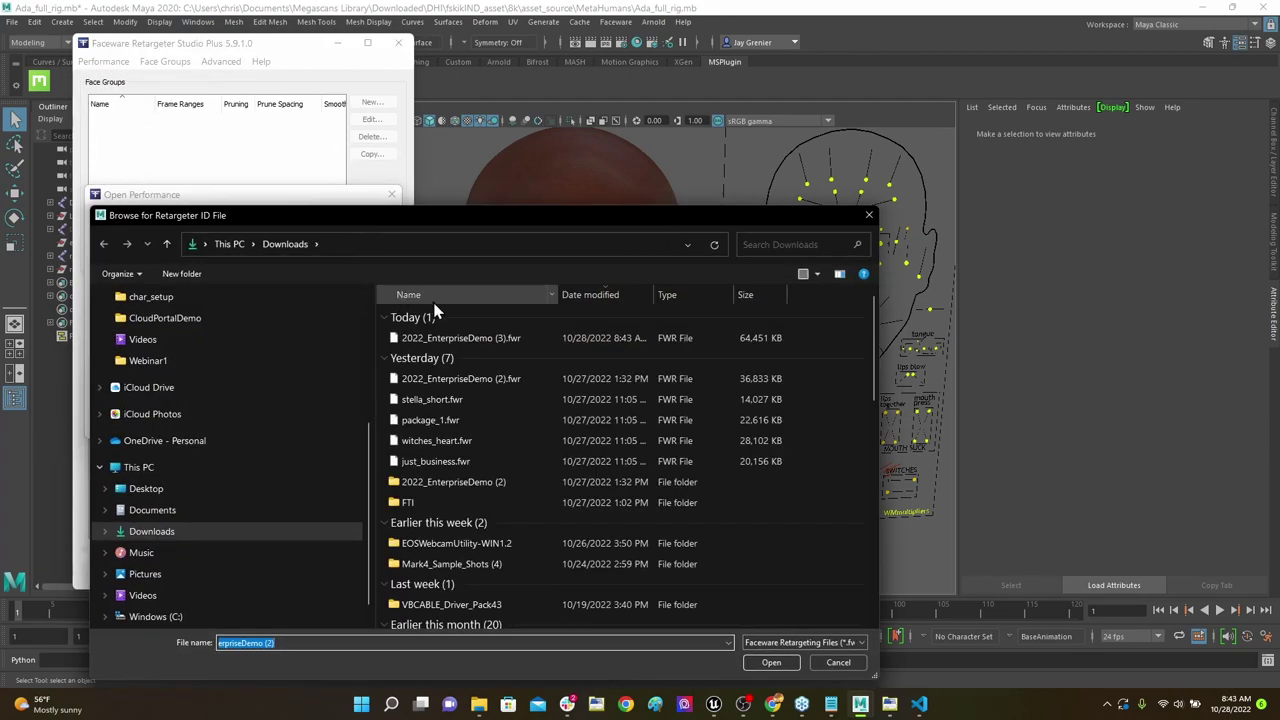
pyautogui.click(486, 337)
pyautogui.click(757, 660)
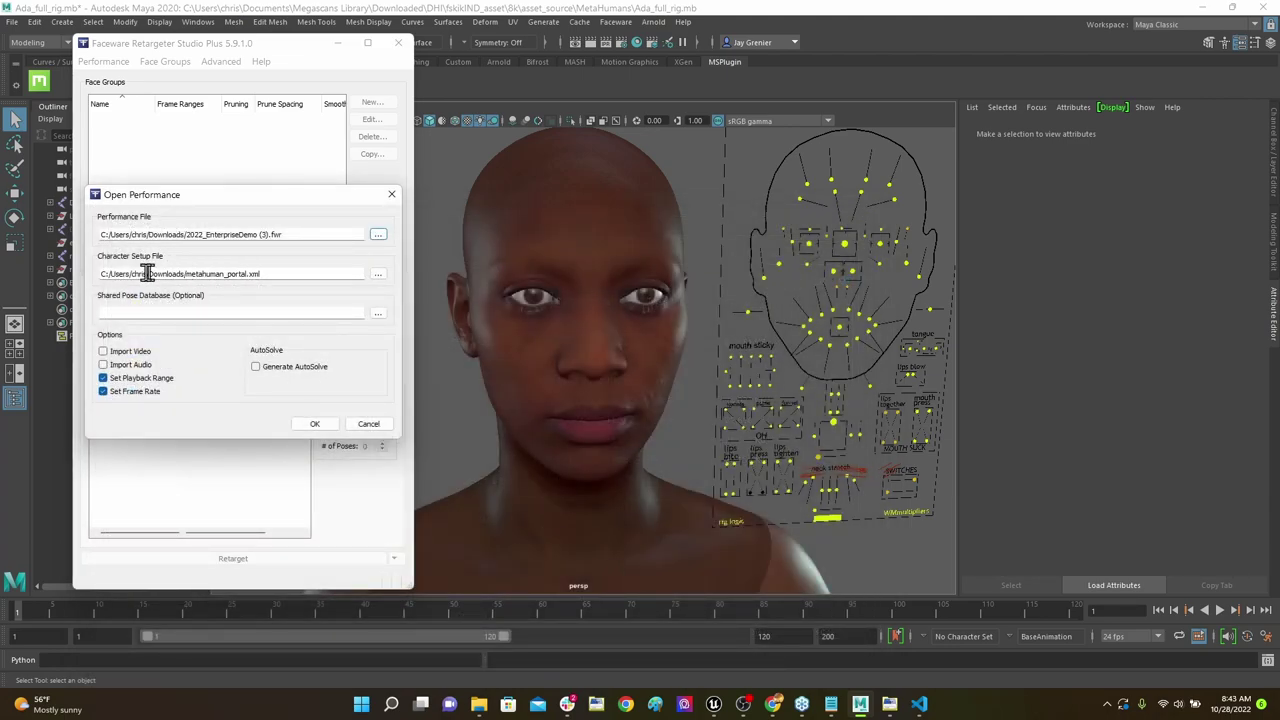
# Step: Enable Import Video, Import Audio and Generate AutoSolve, and open the performance with the metahuman_portal.xml character setup
pyautogui.moveTo(108, 274); pyautogui.dragTo(258, 281)
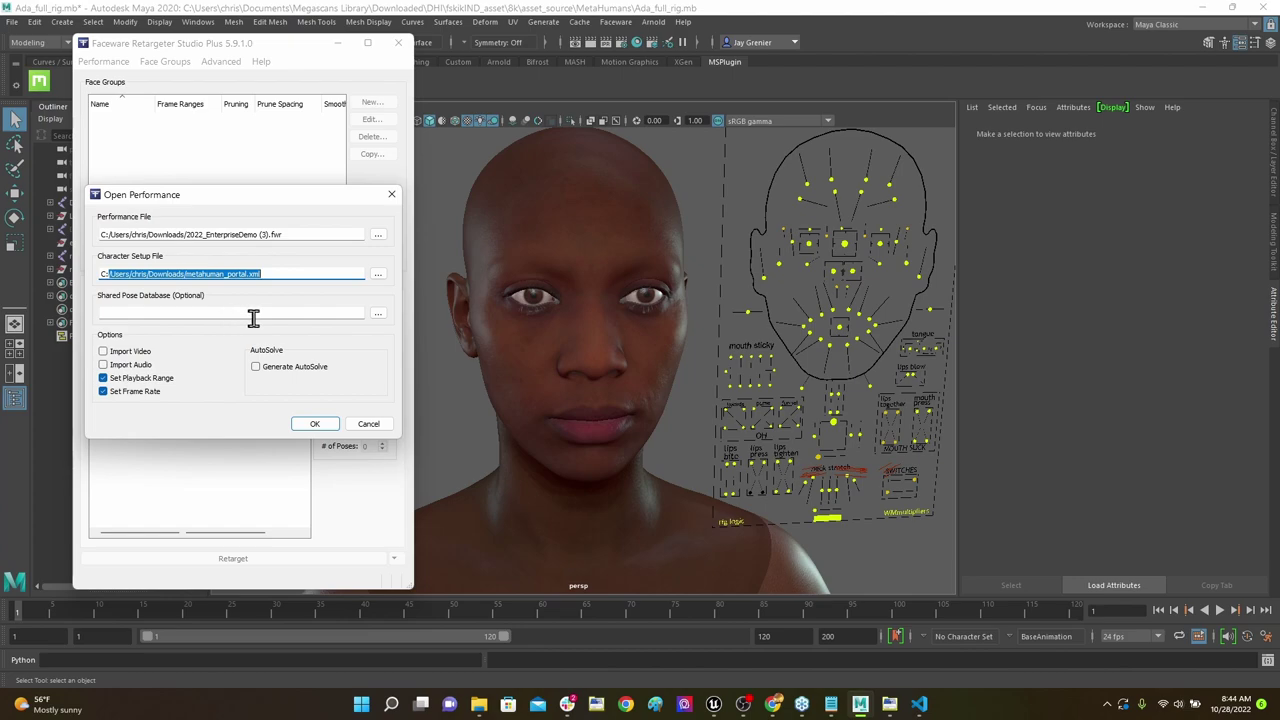
pyautogui.click(103, 352)
pyautogui.click(104, 365)
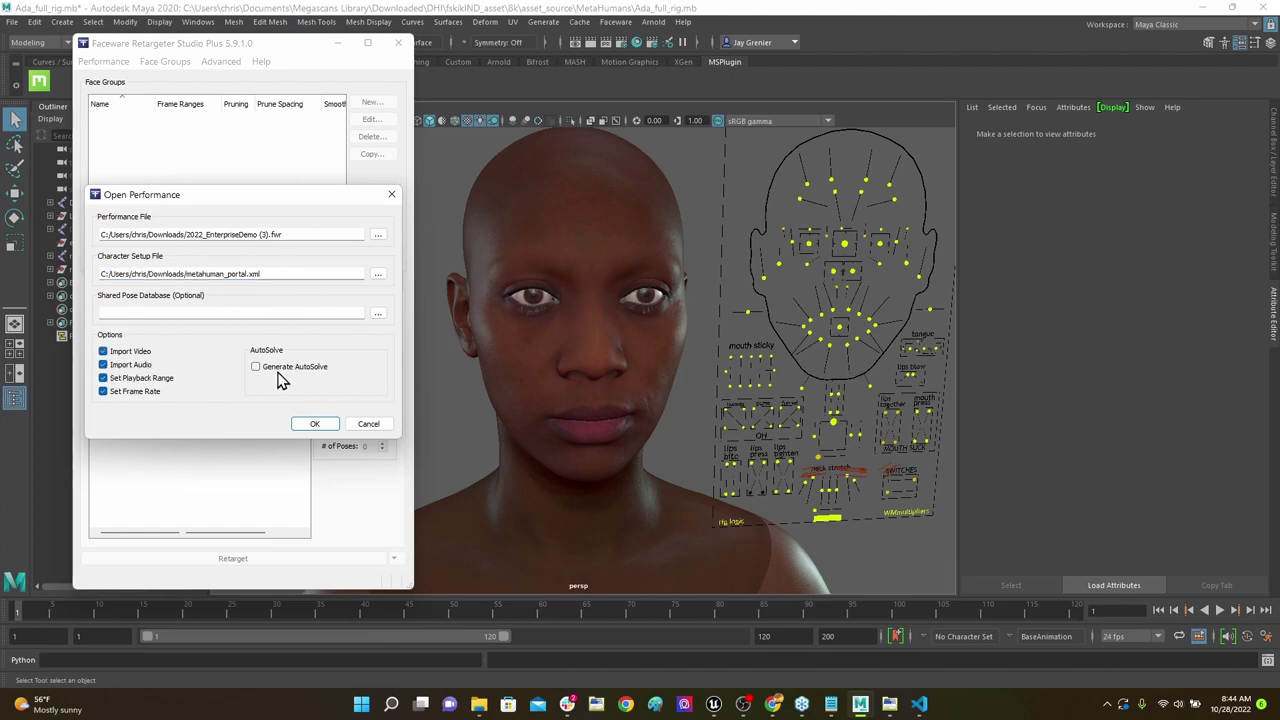
pyautogui.click(256, 367)
pyautogui.click(313, 424)
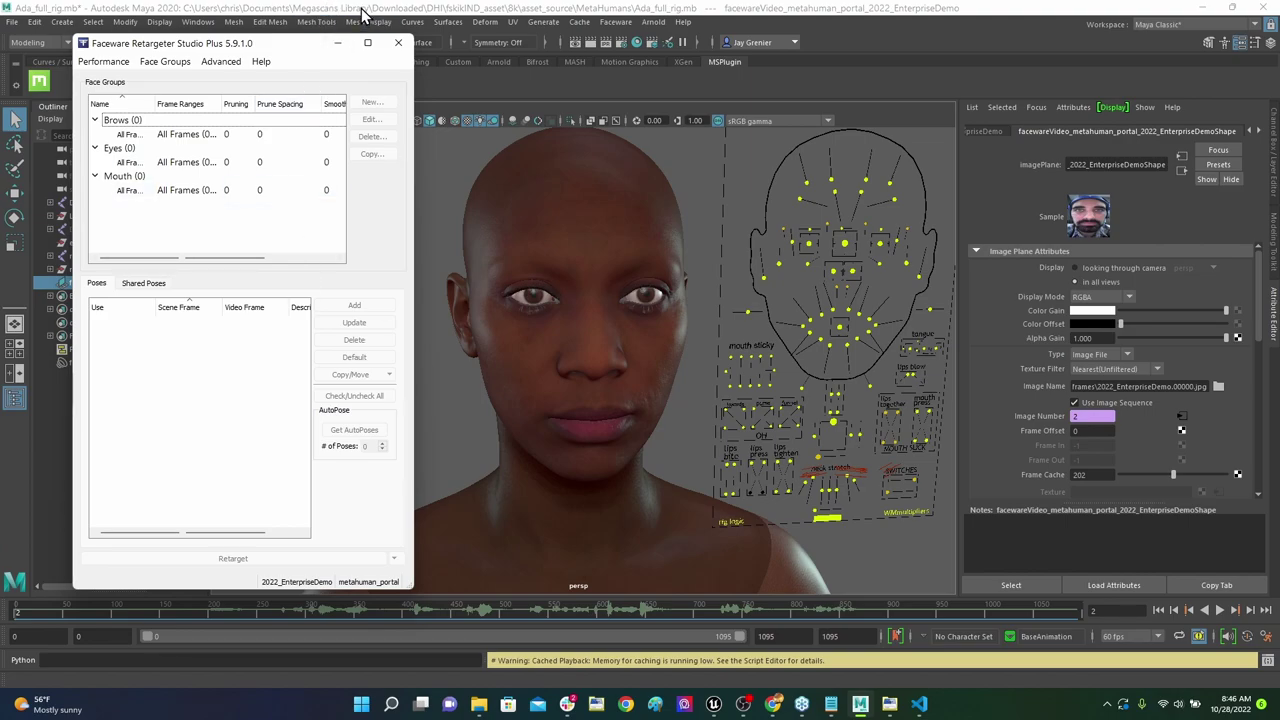
# Step: Close the Retargeter window, play the solved facial animation from the start with a closer view of the face, and raise the system volume
pyautogui.click(398, 45)
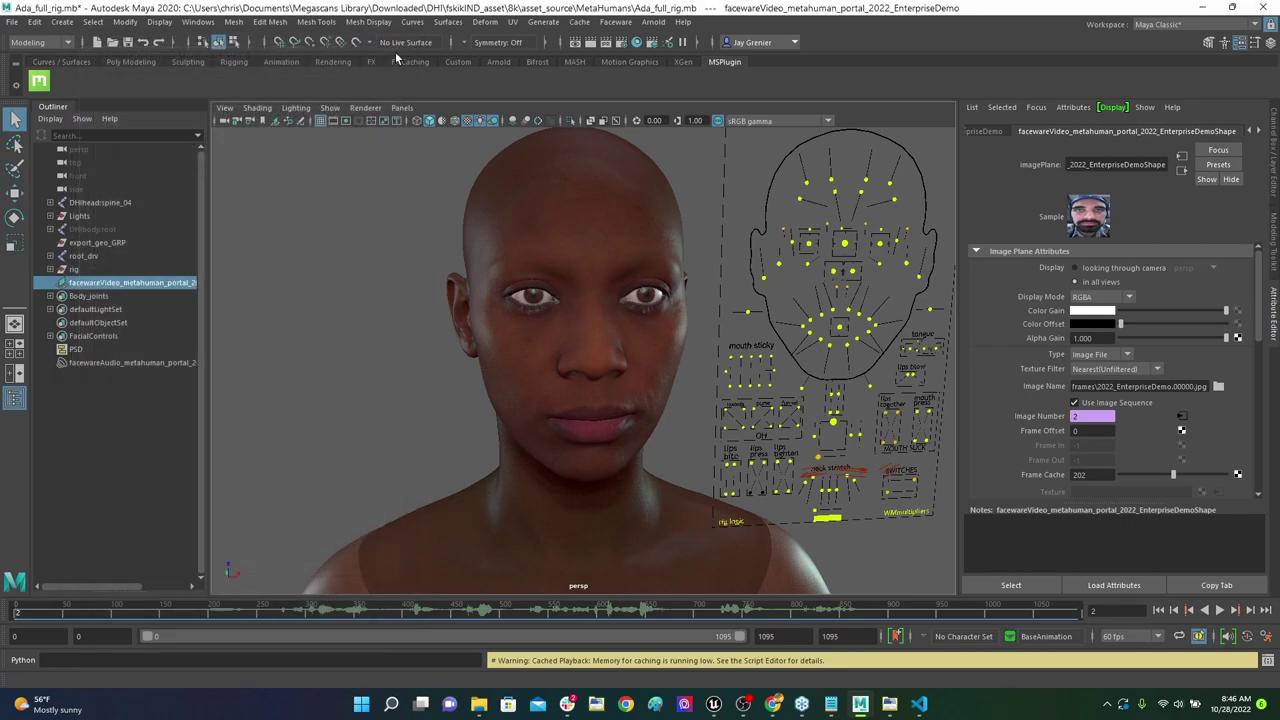
pyautogui.click(5, 612)
pyautogui.scroll(2, 424, 392)
pyautogui.click(1219, 609)
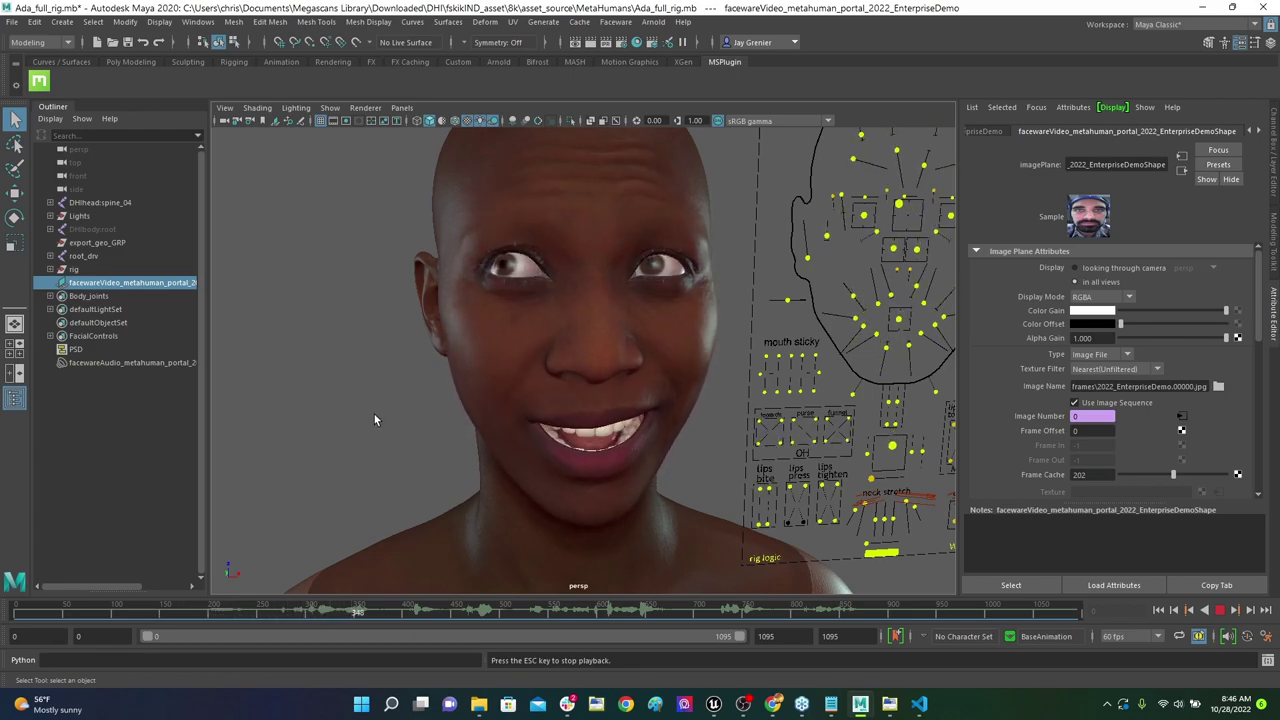
pyautogui.click(1180, 708)
pyautogui.moveTo(1194, 622); pyautogui.dragTo(1222, 621)
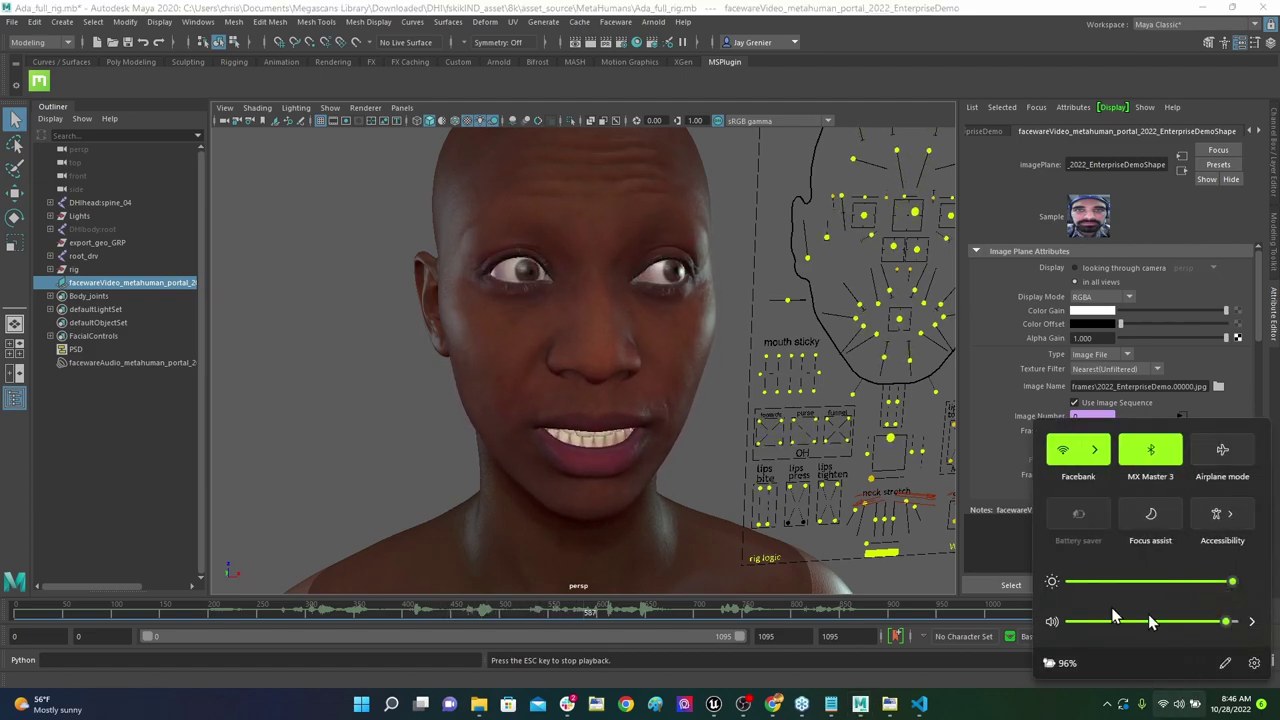
pyautogui.click(342, 446)
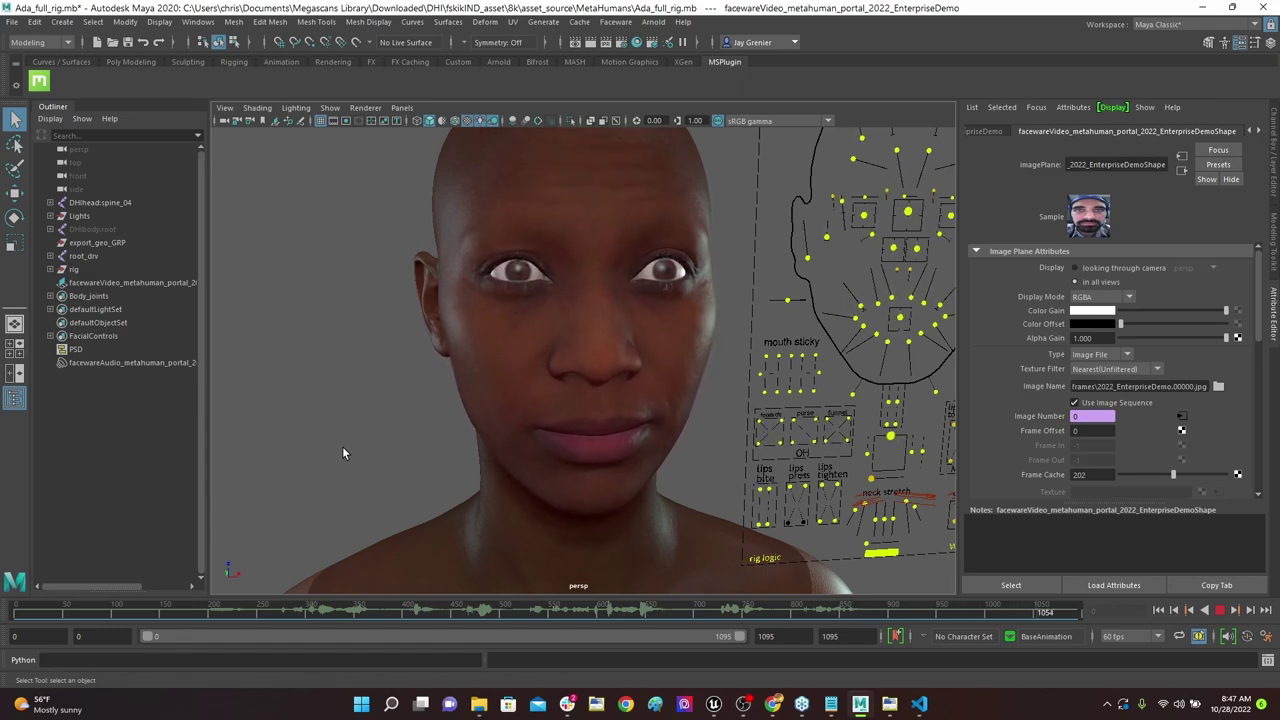
# Step: Scrub and replay the middle section of the timeline to review the character's facial animation, ending at frame 310
pyautogui.moveTo(806, 616); pyautogui.dragTo(705, 617)
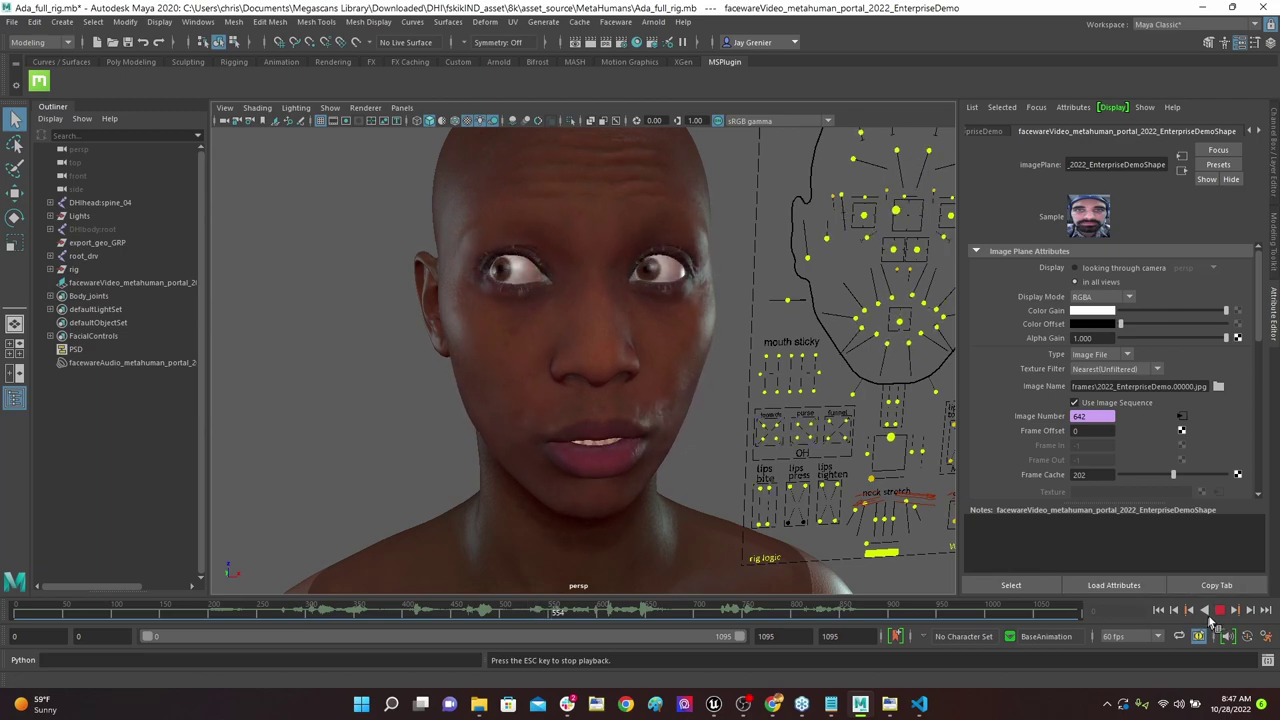
pyautogui.click(1115, 585)
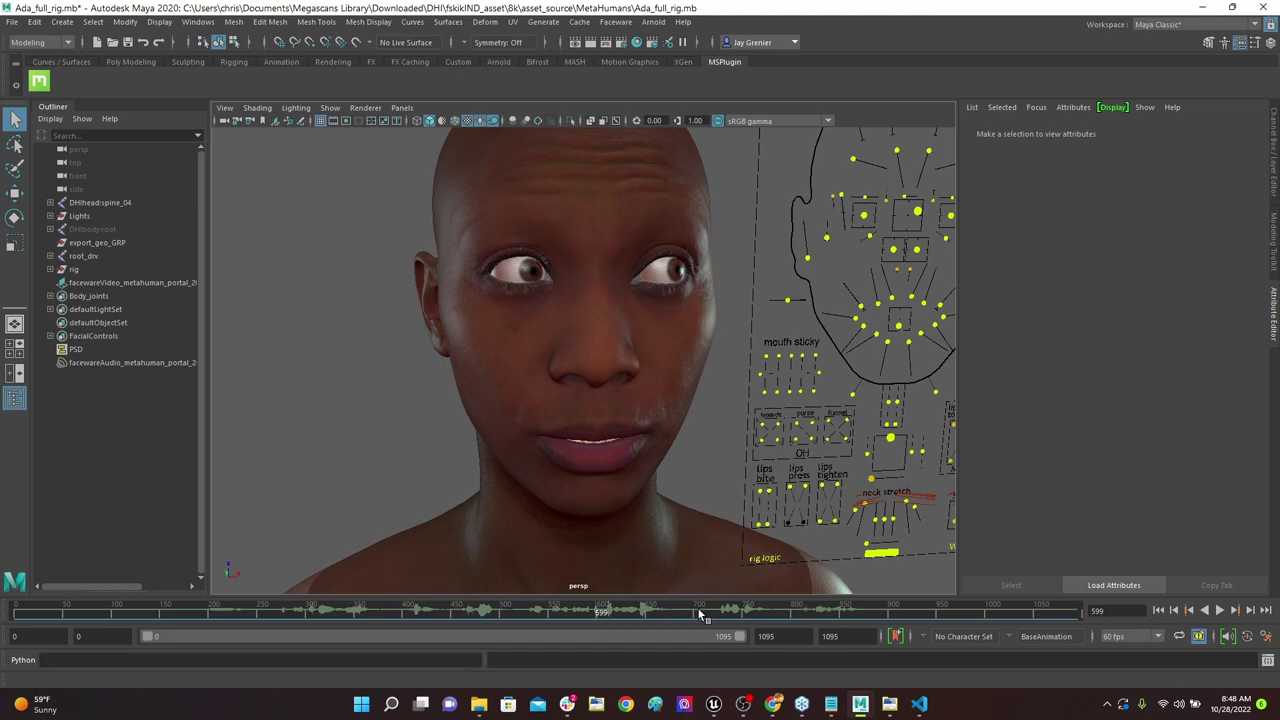
pyautogui.click(497, 612)
pyautogui.hotkey('alt', 'v')
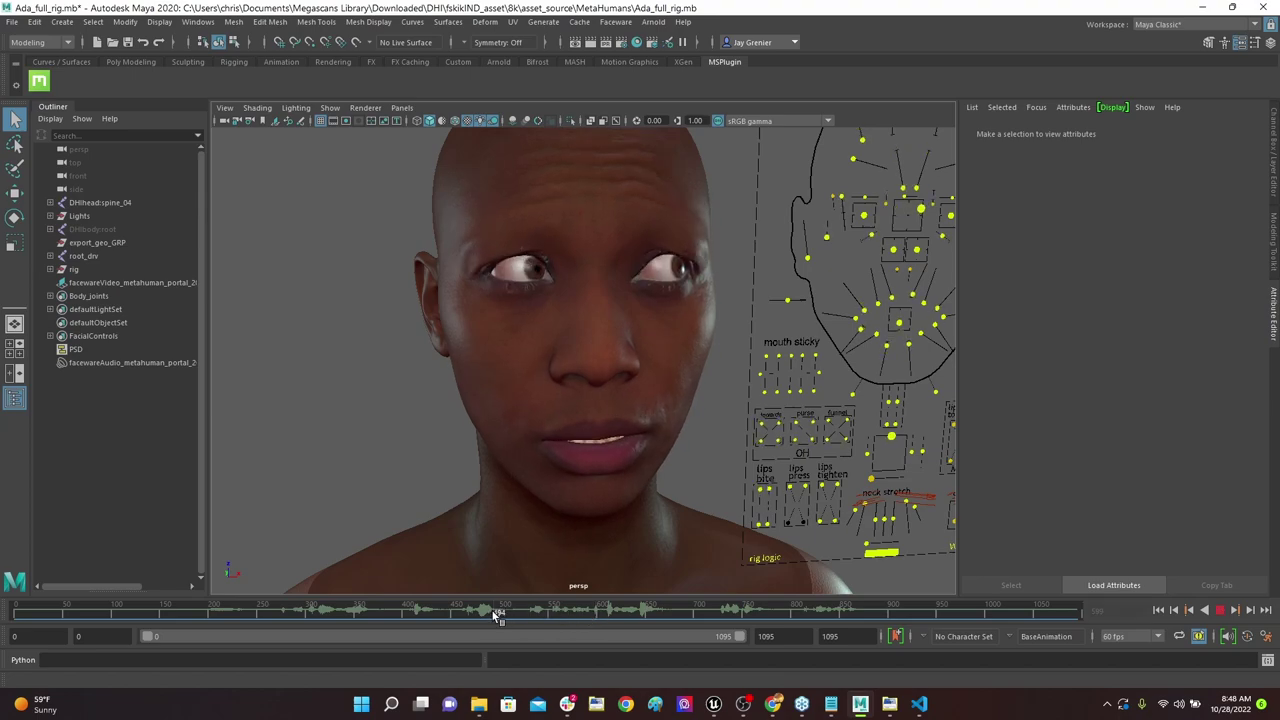
pyautogui.moveTo(497, 615); pyautogui.dragTo(314, 614)
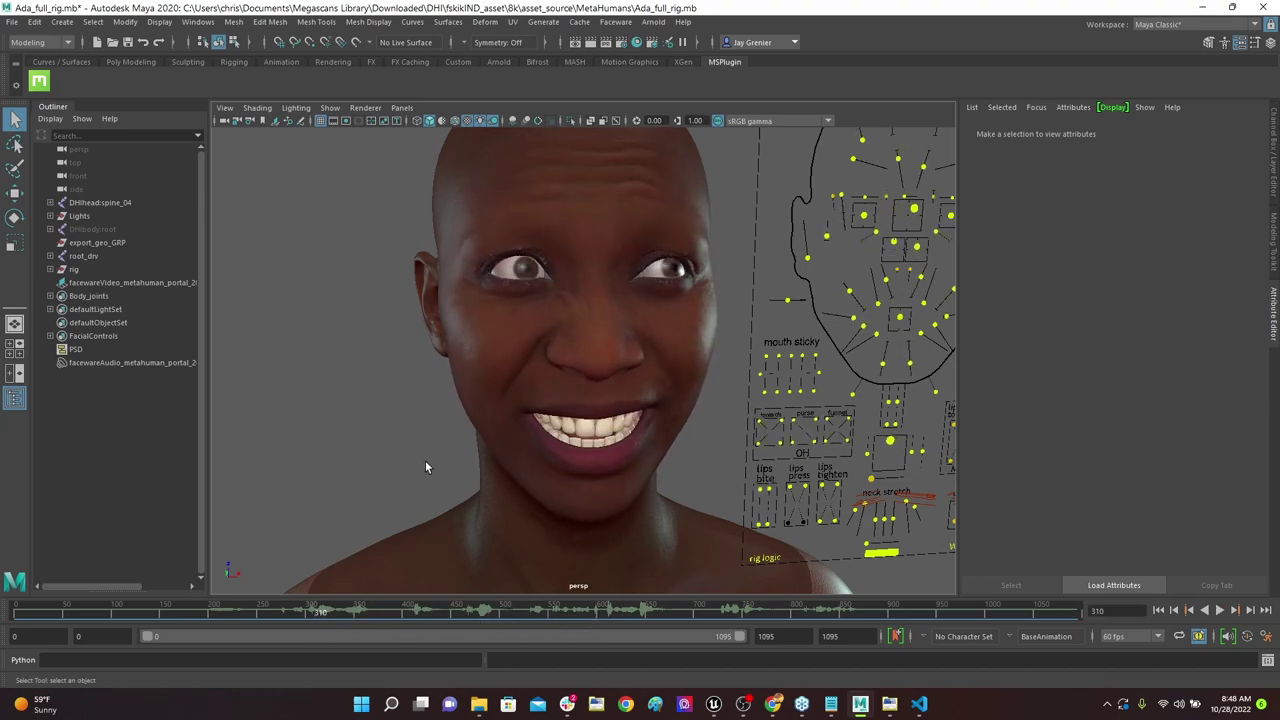
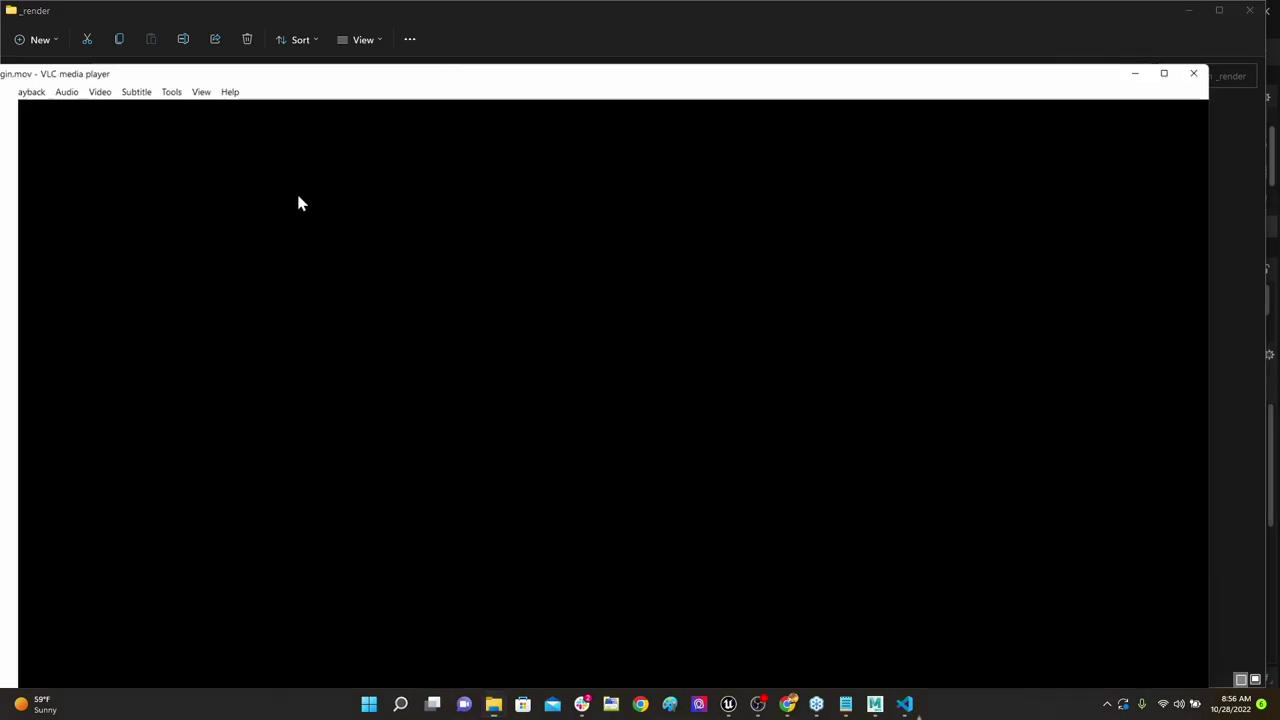
# Step: Close the origin video, play render.mov from the _render folder in a maximized player with the volume raised, and close it
pyautogui.hotkey('ctrl', 'q')
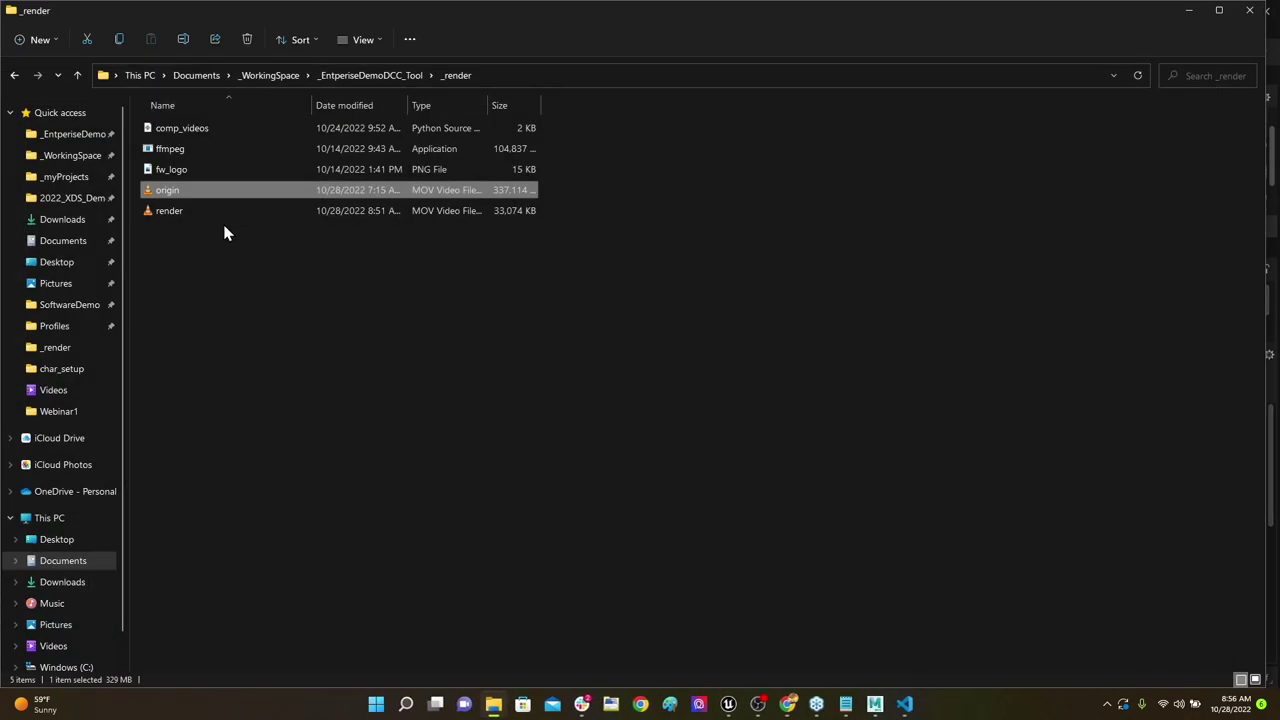
pyautogui.doubleClick(225, 211)
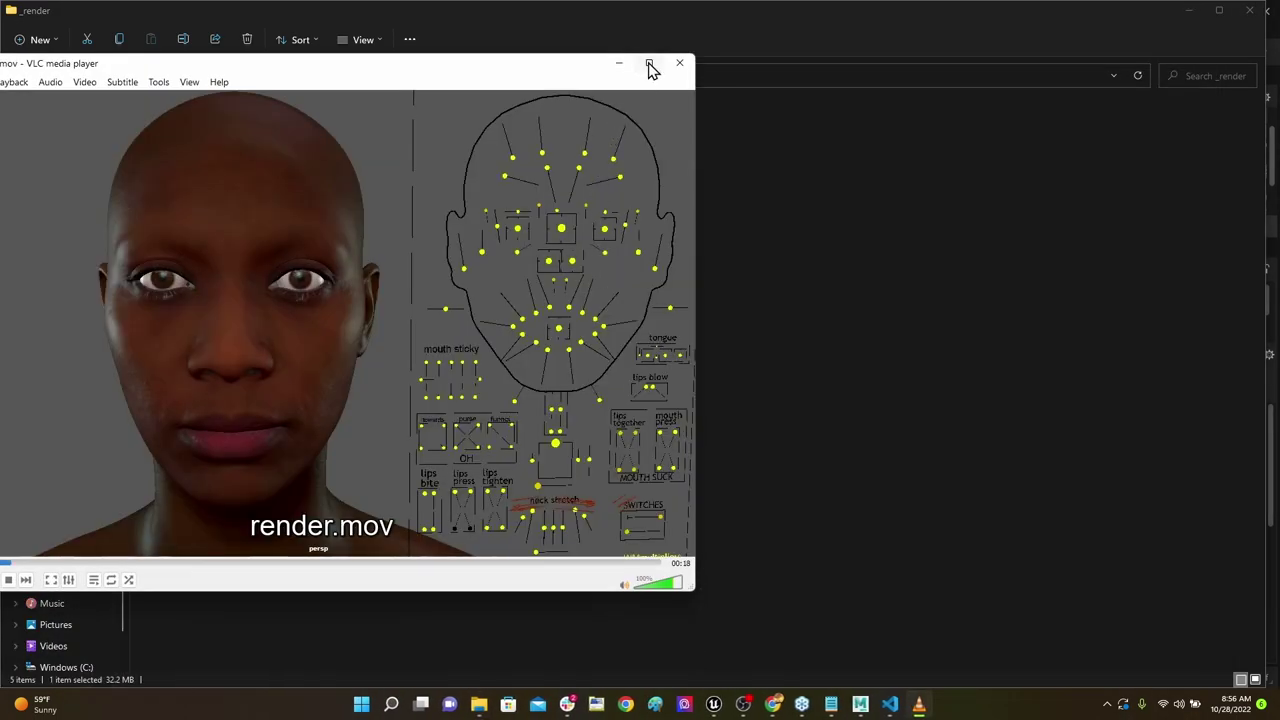
pyautogui.click(650, 68)
pyautogui.scroll(8, 771, 274)
pyautogui.scroll(-1, 771, 274)
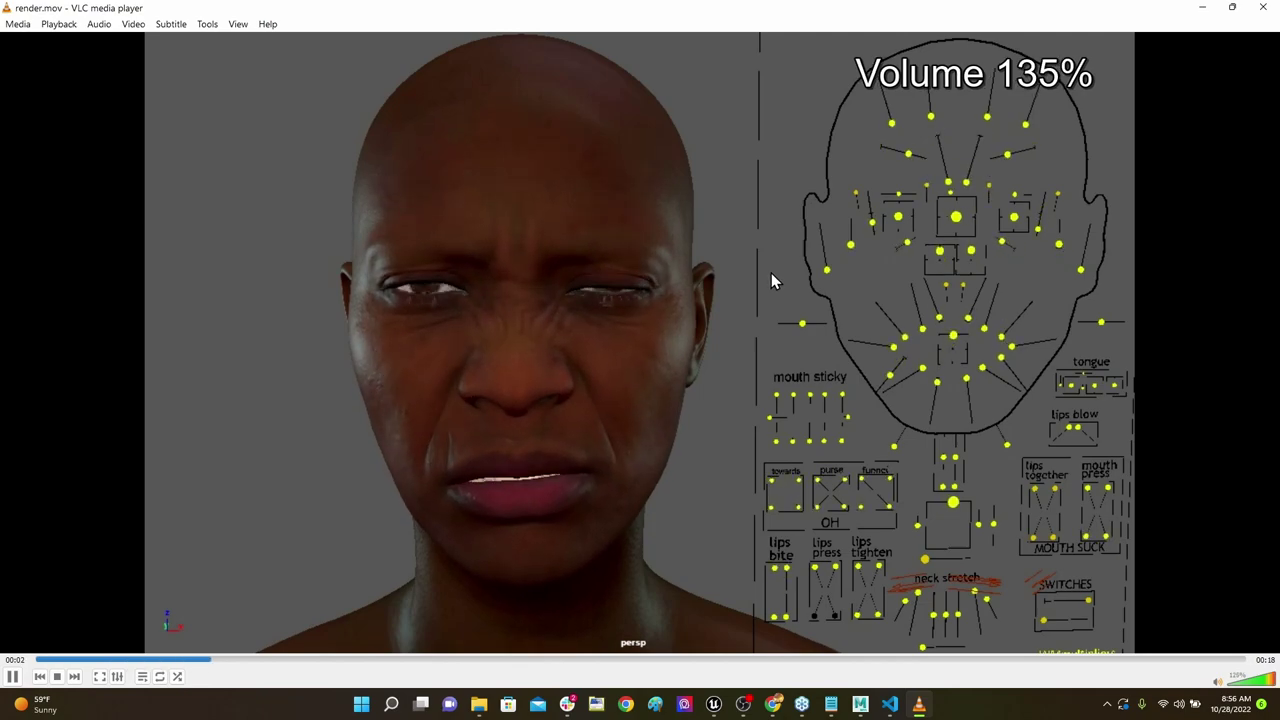
pyautogui.scroll(1, 775, 278)
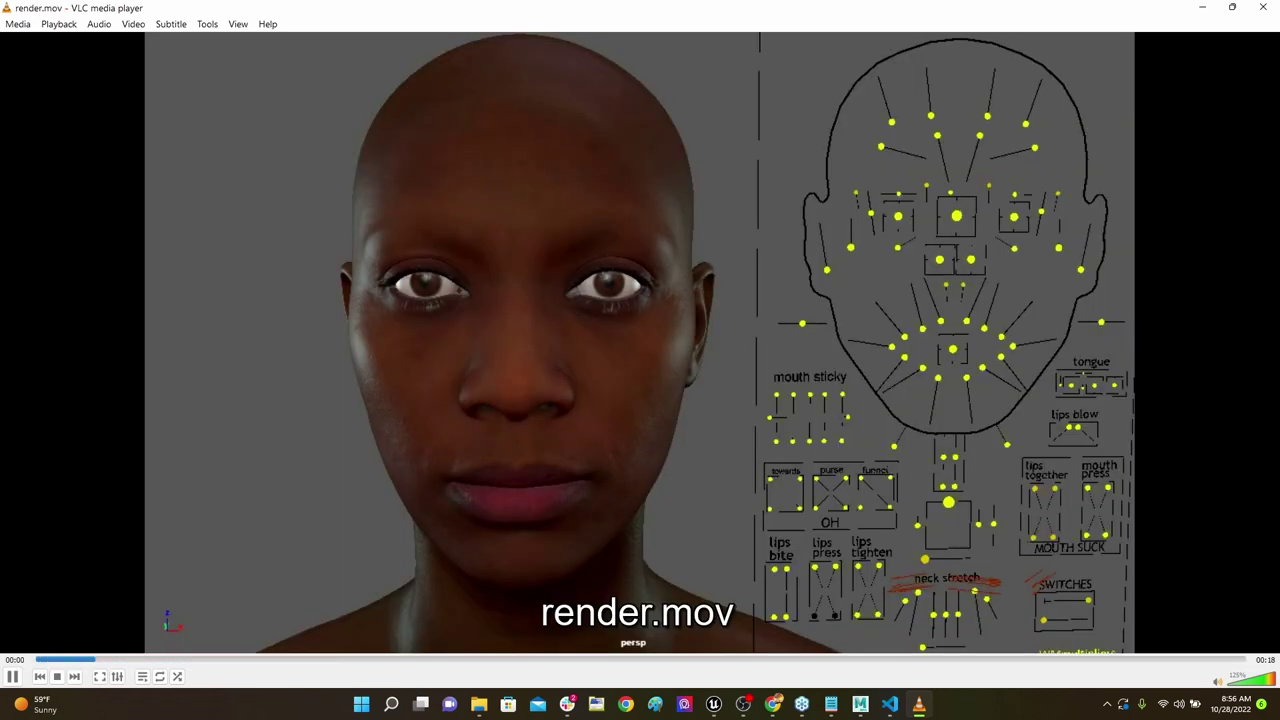
pyautogui.press('space')
pyautogui.click(38, 659)
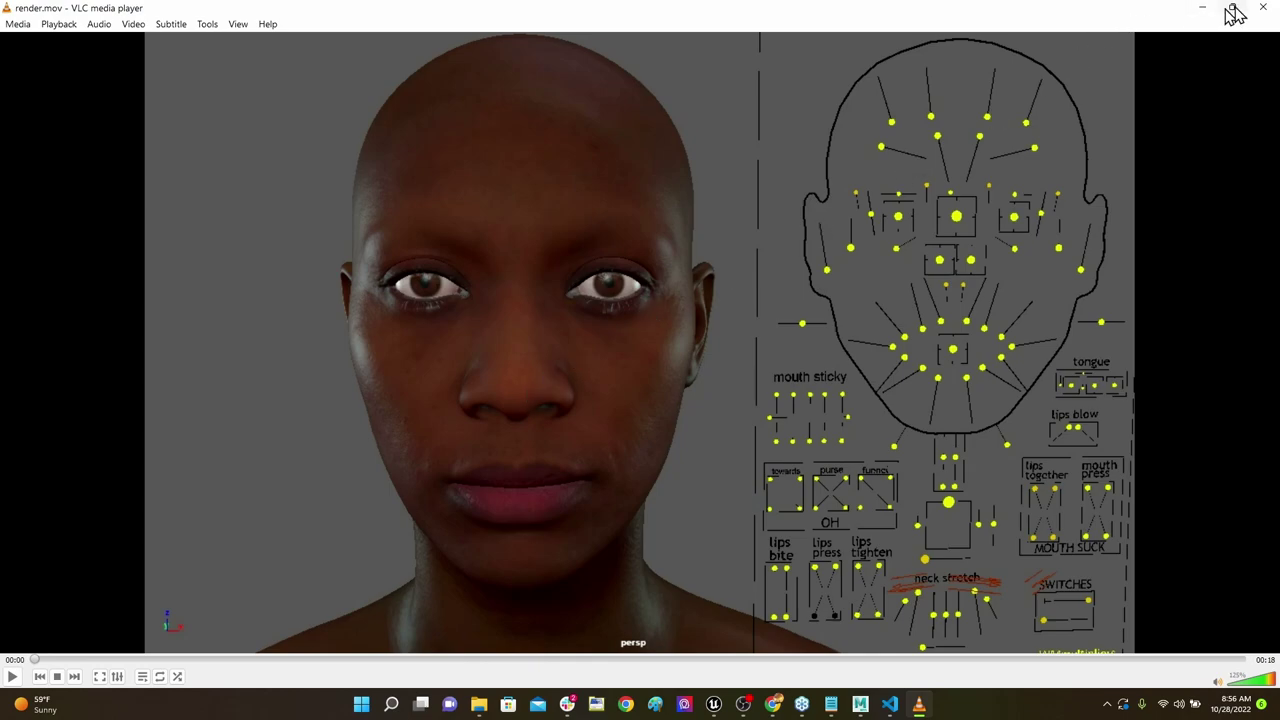
pyautogui.click(1266, 10)
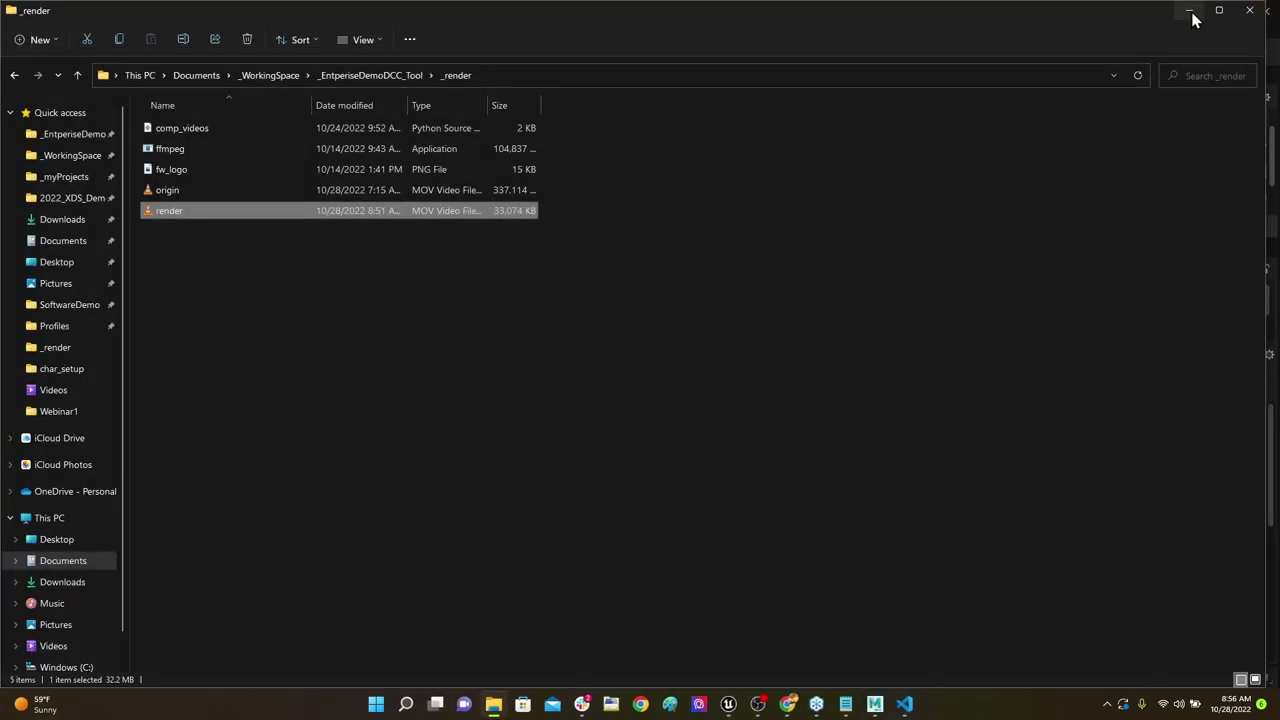
# Step: Switch back to the Faceware cloud portal and show the downloaded 2022_EnterpriseDemo control data (.json) file in its folder
pyautogui.click(1191, 12)
pyautogui.hotkey('alt', 'Tab')
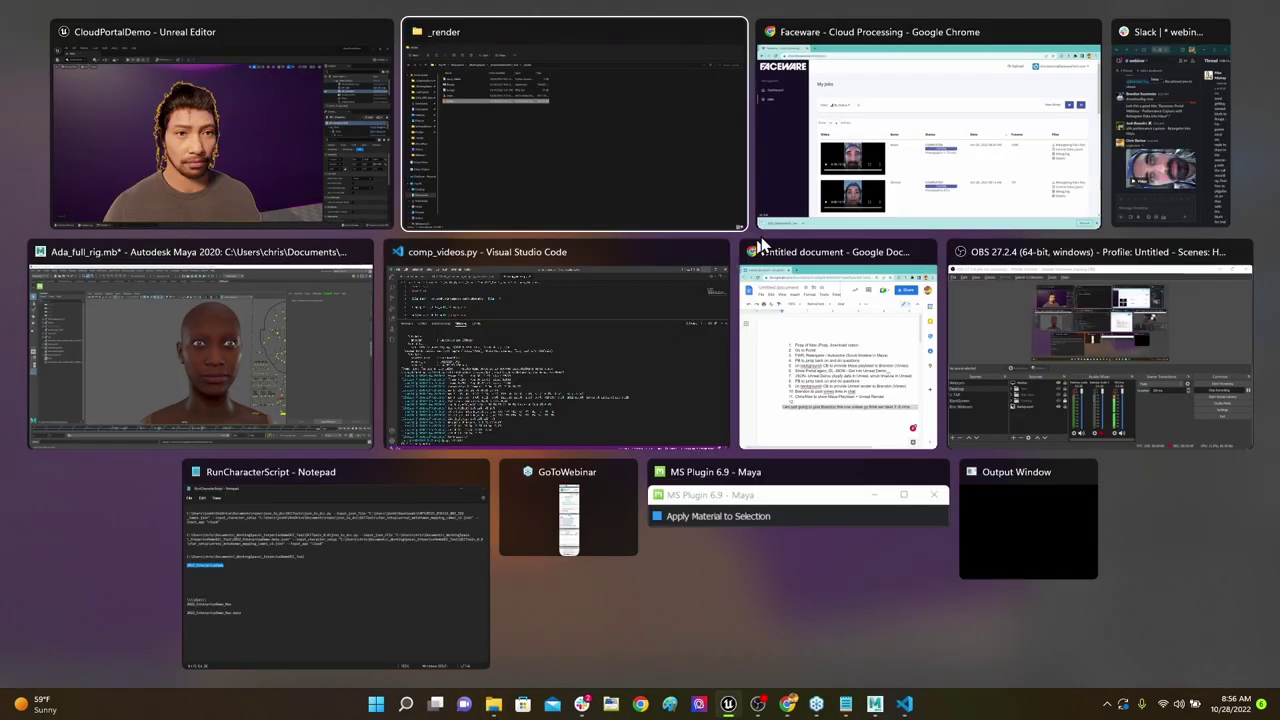
pyautogui.hotkey('alt', 'Tab')
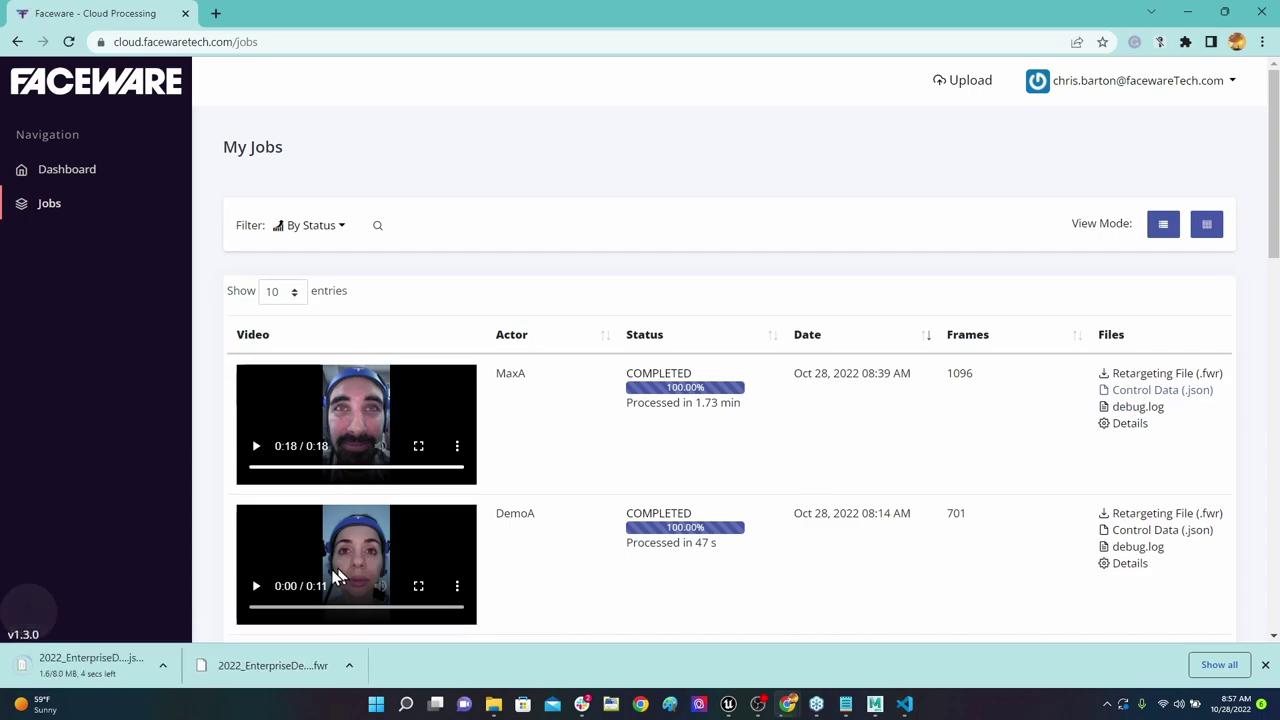
pyautogui.click(172, 665)
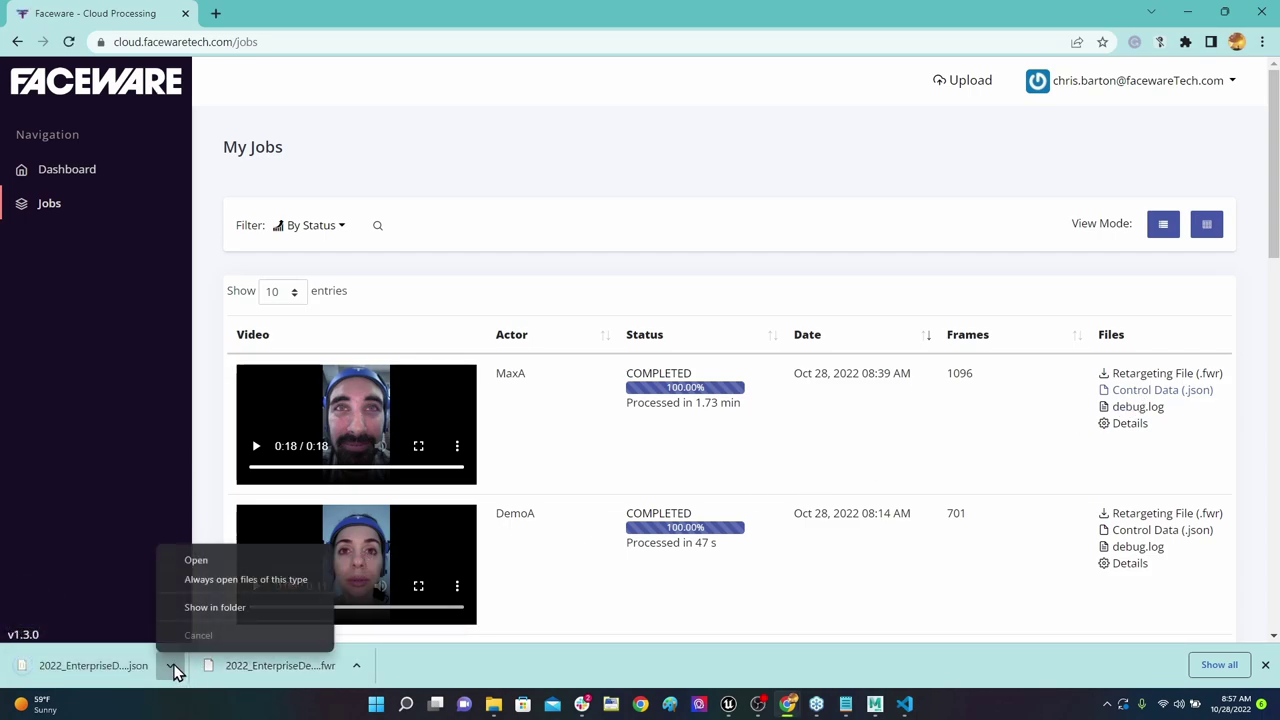
pyautogui.click(196, 608)
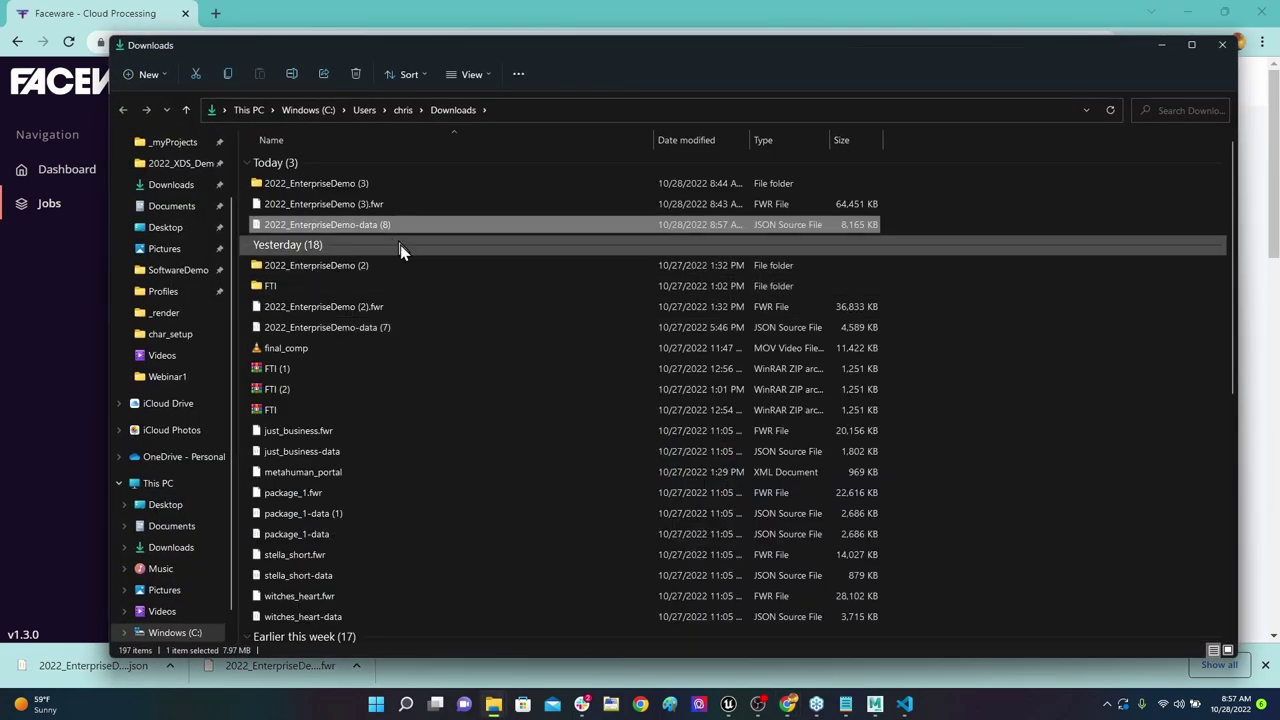
# Step: Copy the 2022_EnterpriseDemo-data (8) JSON file from Downloads into the 2022_XDS_Demo project folder, sorting that folder by name
pyautogui.rightClick(388, 226)
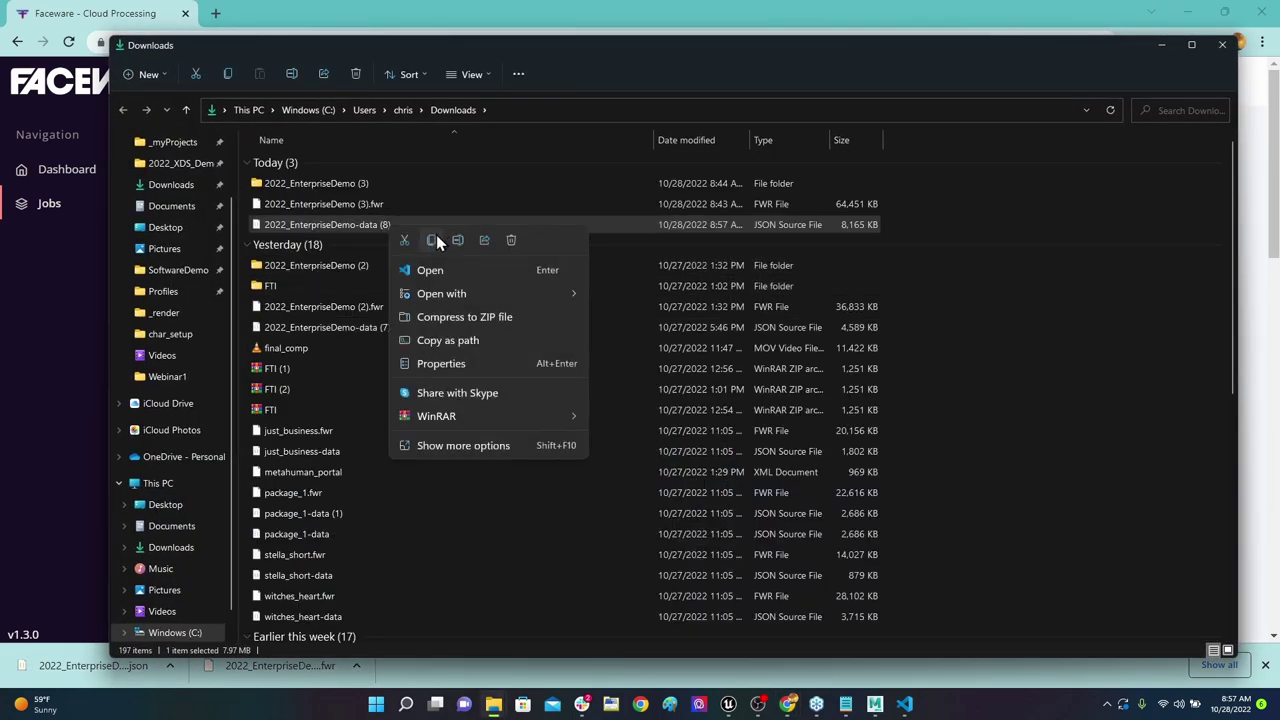
pyautogui.click(432, 240)
pyautogui.click(182, 163)
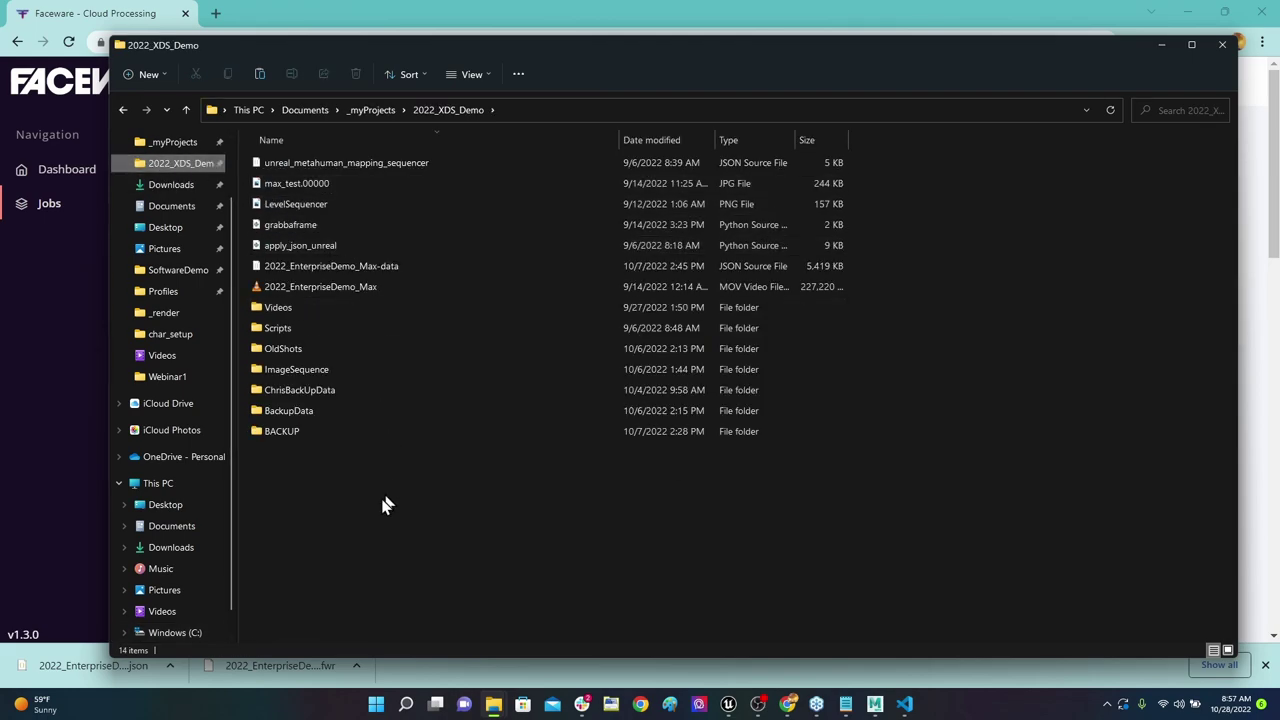
pyautogui.click(308, 140)
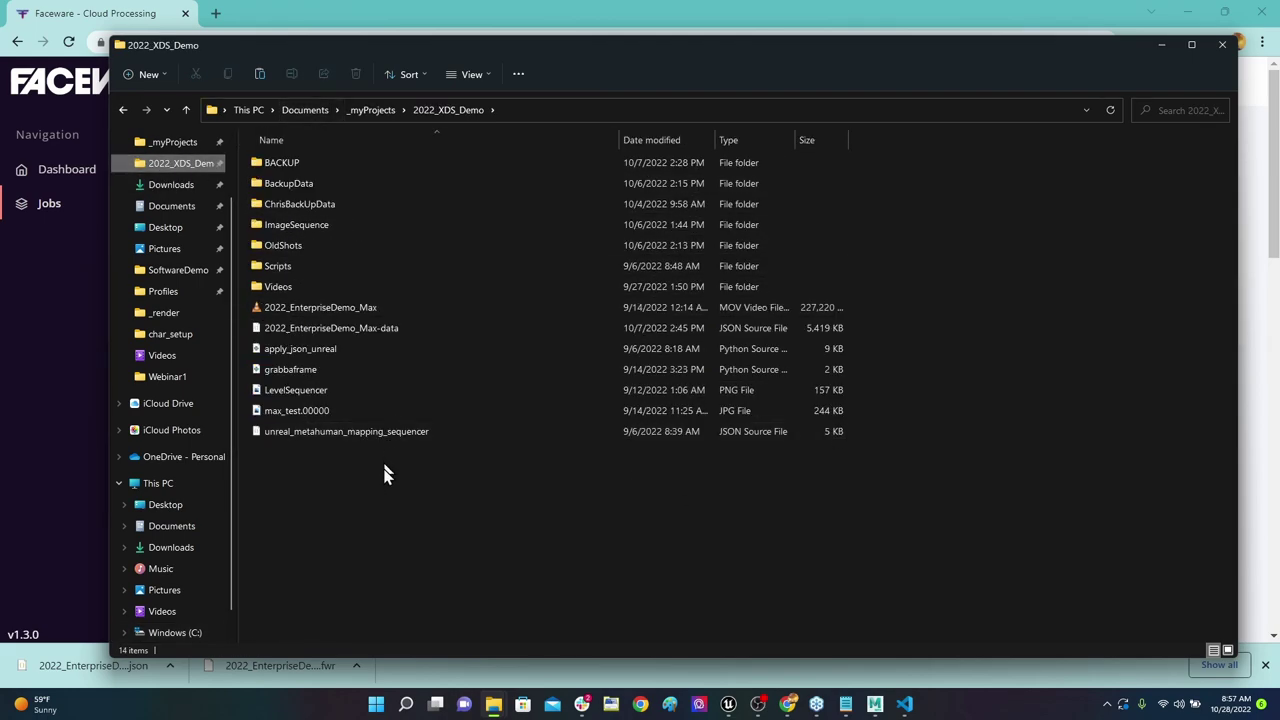
pyautogui.hotkey('ctrl', 'v')
# Step: Delete the old 2022_EnterpriseDemo_Max-data JSON file from the 2022_XDS_Demo folder
pyautogui.click(403, 331)
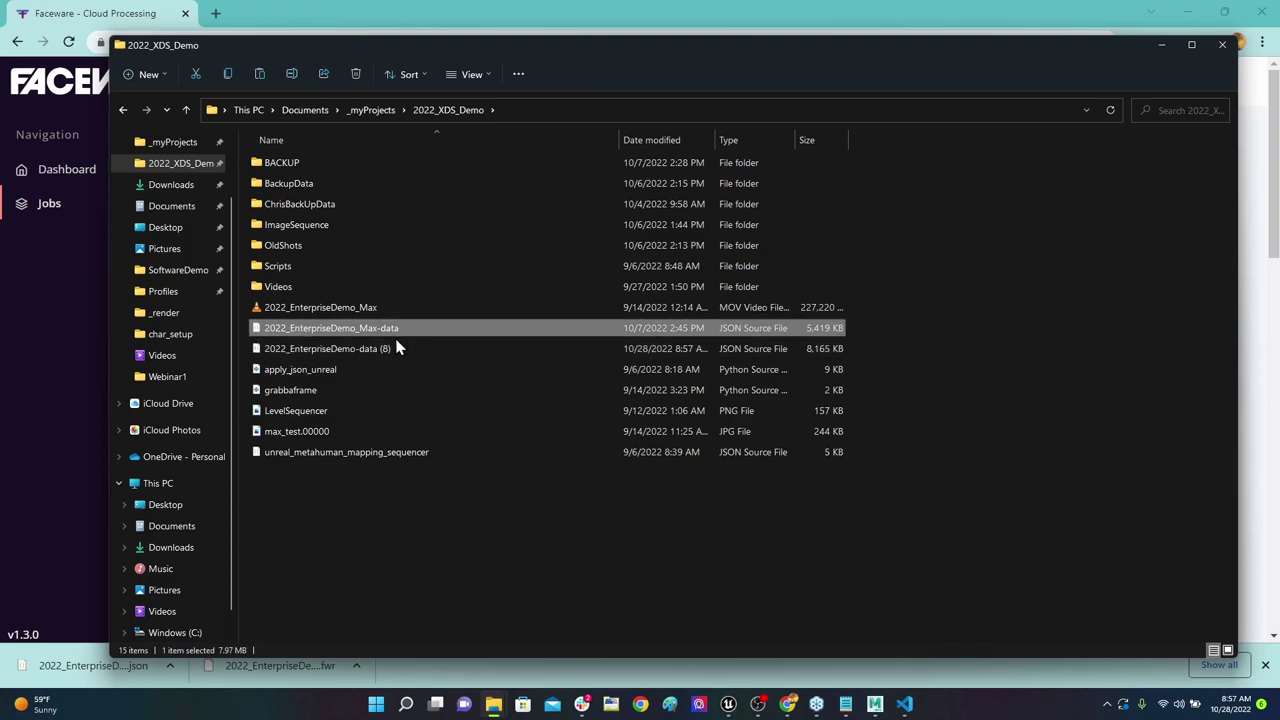
pyautogui.rightClick(410, 331)
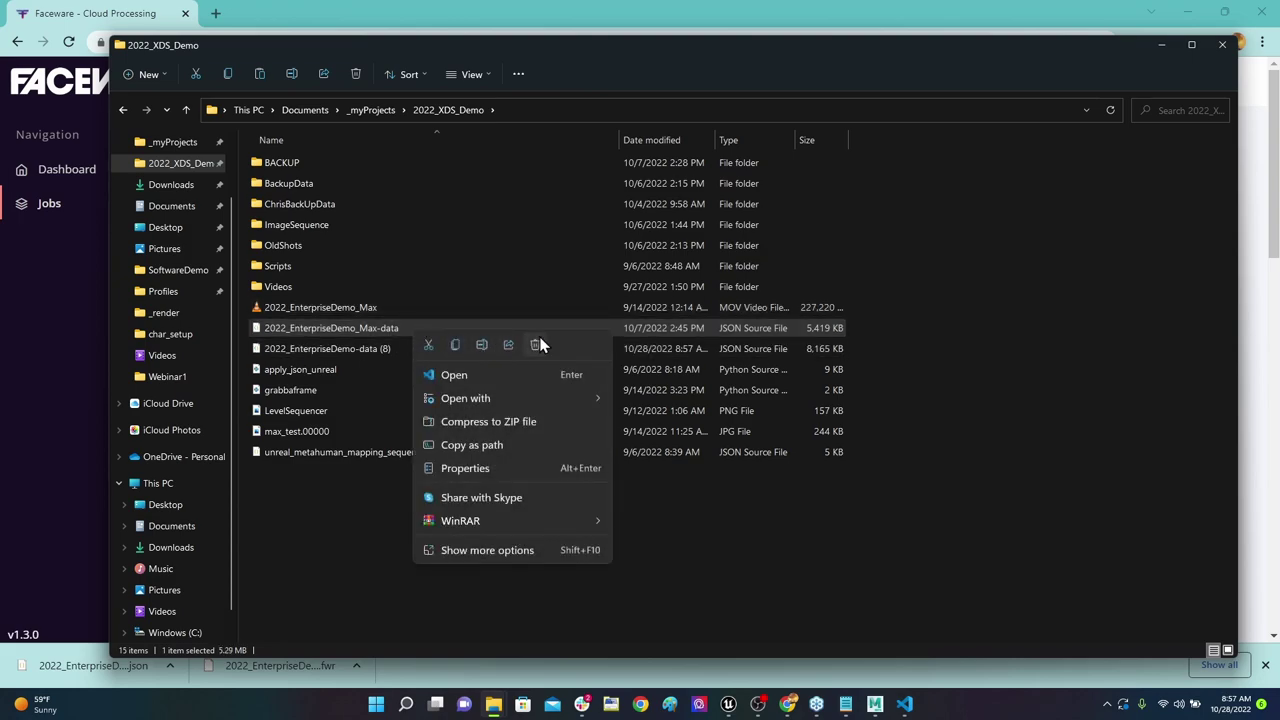
pyautogui.click(536, 345)
# Step: Rename the copied control data file as 2022_EnterpriseDemo-data
pyautogui.click(400, 333)
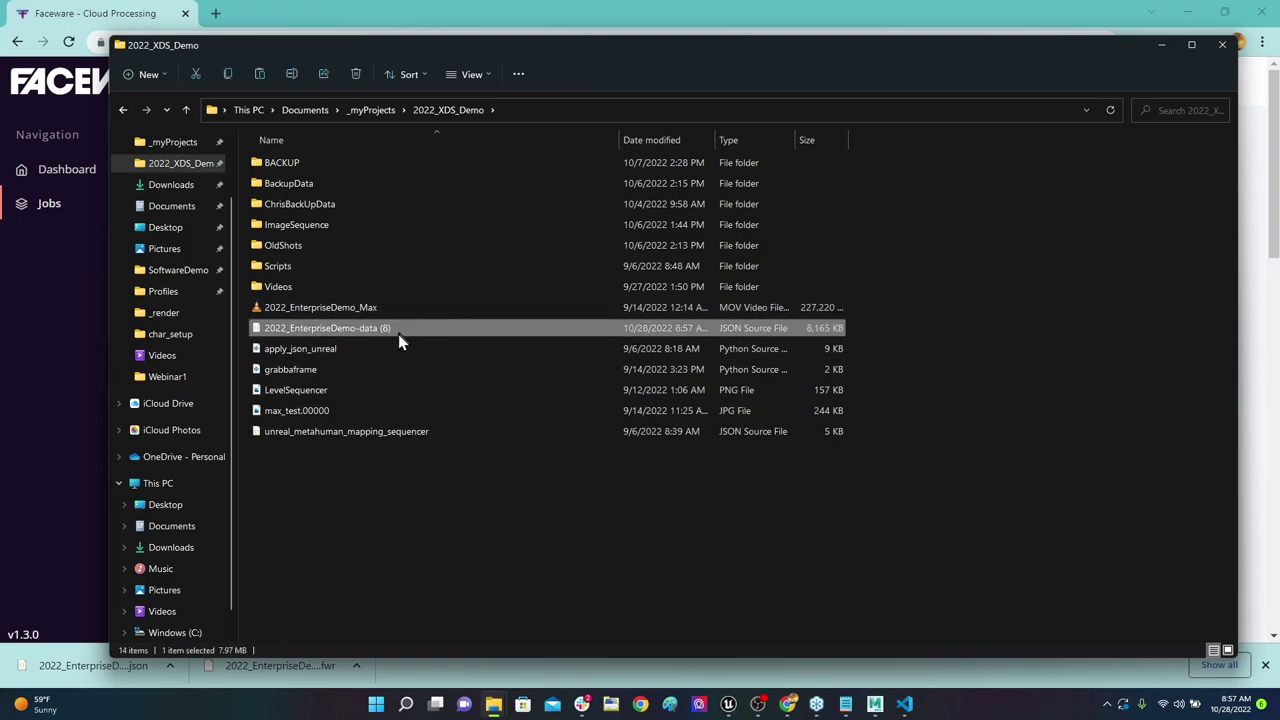
pyautogui.click(398, 334)
pyautogui.click(400, 328)
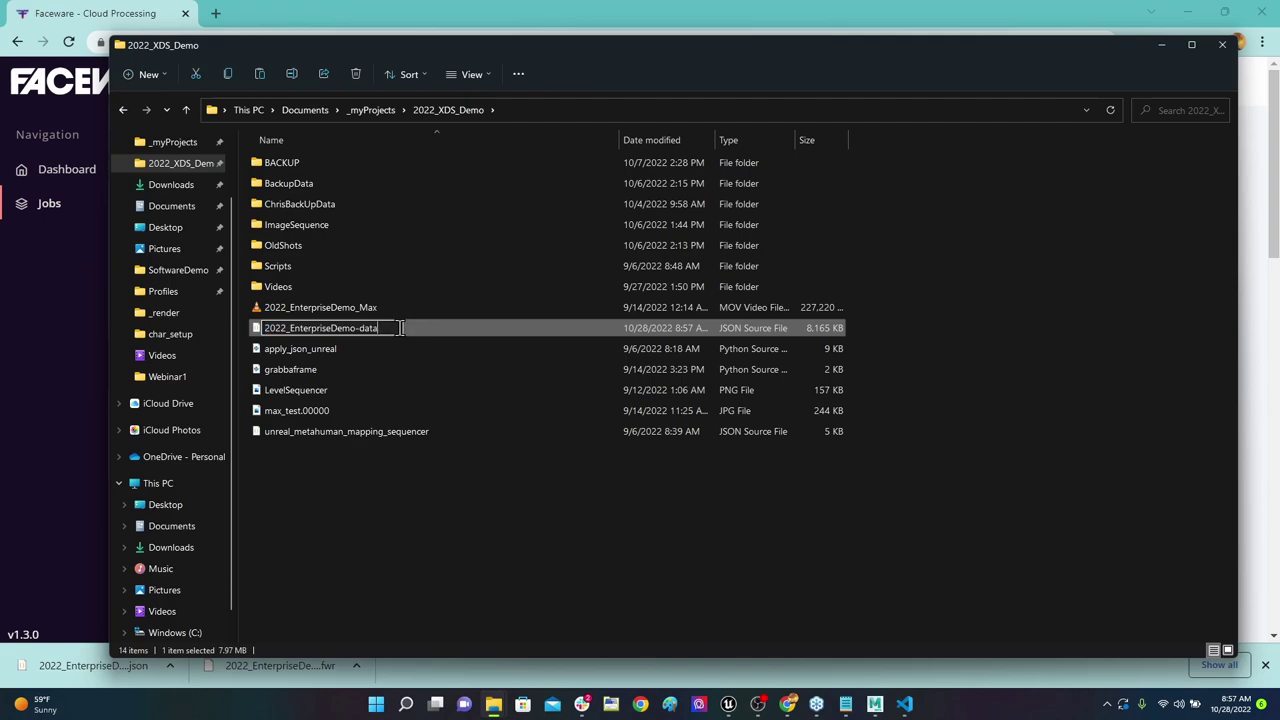
pyautogui.press('Return')
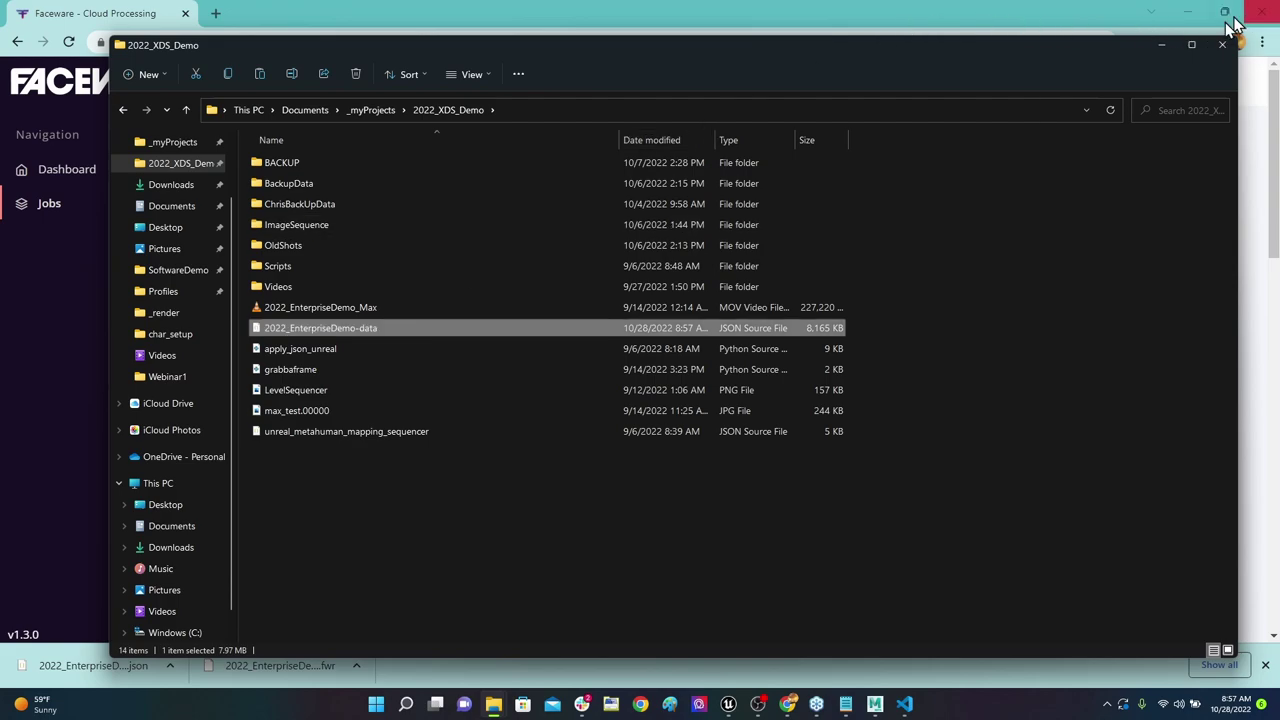
# Step: Switch to the CloudPortalDemo project in Unreal Editor and create a Level Sequence in the Content folder
pyautogui.press('super+Tab')
pyautogui.click(780, 185)
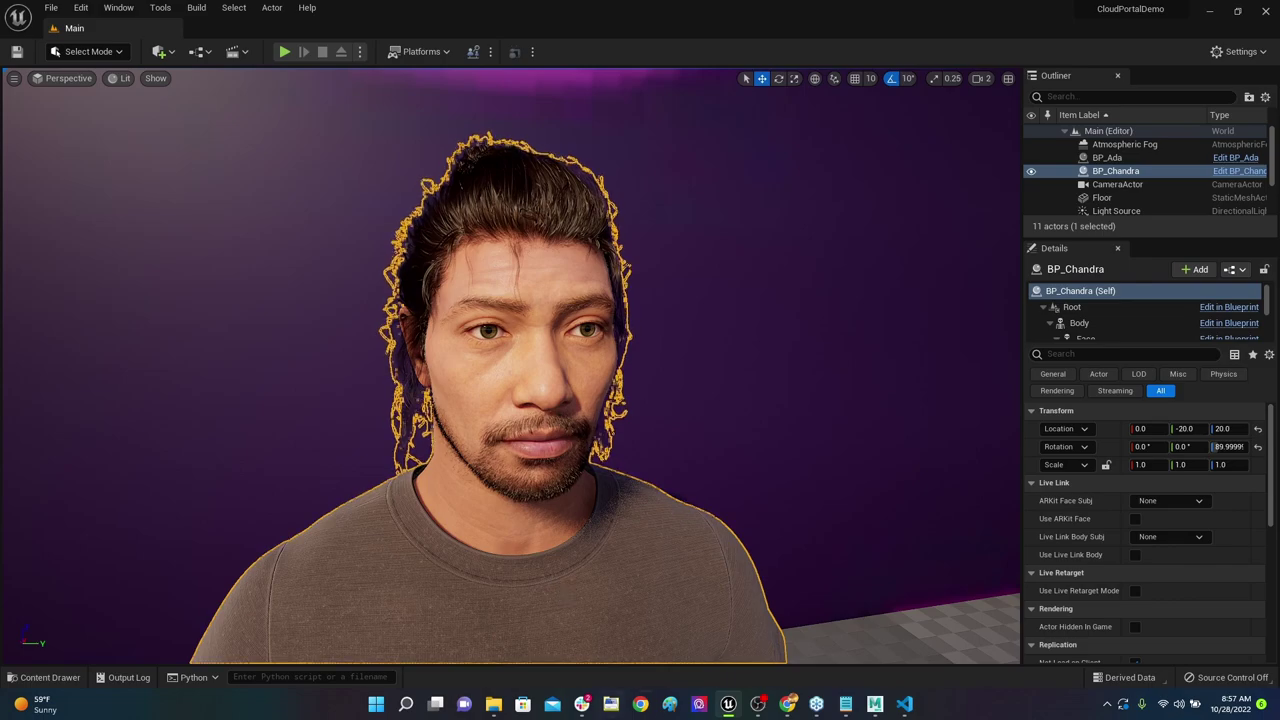
pyautogui.click(40, 677)
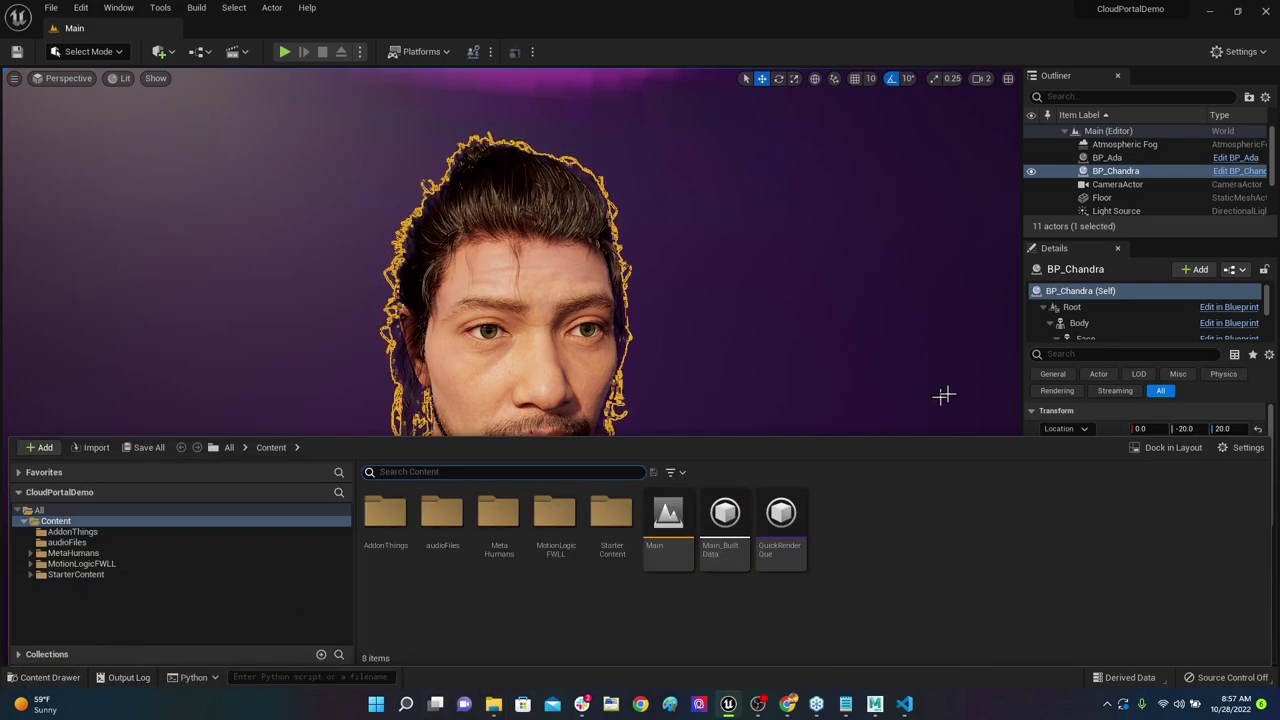
pyautogui.rightClick(878, 560)
pyautogui.moveTo(948, 276)
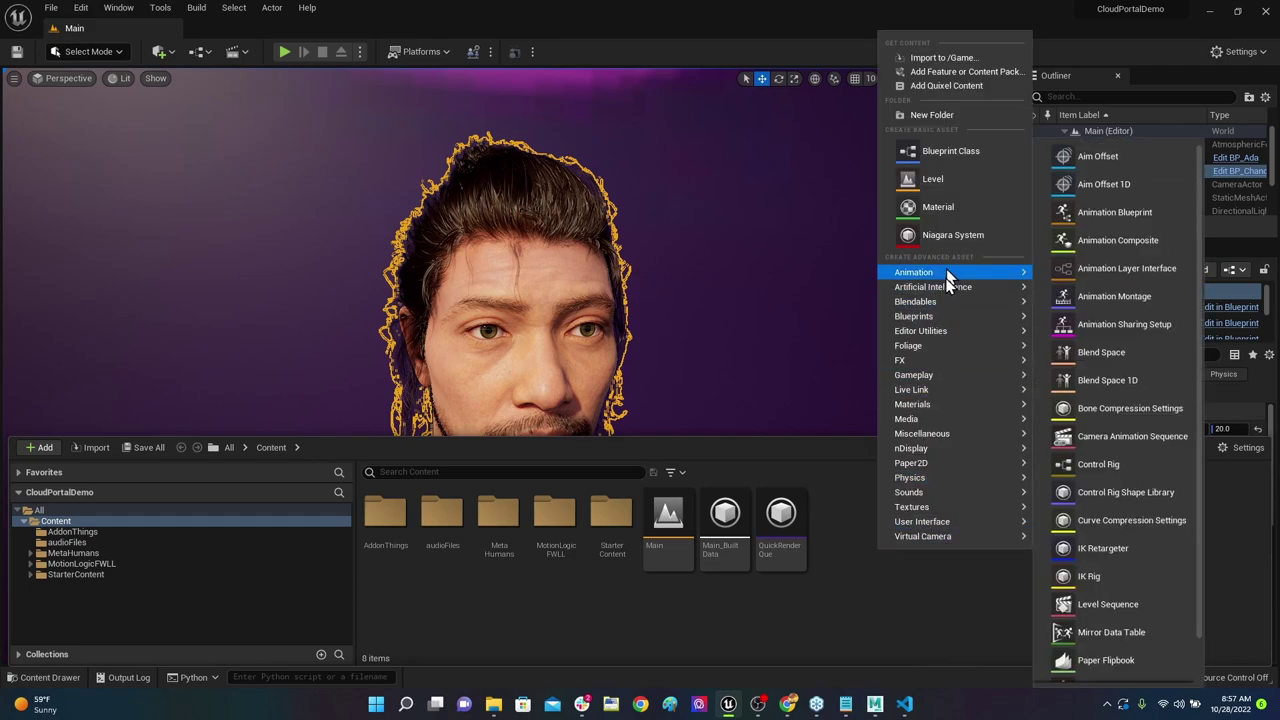
pyautogui.write('level')
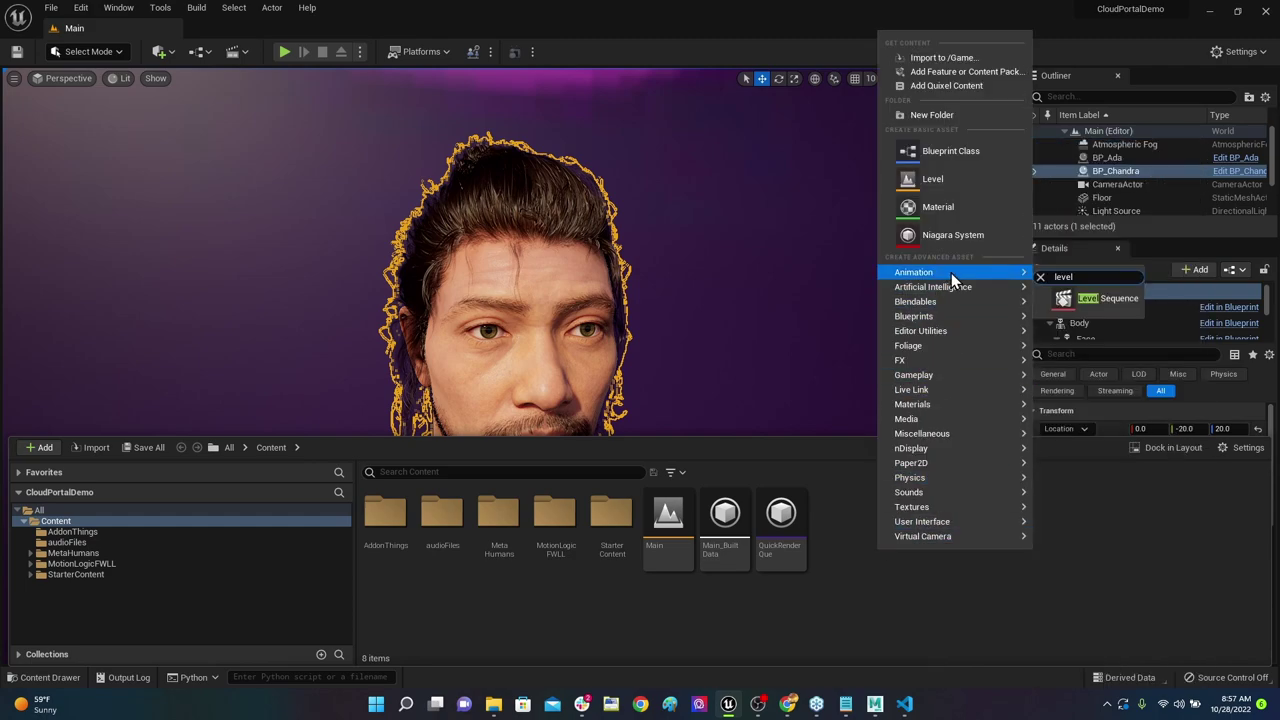
pyautogui.click(1064, 297)
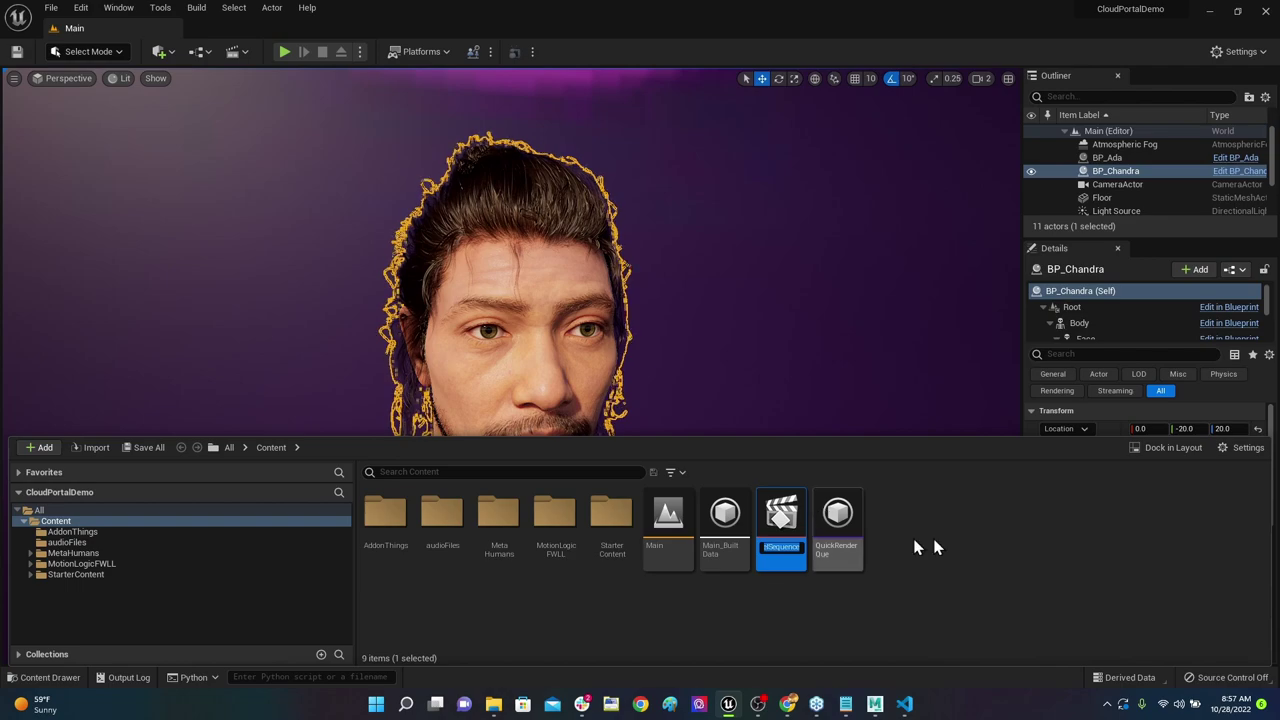
# Step: Open the new level sequence in Sequencer and add the BP_Chandra MetaHuman to it as a track
pyautogui.doubleClick(784, 528)
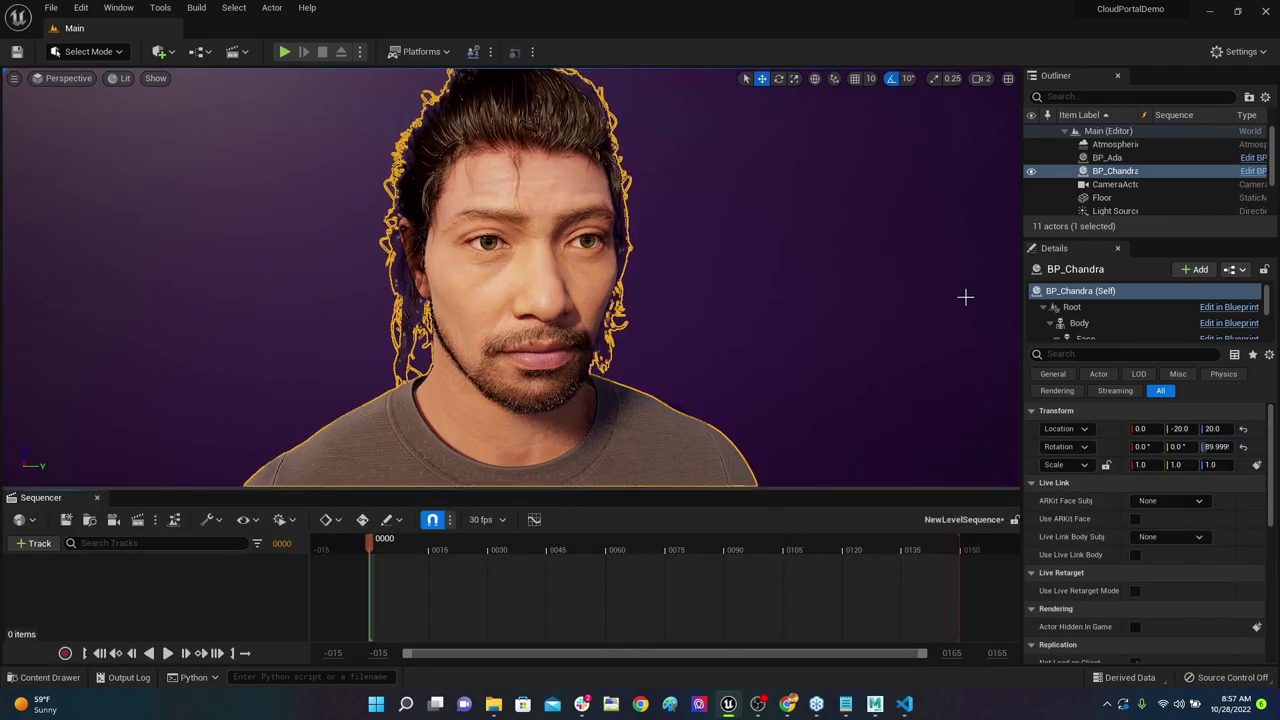
pyautogui.moveTo(1130, 173); pyautogui.dragTo(461, 452)
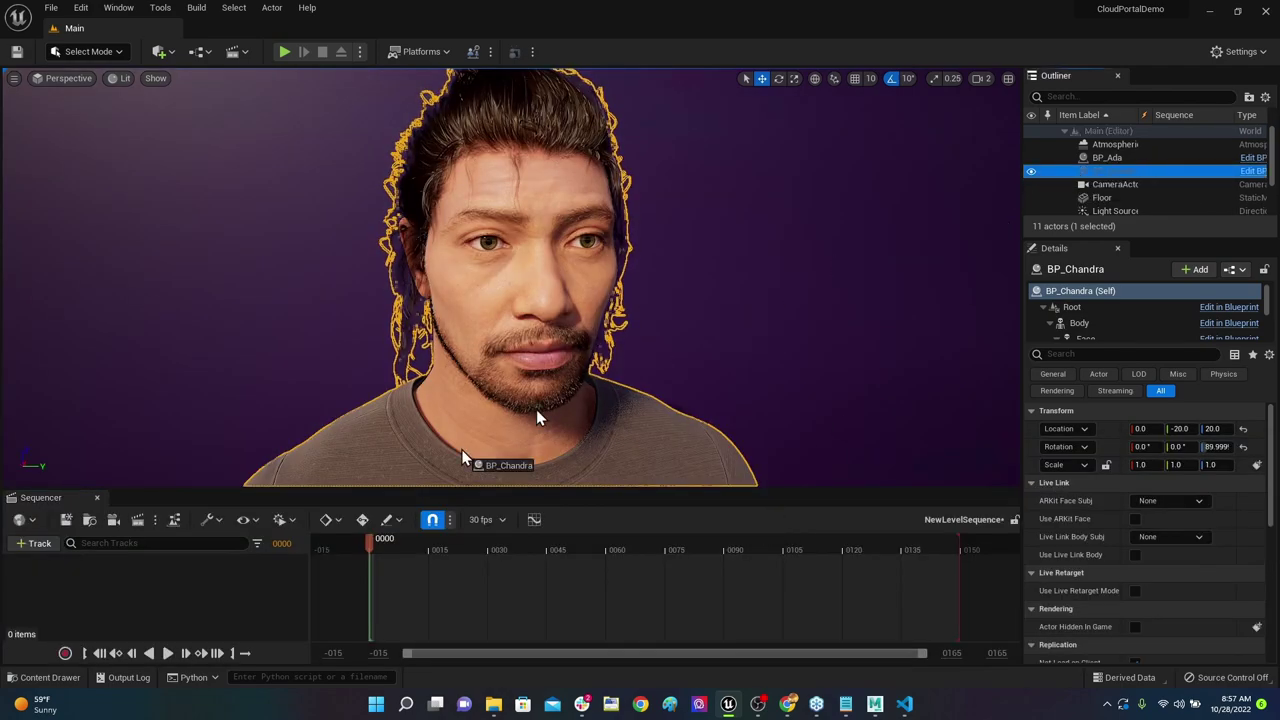
pyautogui.moveTo(191, 594); pyautogui.dragTo(240, 600)
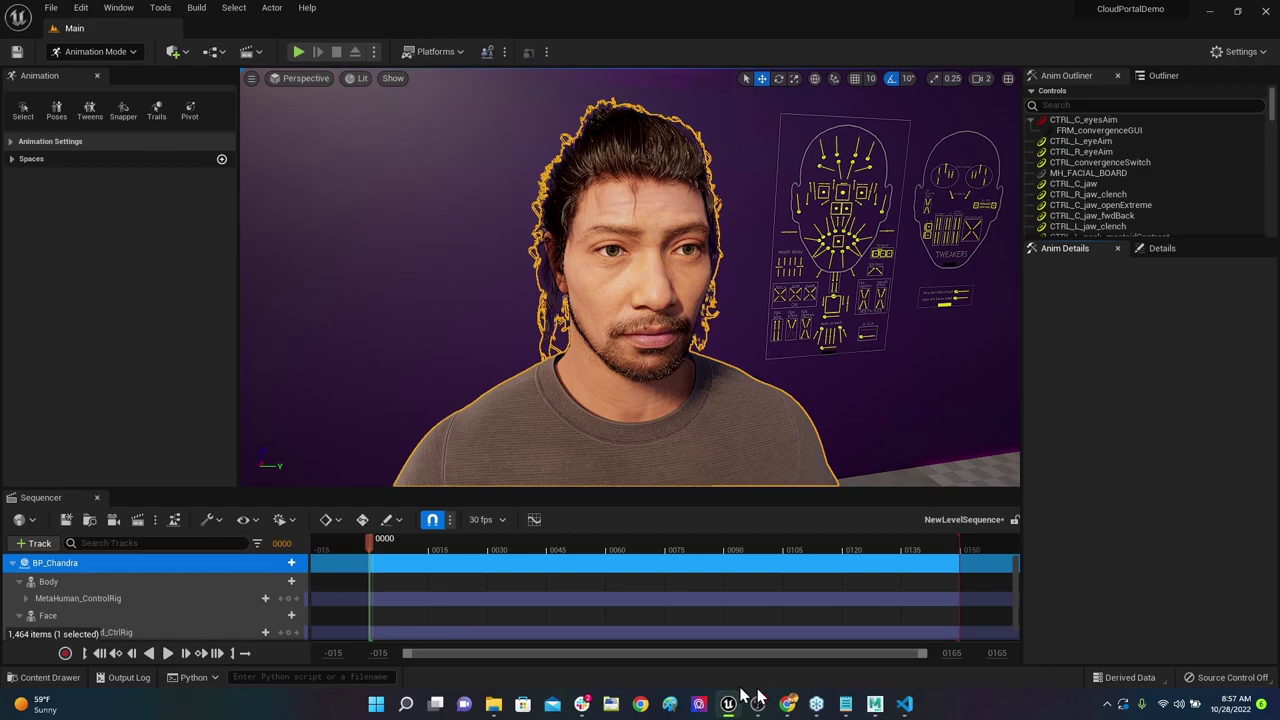
# Step: Copy the json_to_dcc.py command for 2022_EnterpriseDemo-data.json from the RunCharacterScript note in Notepad, then minimize the note
pyautogui.click(845, 704)
pyautogui.click(709, 277)
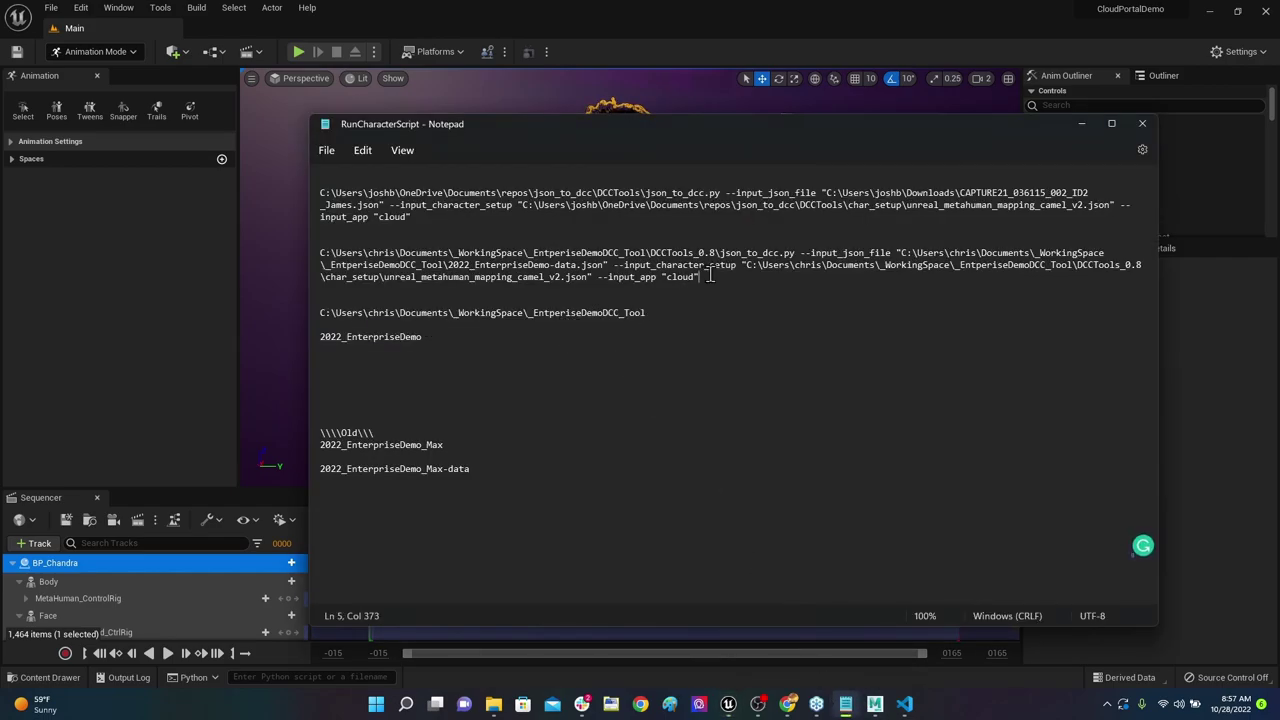
pyautogui.moveTo(716, 277); pyautogui.dragTo(294, 252)
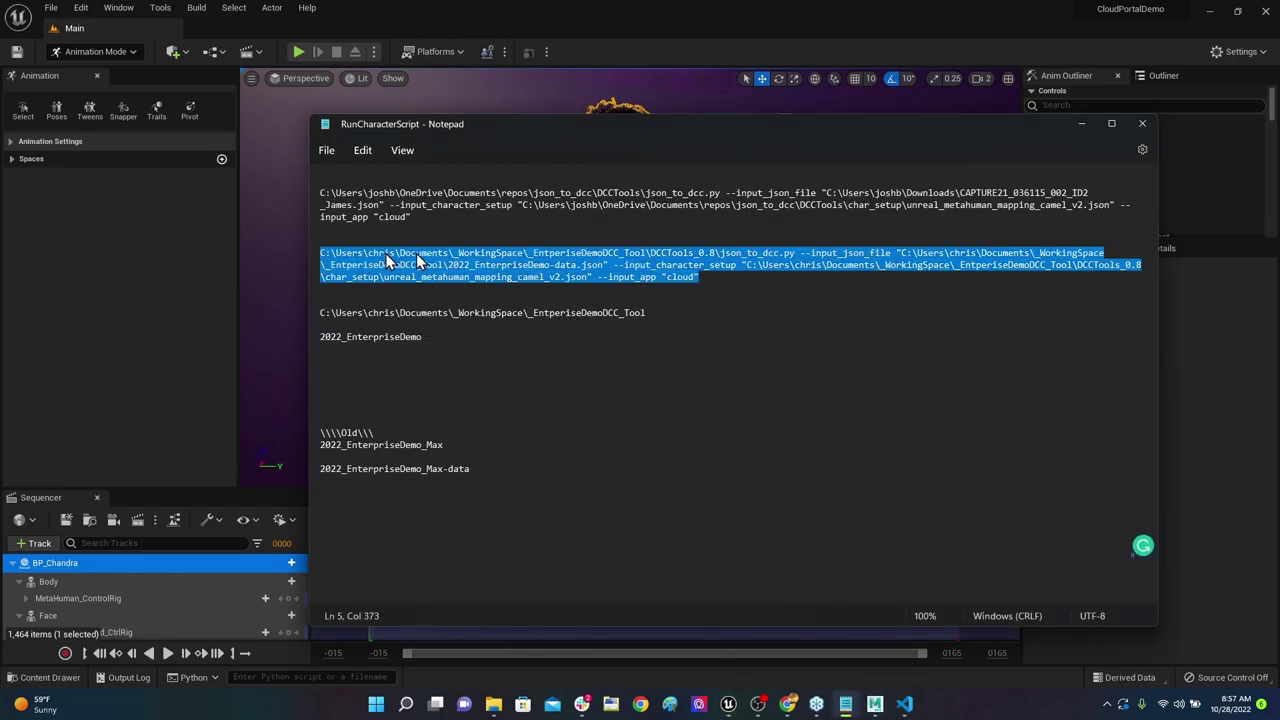
pyautogui.click(1081, 125)
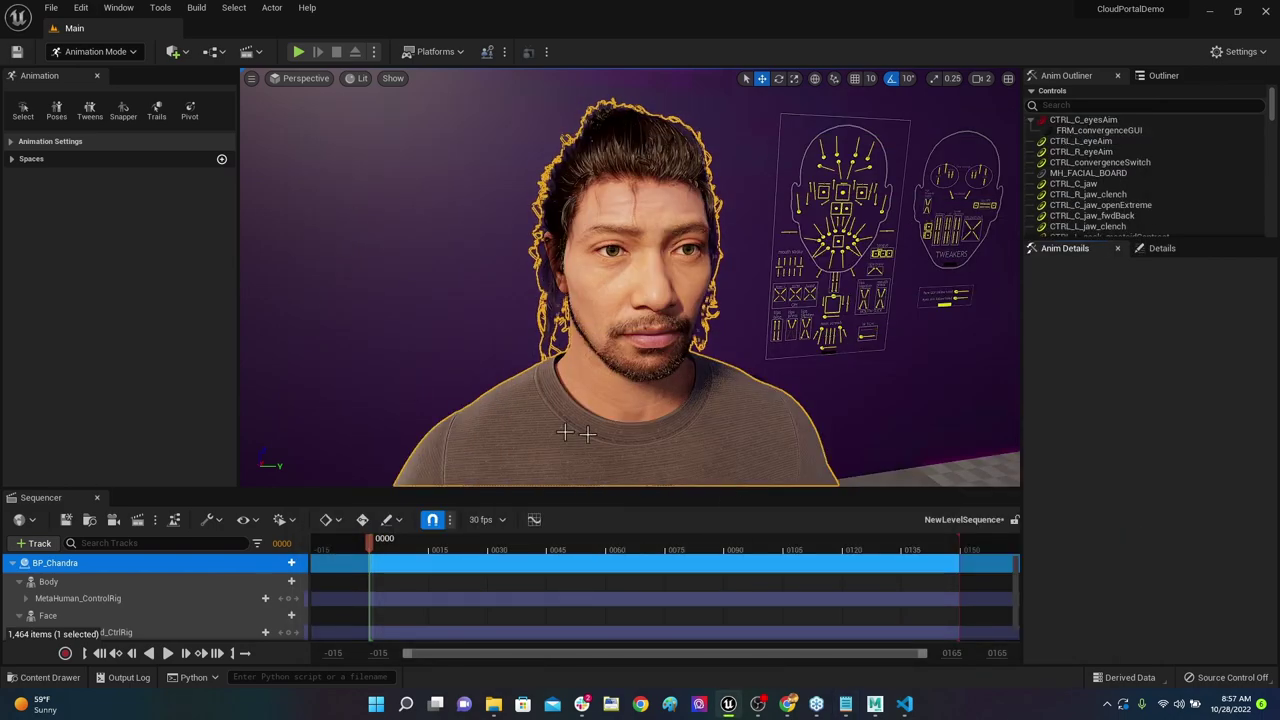
# Step: Try to run the copied json_to_dcc.py command in Unreal Editor's Python console
pyautogui.click(263, 676)
pyautogui.hotkey('ctrl', 'v')
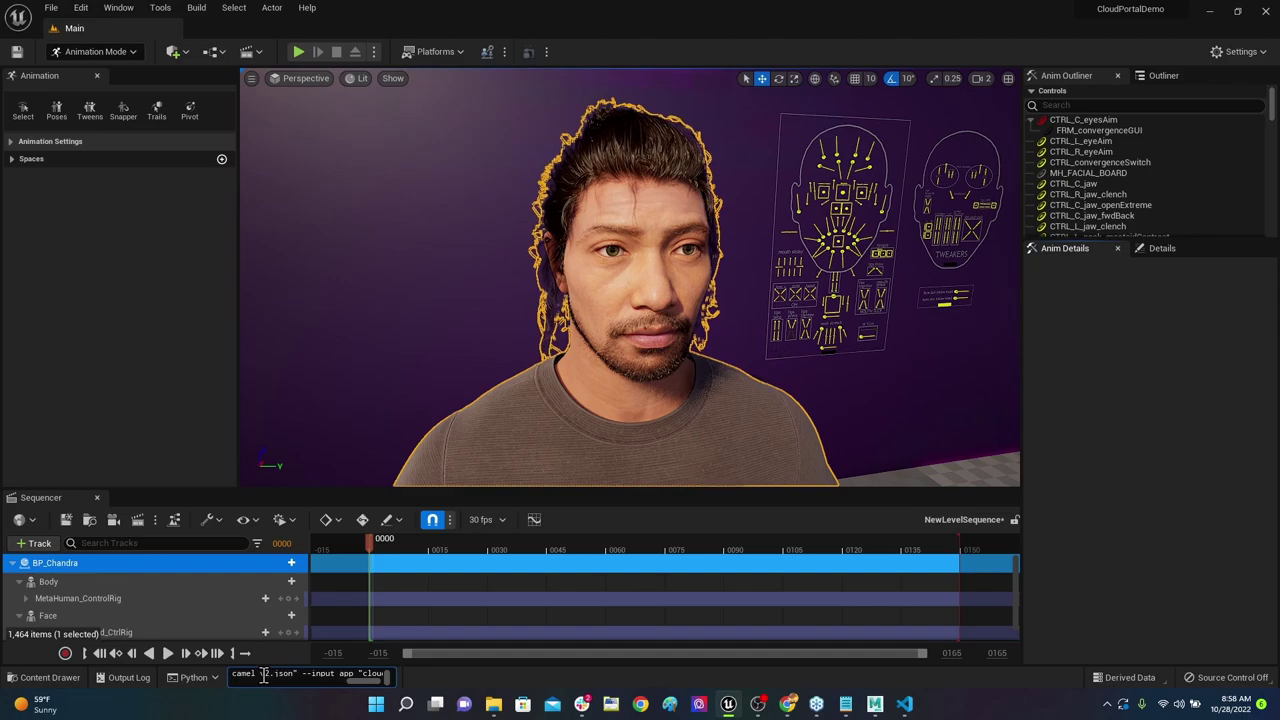
pyautogui.press('Return')
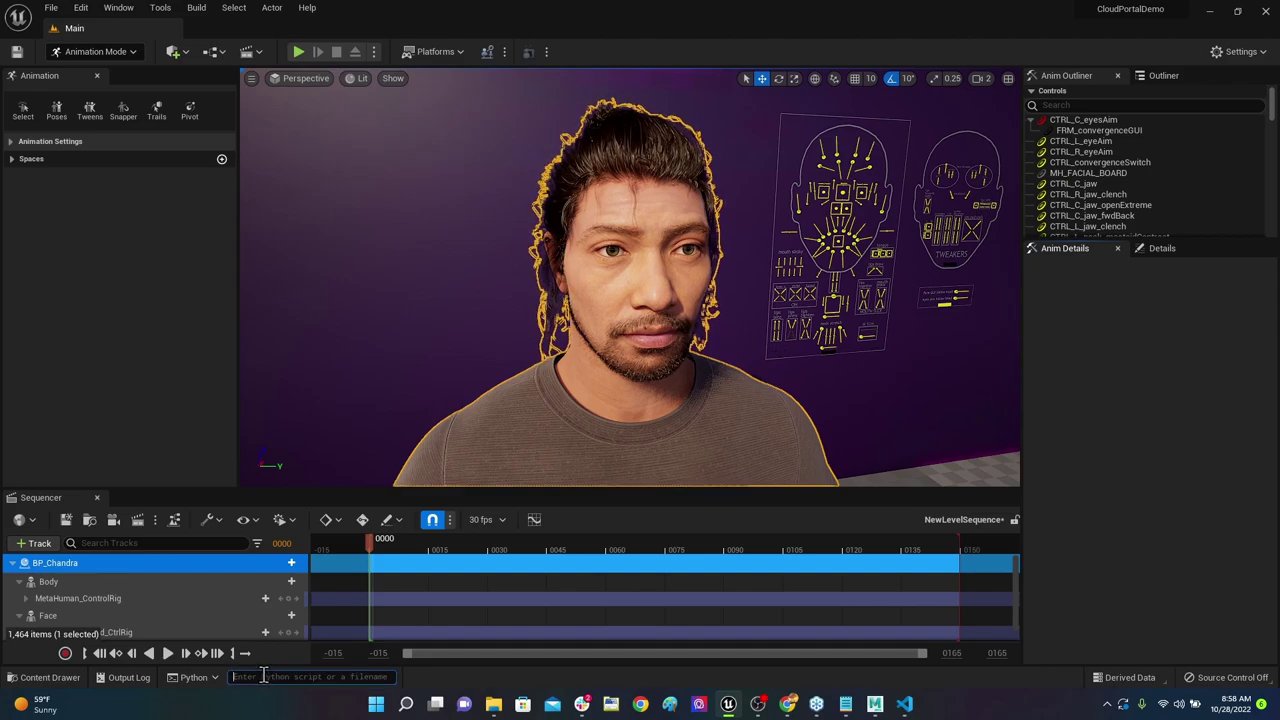
# Step: Enlarge the Sequencer area, open the Output Log and enlarge it to read the script's messages
pyautogui.click(418, 487)
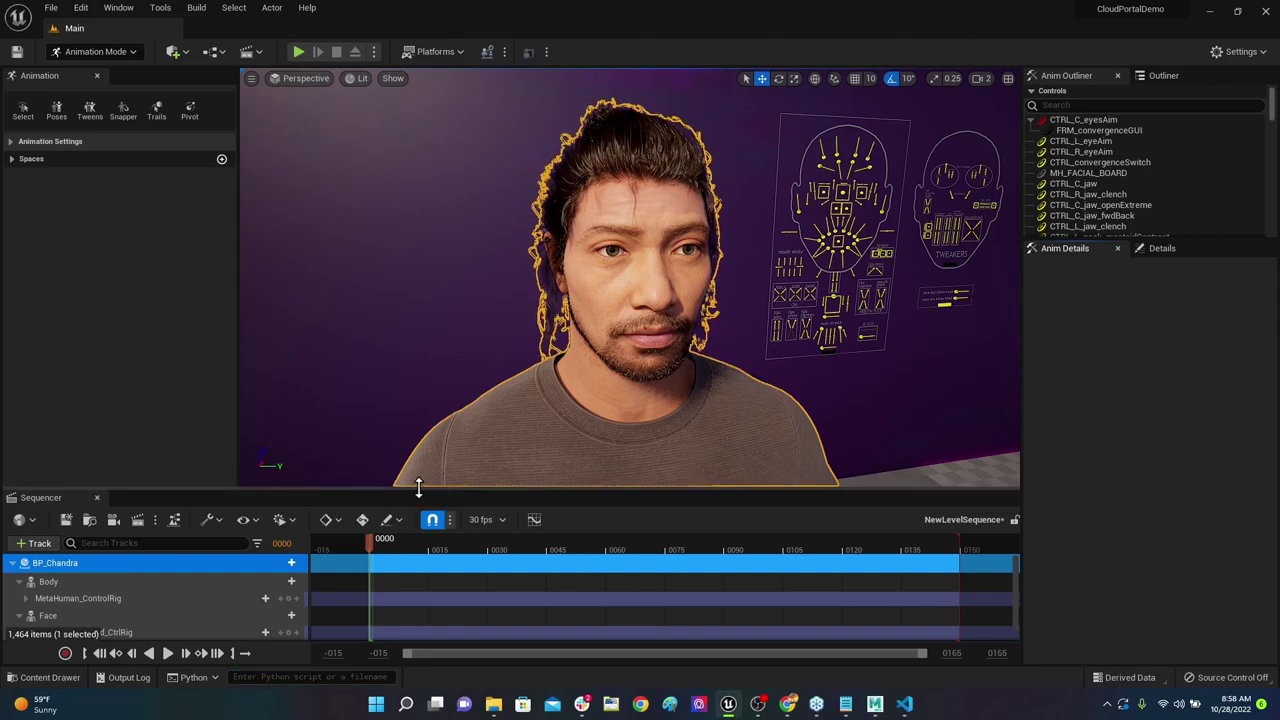
pyautogui.moveTo(418, 487); pyautogui.dragTo(418, 396)
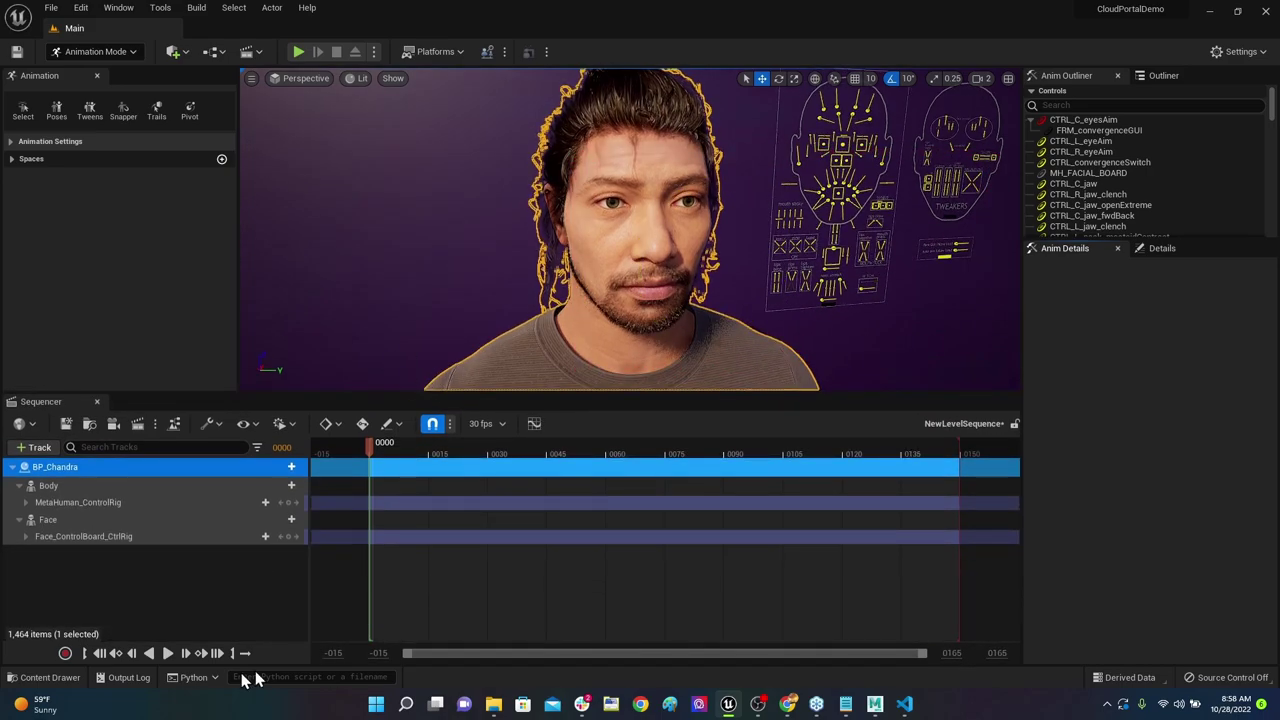
pyautogui.click(125, 677)
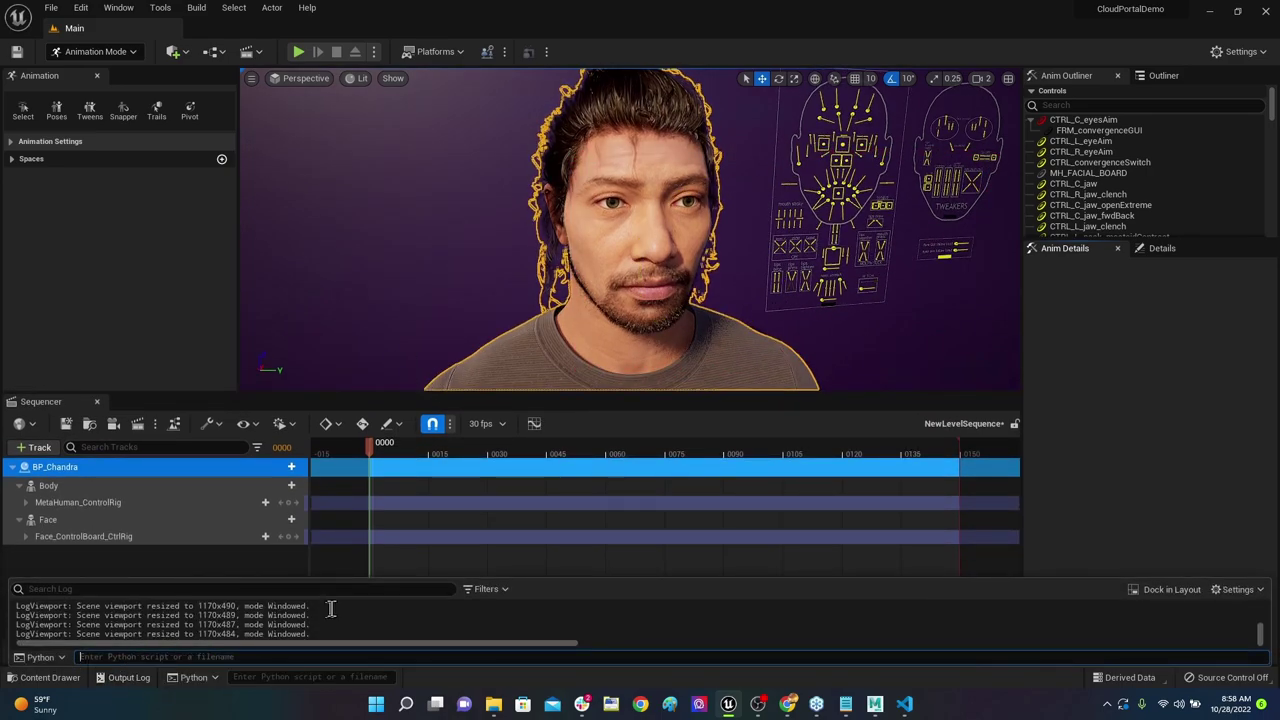
pyautogui.moveTo(361, 575); pyautogui.dragTo(362, 438)
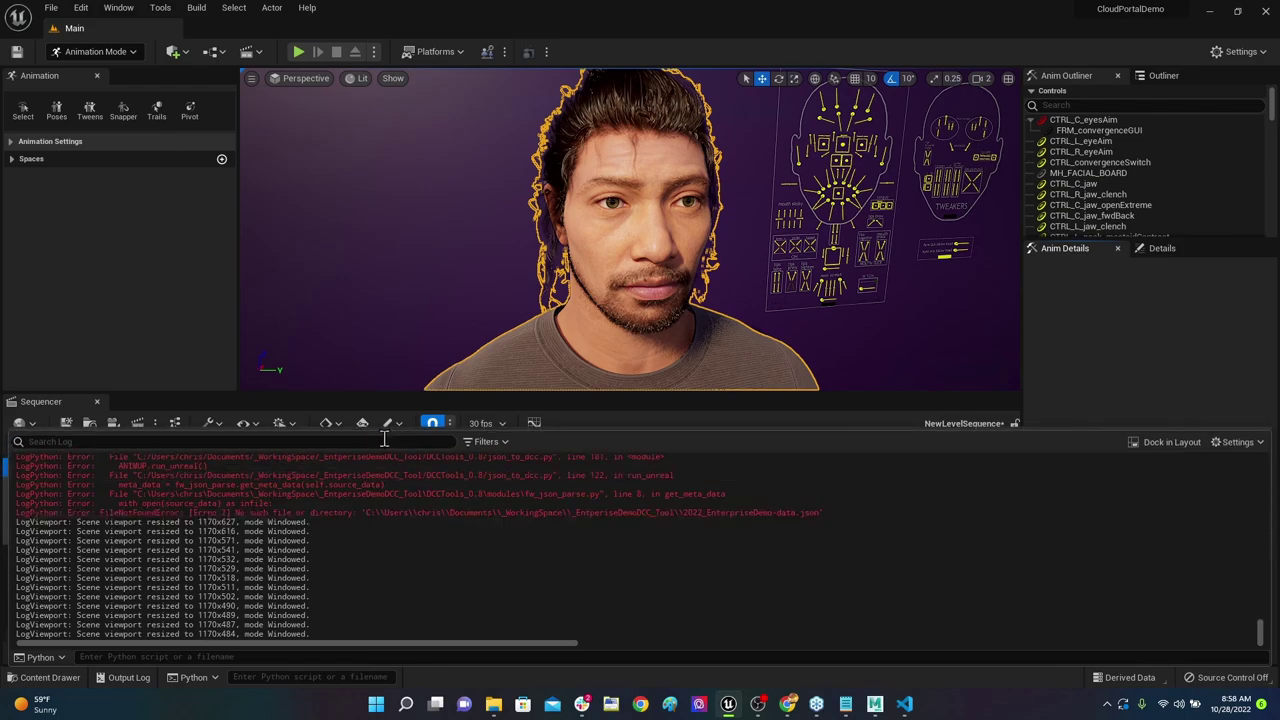
# Step: Try running the same json_to_dcc.py command again with the Output Log open
pyautogui.click(264, 677)
pyautogui.hotkey('ctrl', 'v')
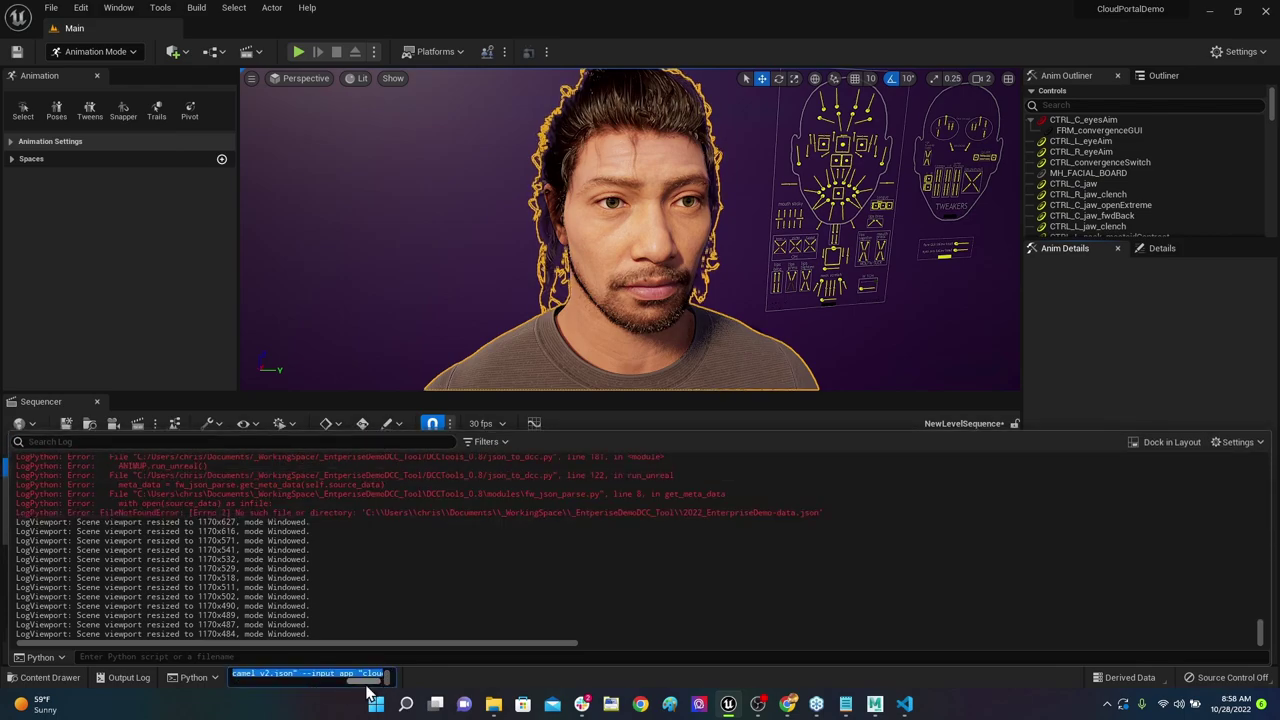
pyautogui.click(378, 672)
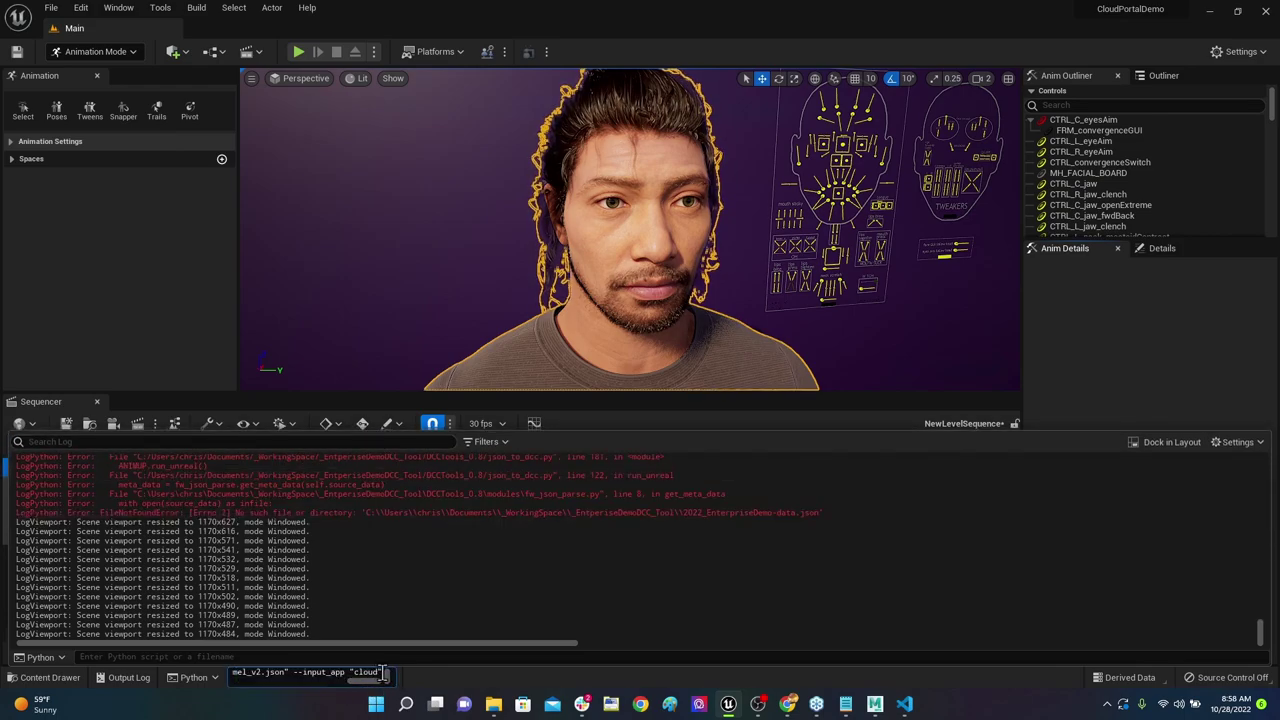
pyautogui.press('Return')
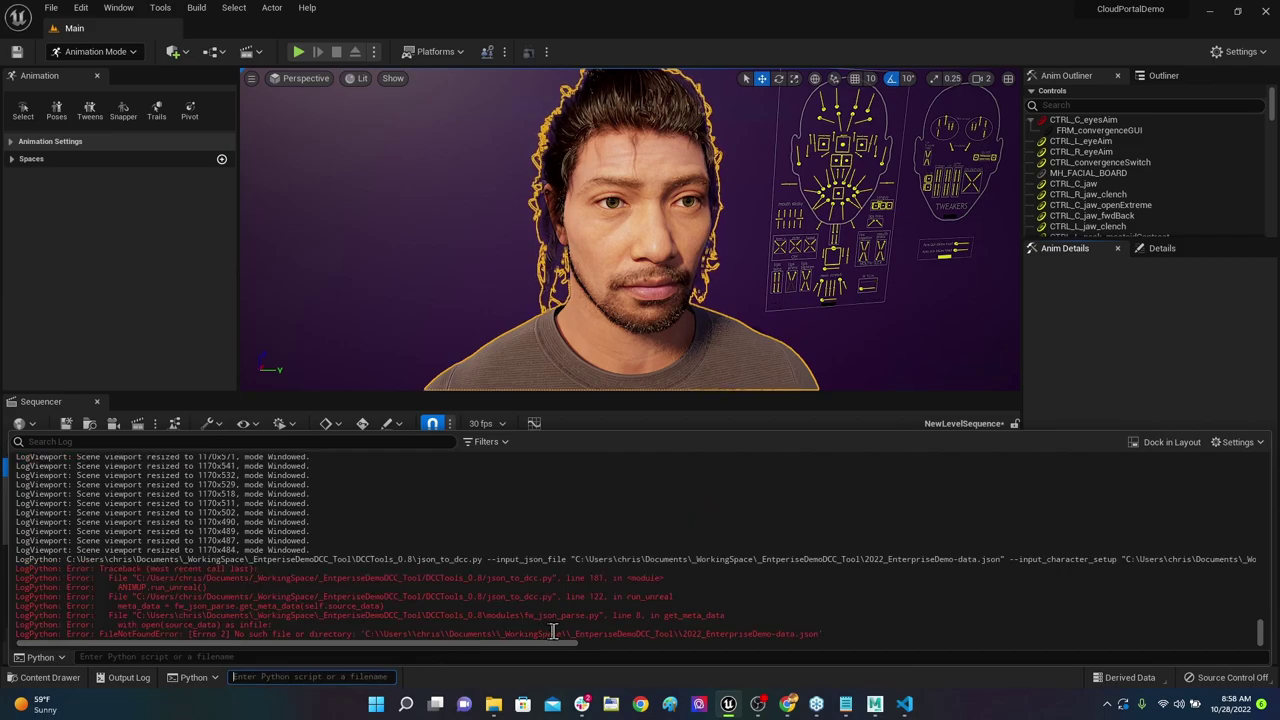
# Step: Examine the file path in the Python error and check it against the 2022_EnterpriseDemo-data file name in the 2022_XDS_Demo folder
pyautogui.moveTo(632, 632); pyautogui.dragTo(713, 625)
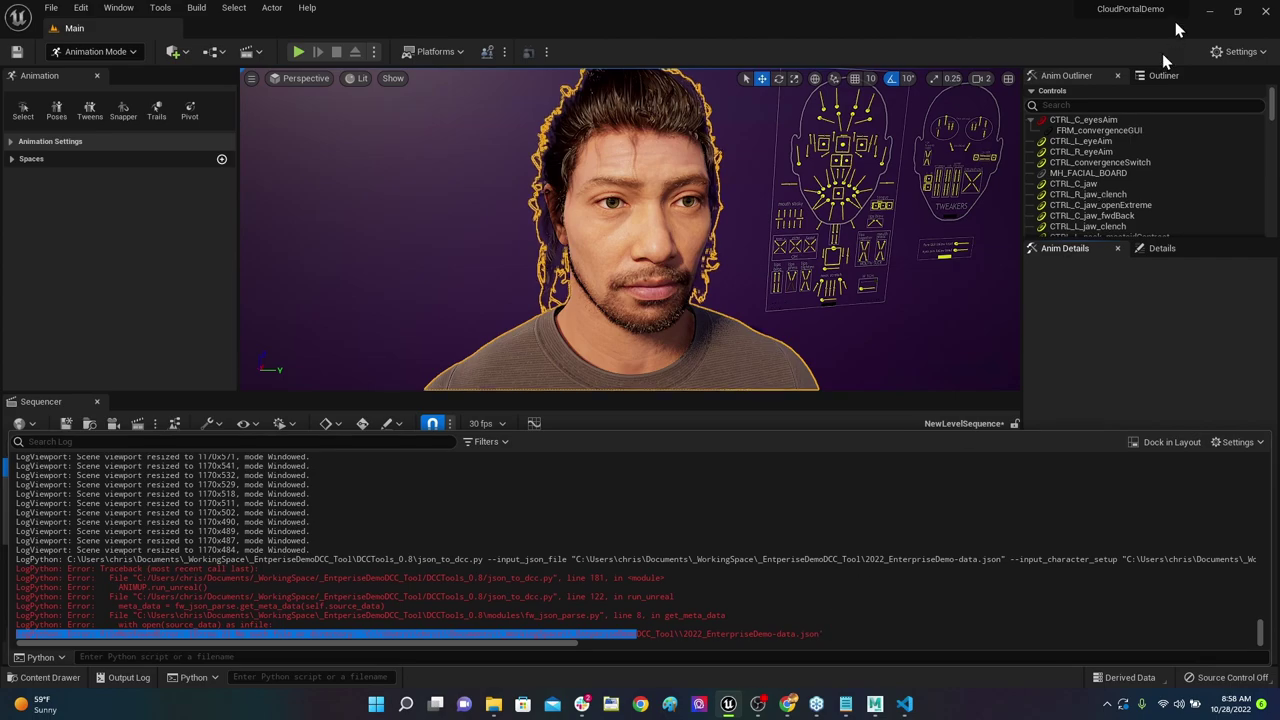
pyautogui.hotkey('alt', 'Tab')
pyautogui.hotkey('alt', 'Tab')
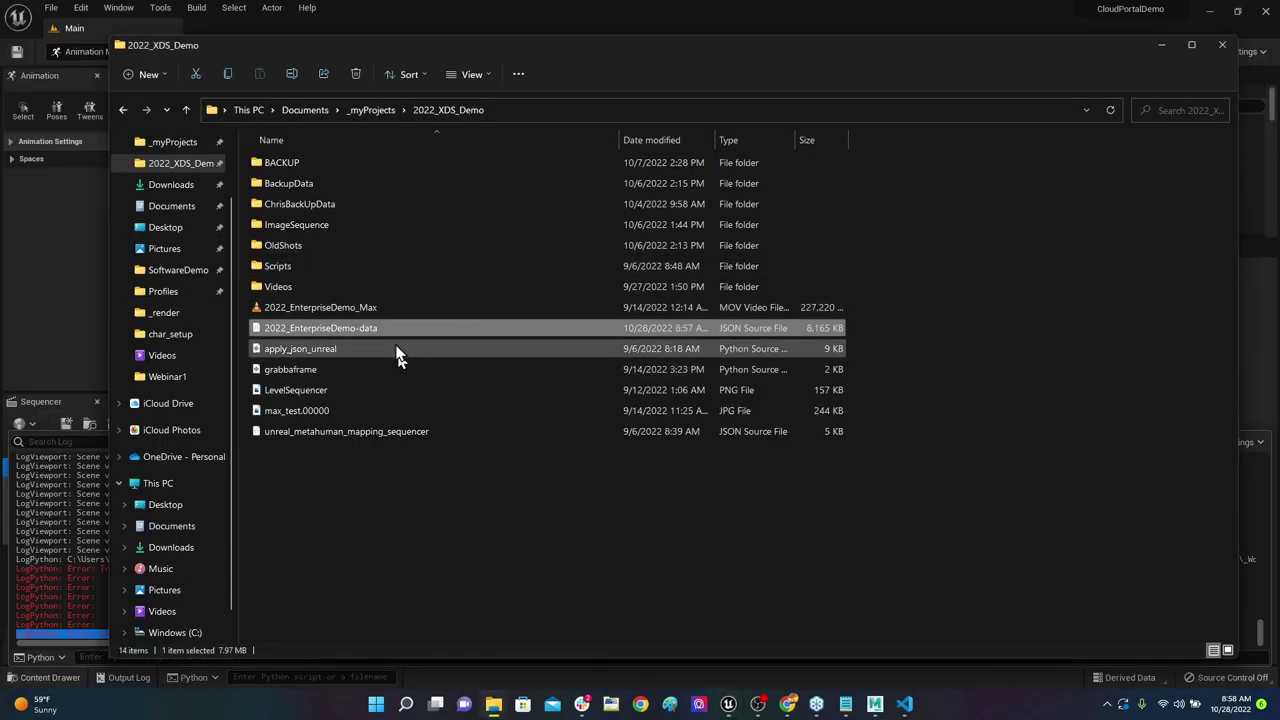
pyautogui.click(393, 328)
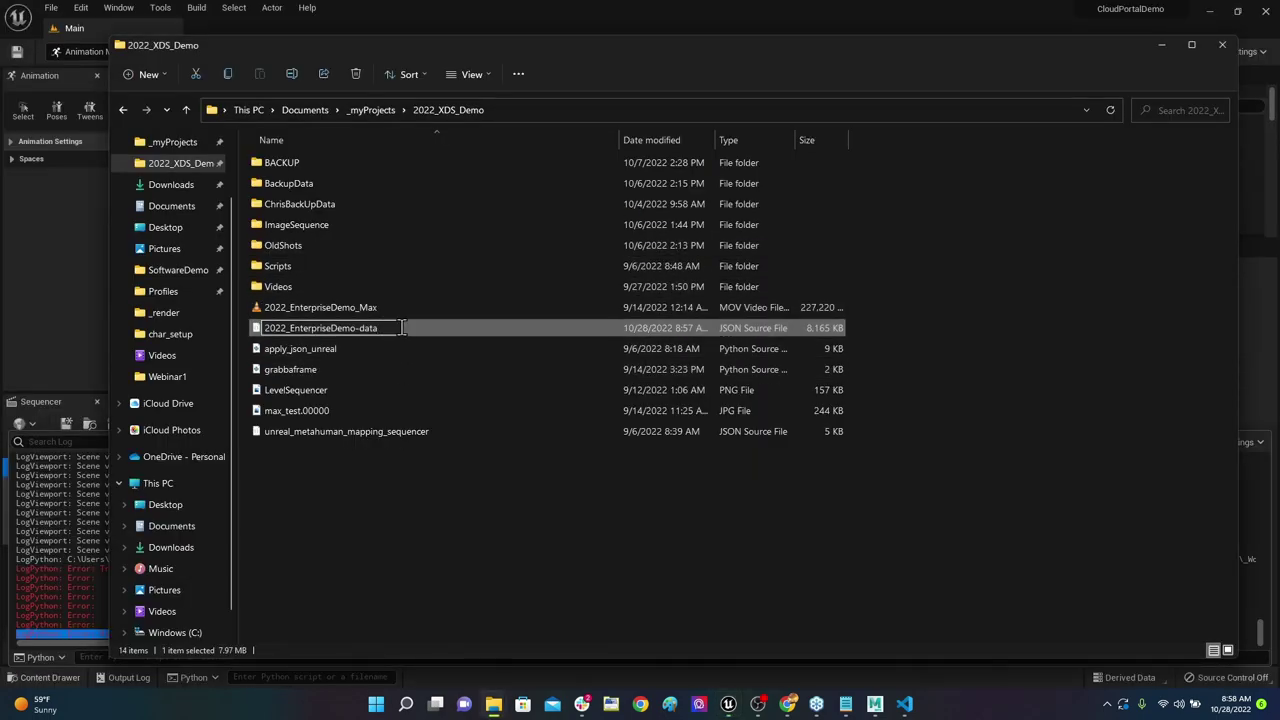
pyautogui.press('Escape')
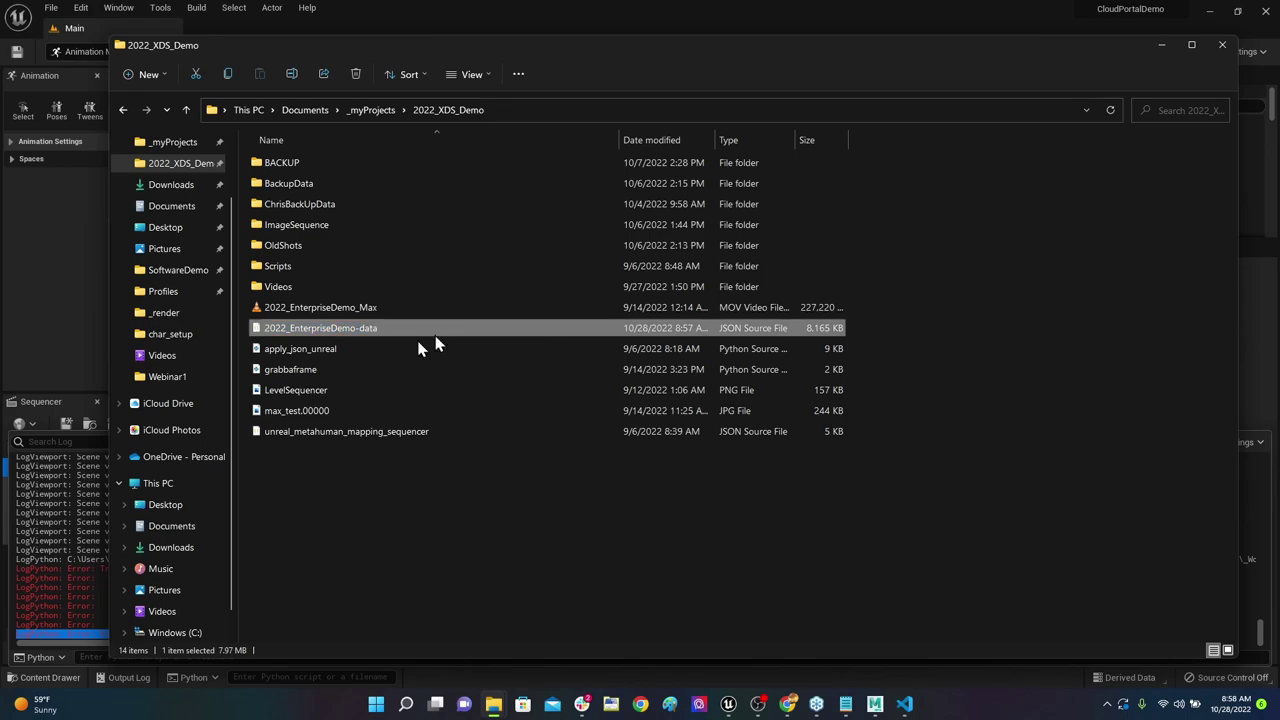
pyautogui.press('F2')
pyautogui.click(391, 489)
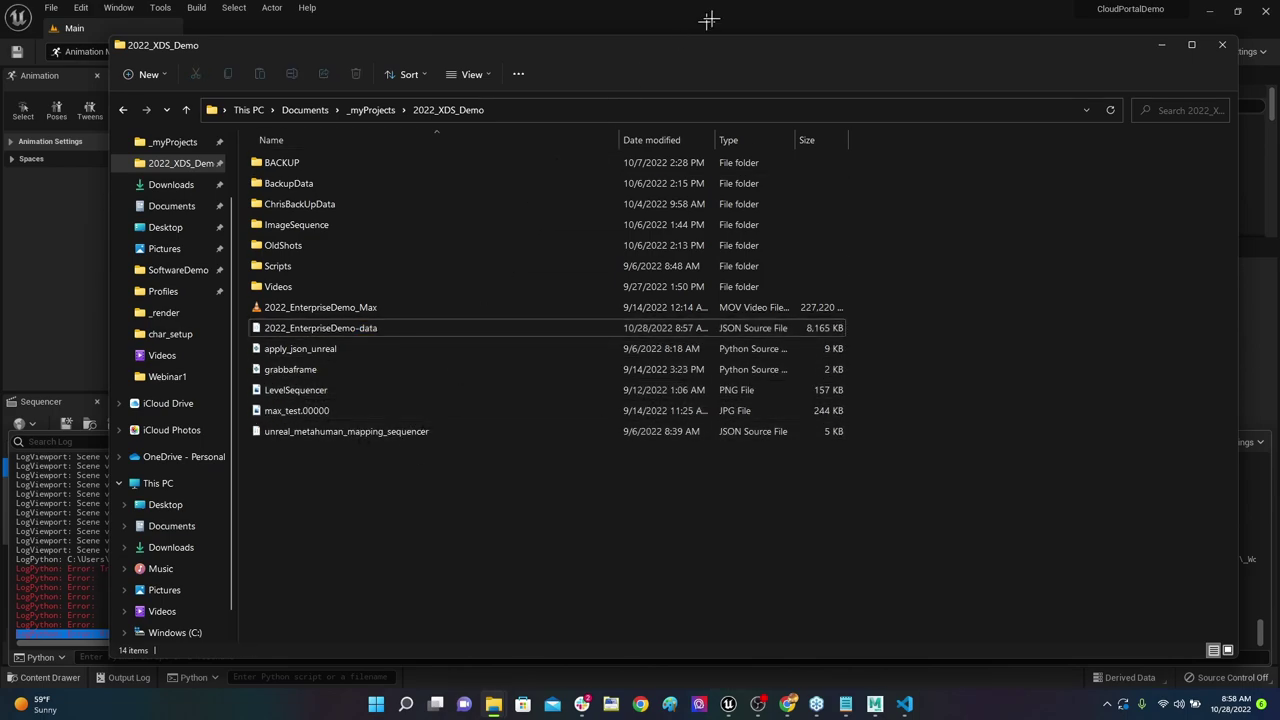
# Step: Locate the 2022_EnterpriseDemo-data JSON file in the _EntperiseDemoDCC_Tool folder that the script command points to
pyautogui.click(372, 336)
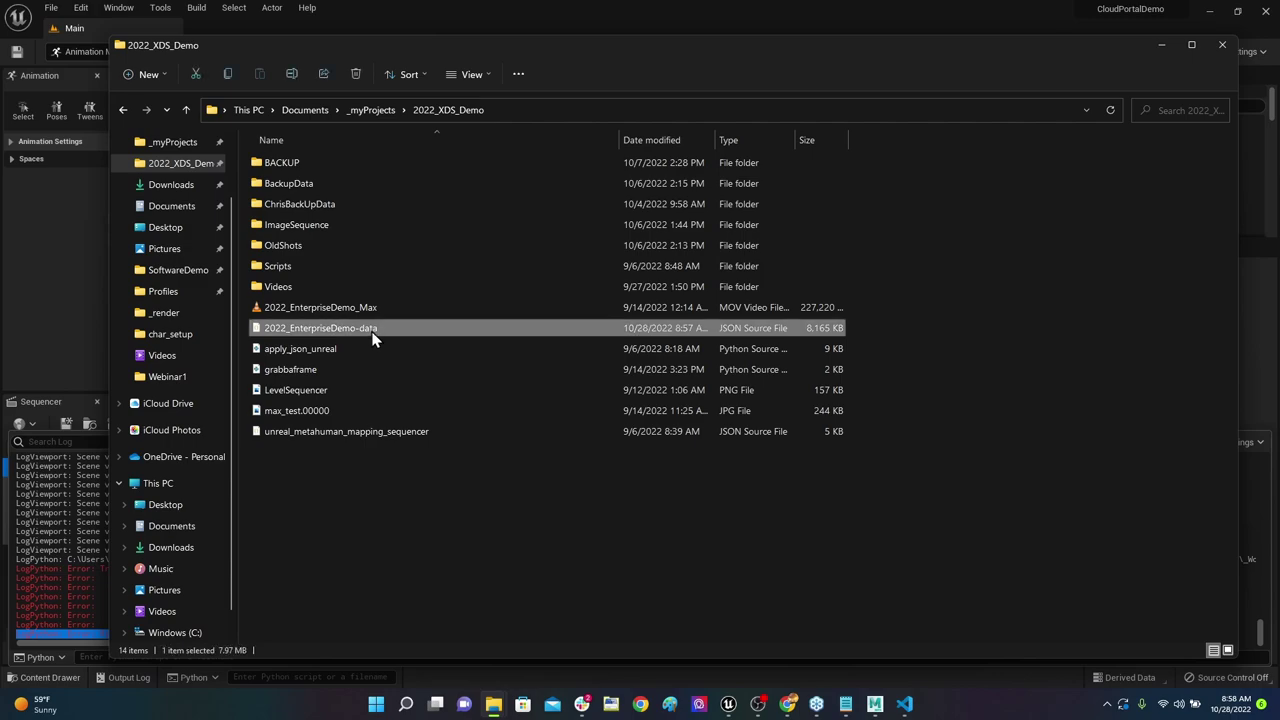
pyautogui.click(305, 110)
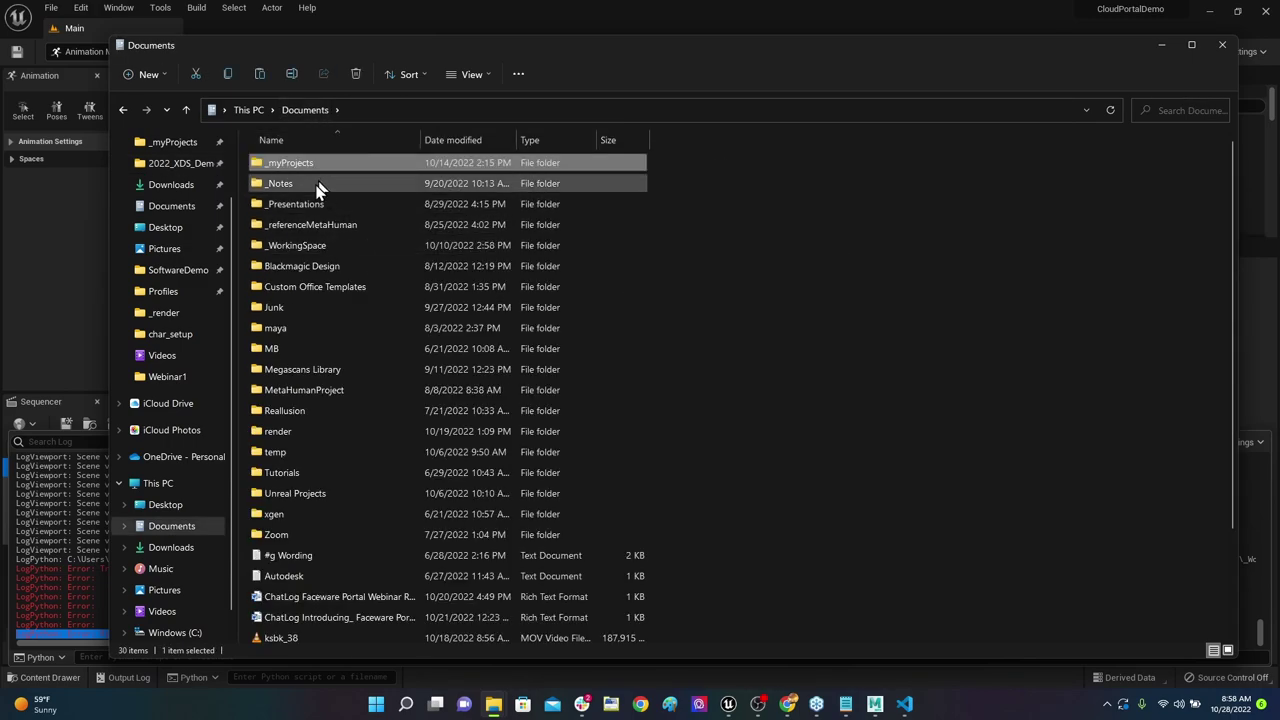
pyautogui.scroll(1, 180, 170)
pyautogui.click(187, 170)
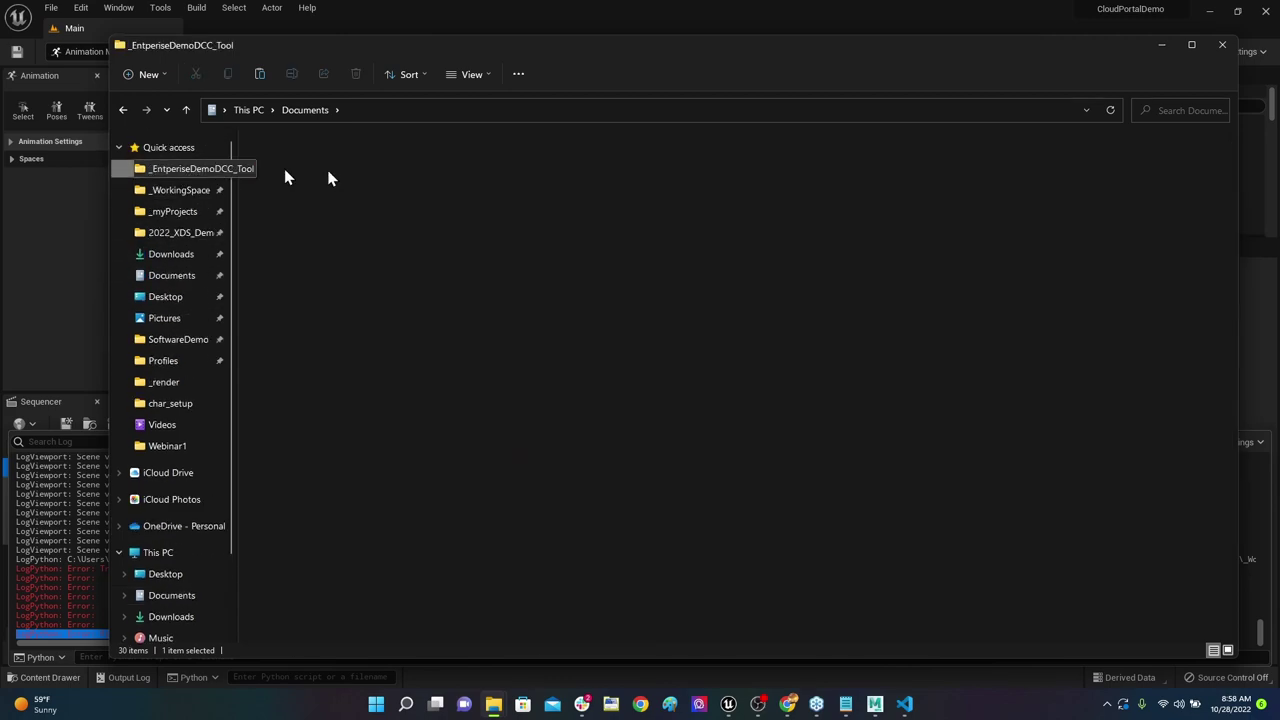
pyautogui.click(348, 366)
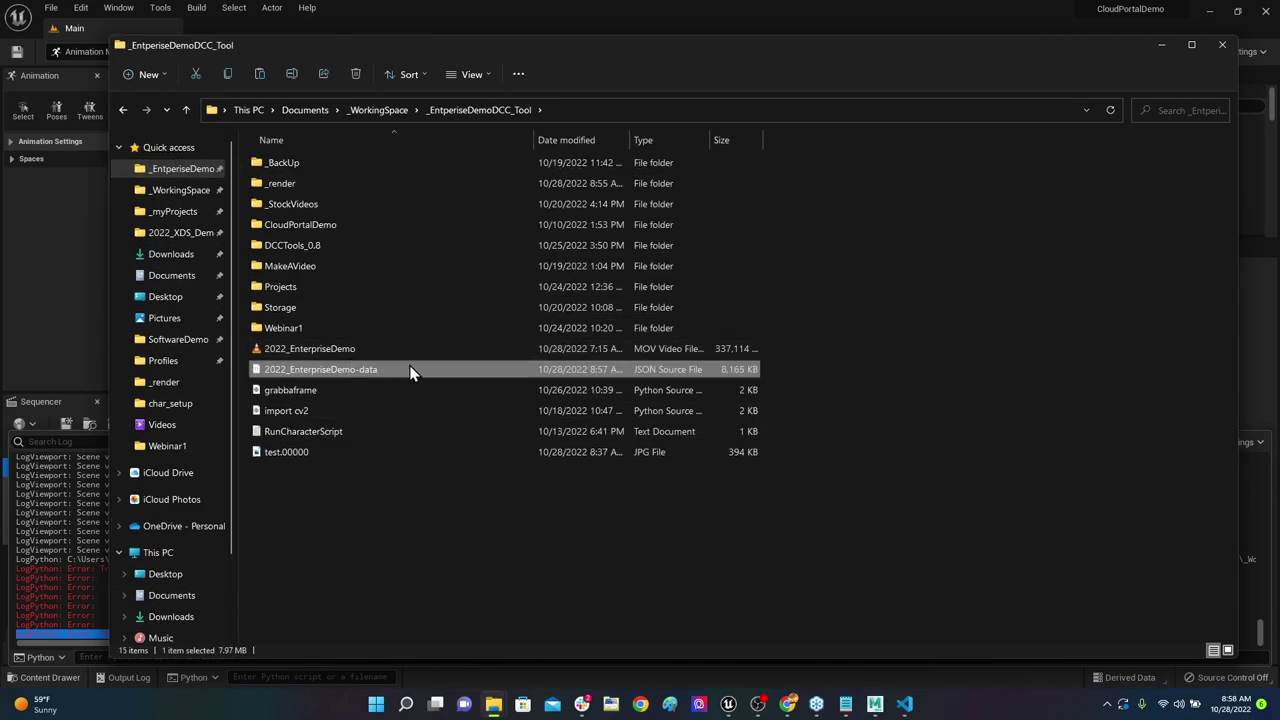
# Step: Copy 2022_EnterpriseDemo-data (8) from Downloads and delete the existing 2022_EnterpriseDemo-data file from the _EntperiseDemoDCC_Tool folder
pyautogui.click(190, 256)
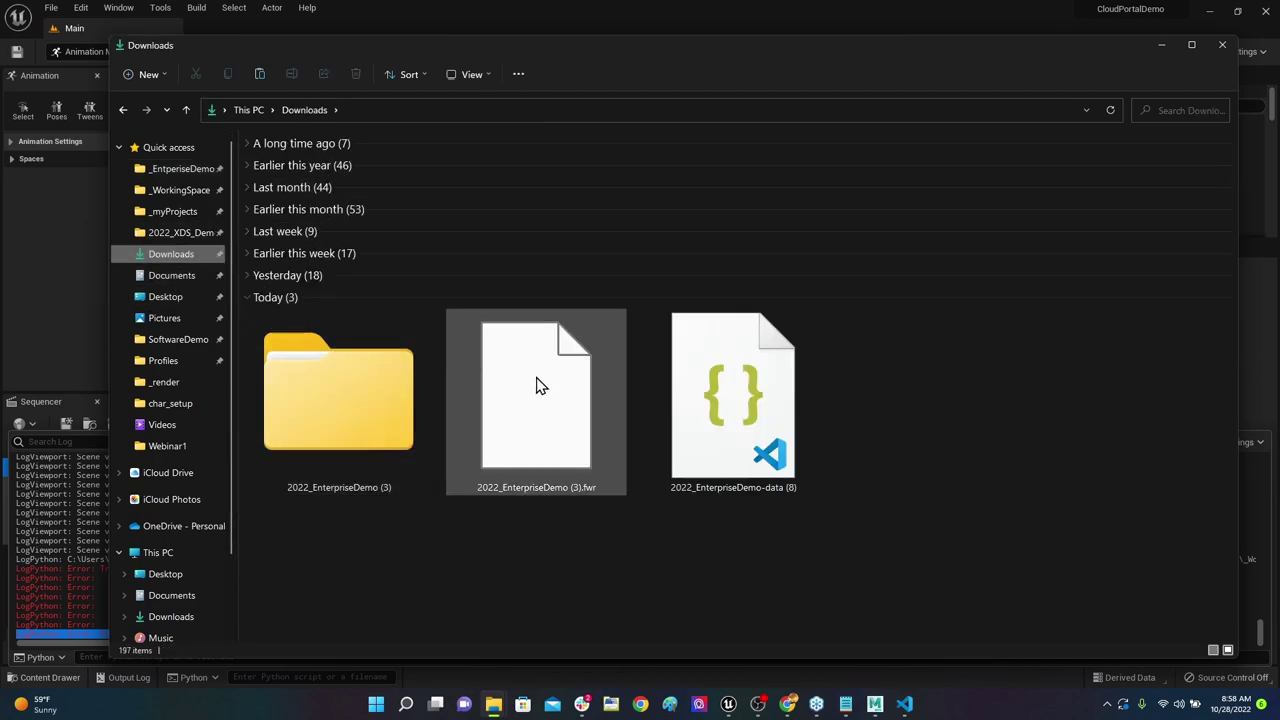
pyautogui.click(766, 377)
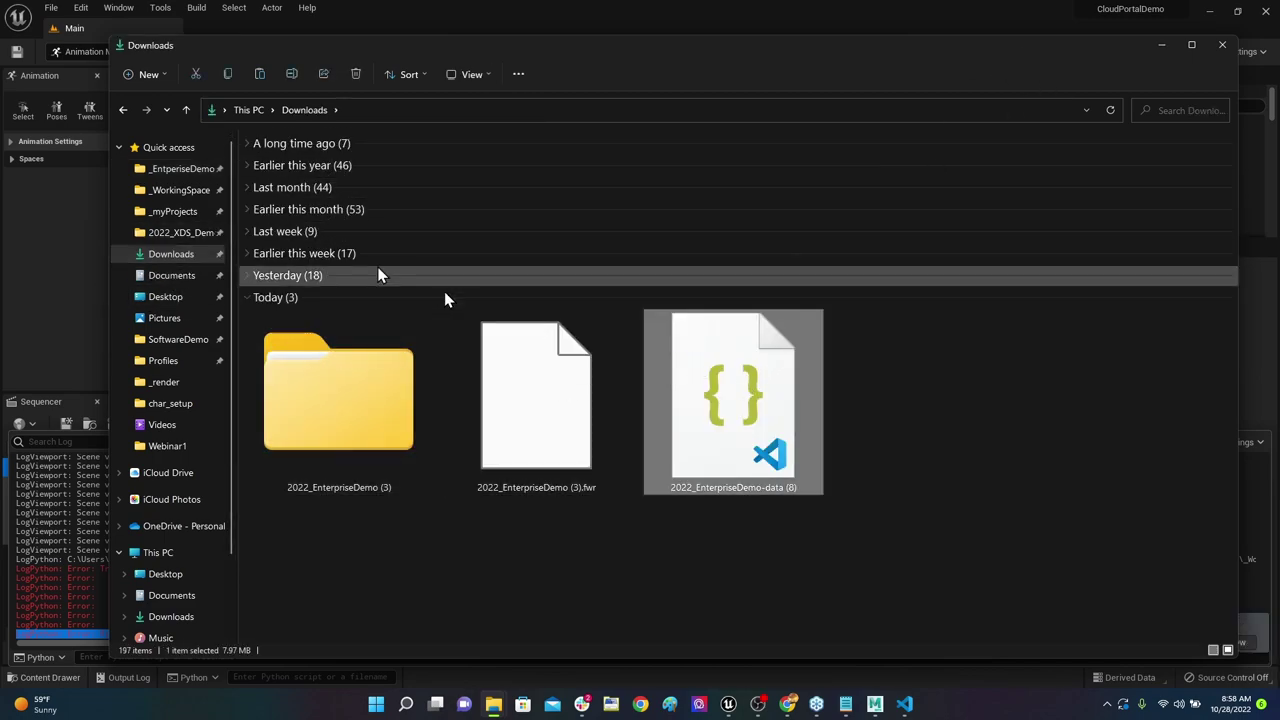
pyautogui.click(182, 168)
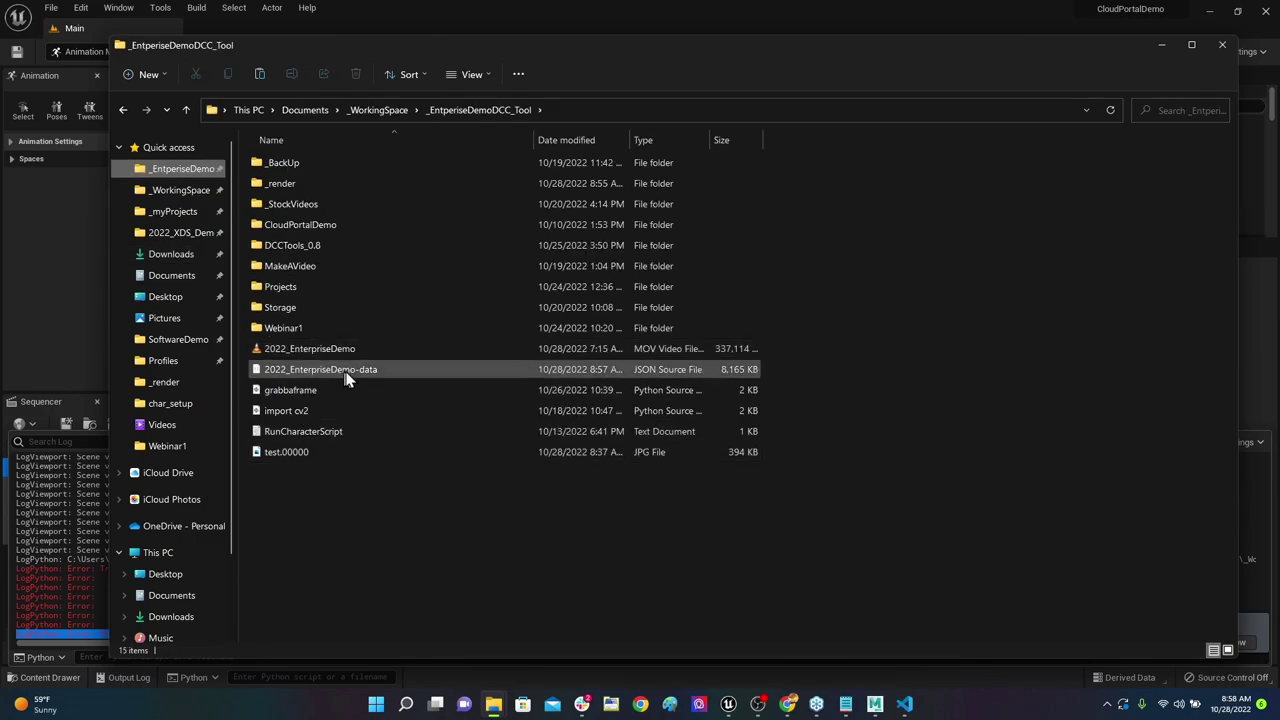
pyautogui.click(415, 370)
pyautogui.rightClick(412, 370)
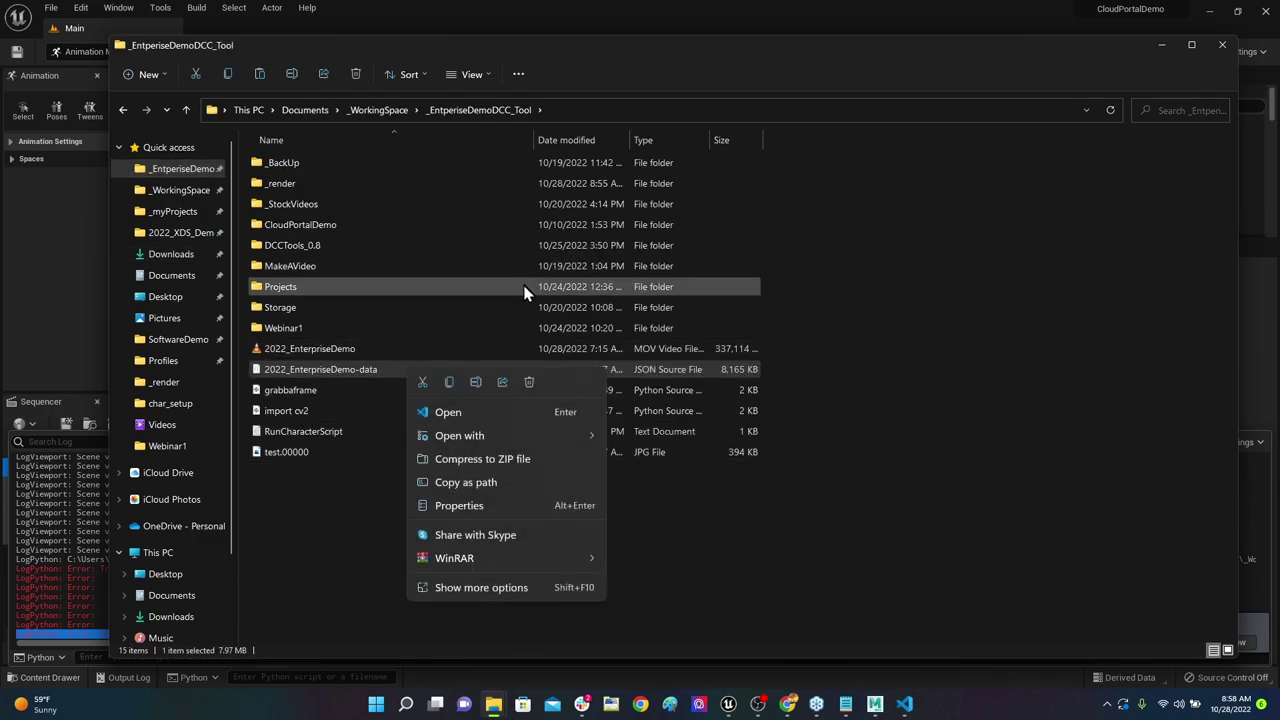
pyautogui.click(529, 382)
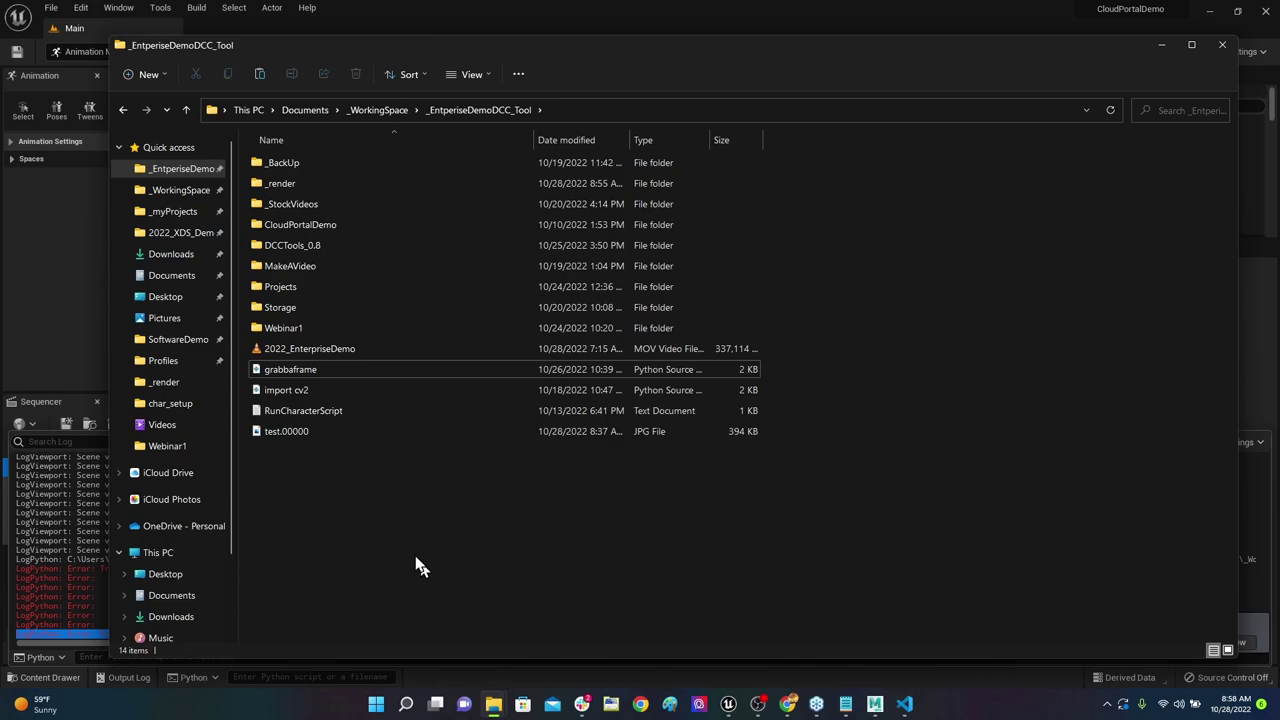
# Step: Paste the copied JSON into the _EntperiseDemoDCC_Tool folder, rename it 2022_EnterpriseDemo-data, and return to Unreal Editor
pyautogui.hotkey('ctrl', 'z')
pyautogui.press('F2')
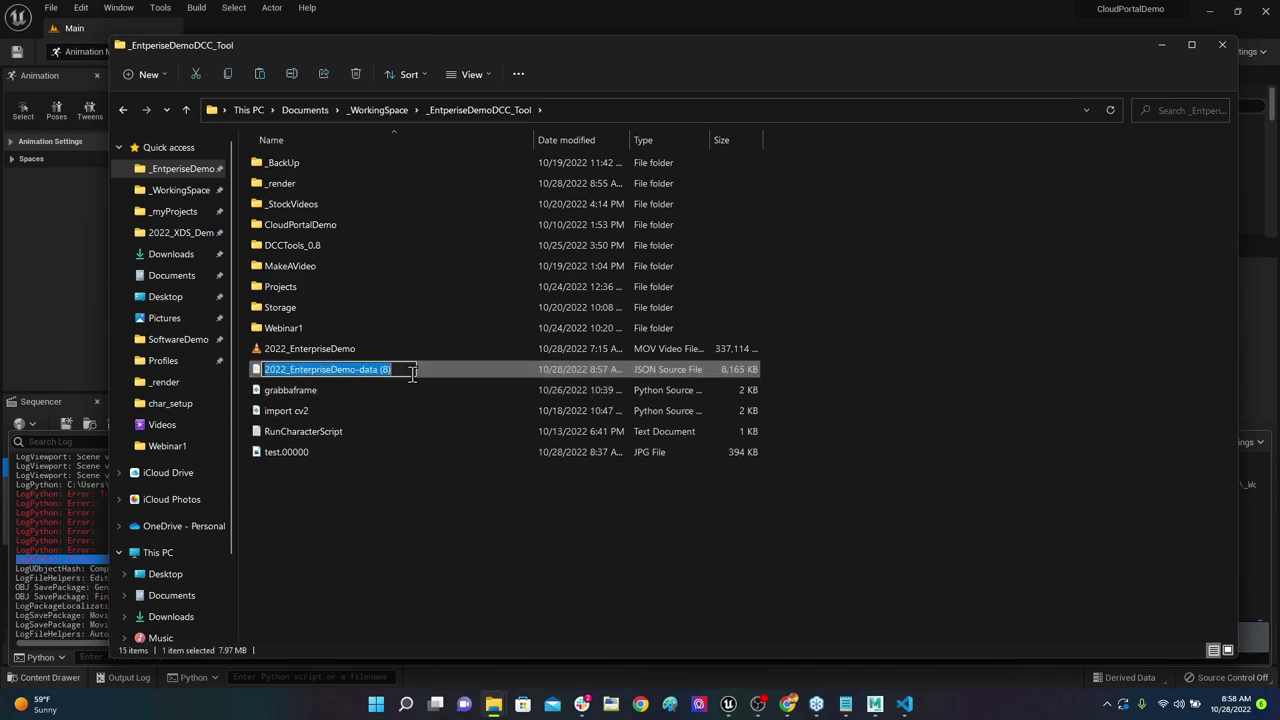
pyautogui.click(412, 372)
pyautogui.press('BackSpace')
pyautogui.press('BackSpace')
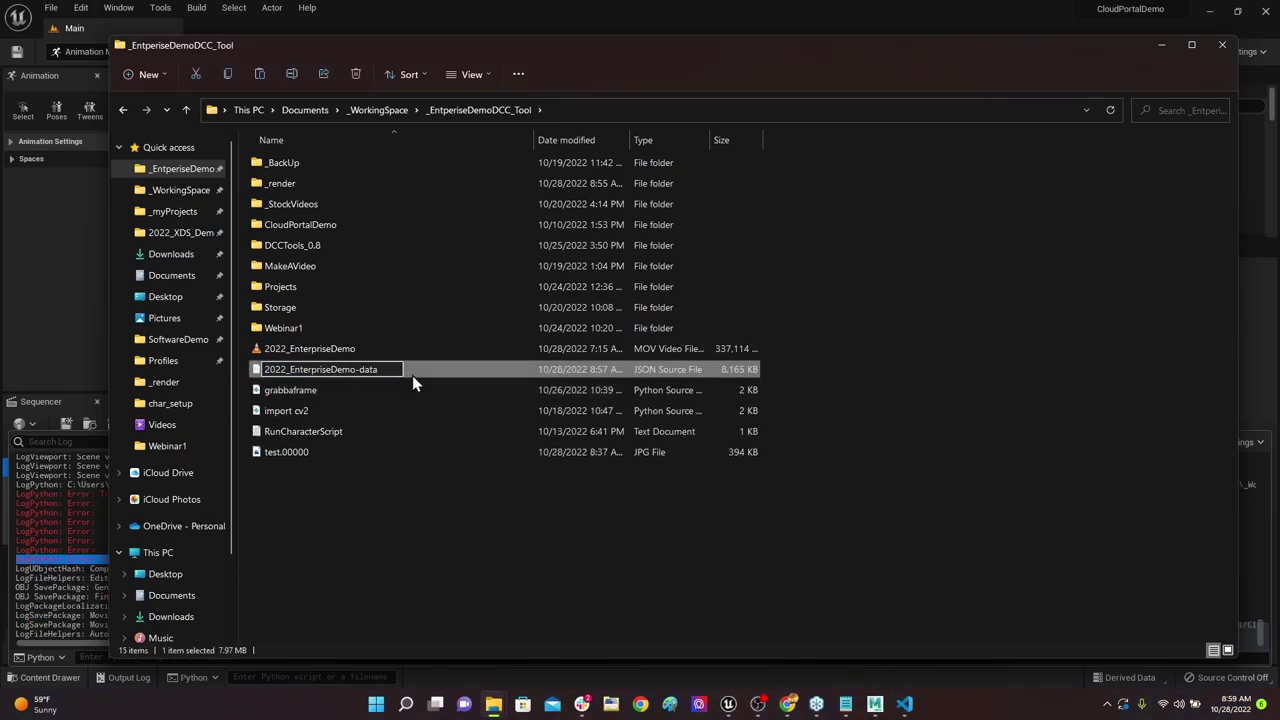
pyautogui.press('Return')
pyautogui.click(1161, 45)
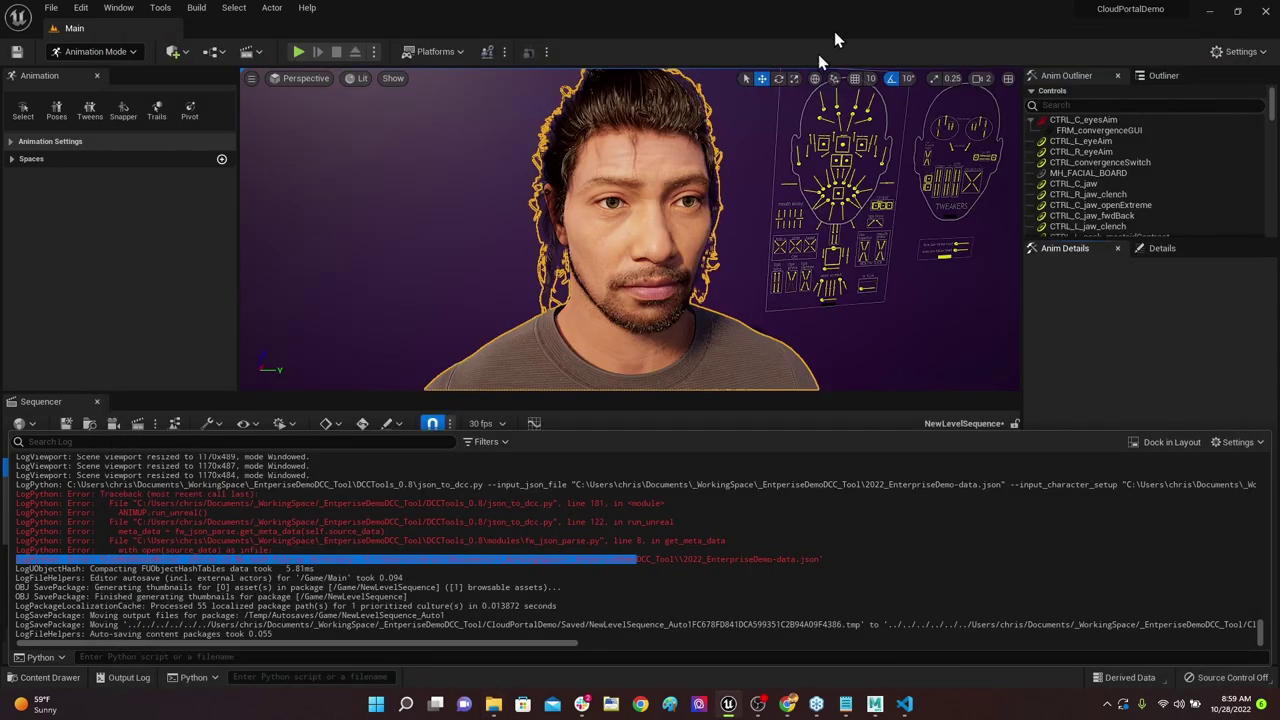
# Step: Copy the json_to_dcc.py command from the RunCharacterScript note and run it in Unreal Editor's Python console
pyautogui.click(270, 678)
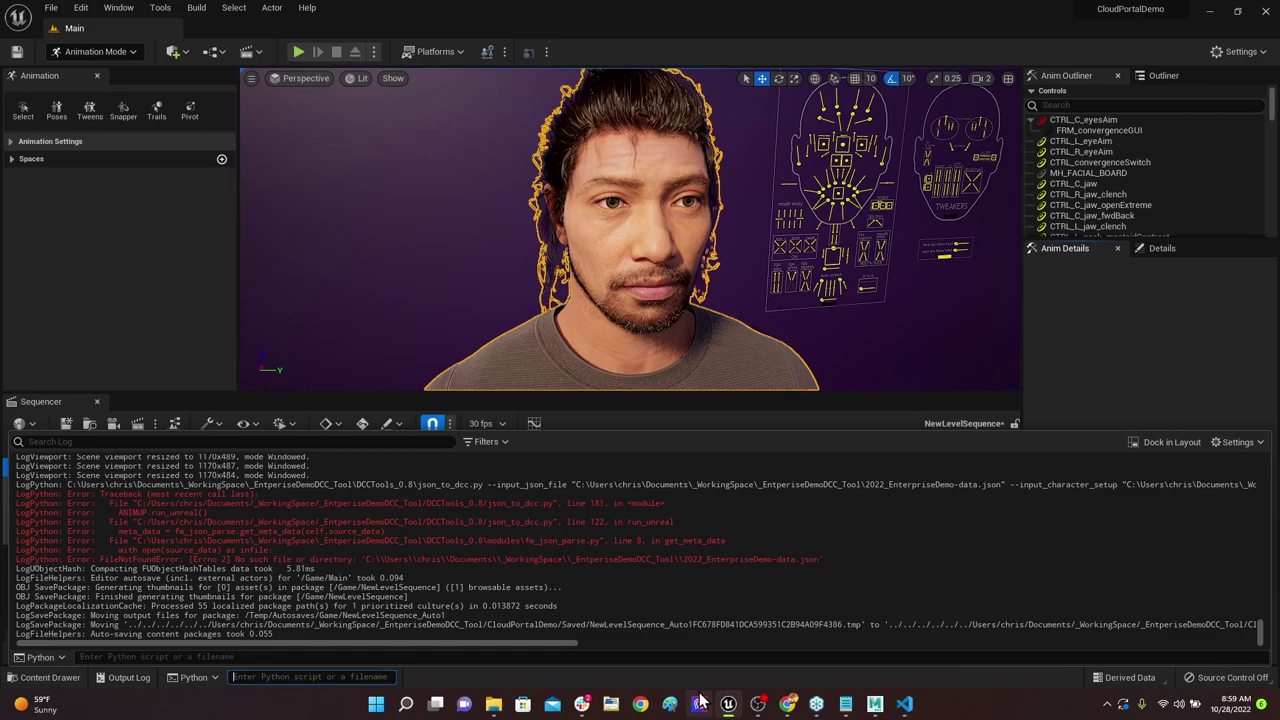
pyautogui.click(847, 705)
pyautogui.rightClick(519, 279)
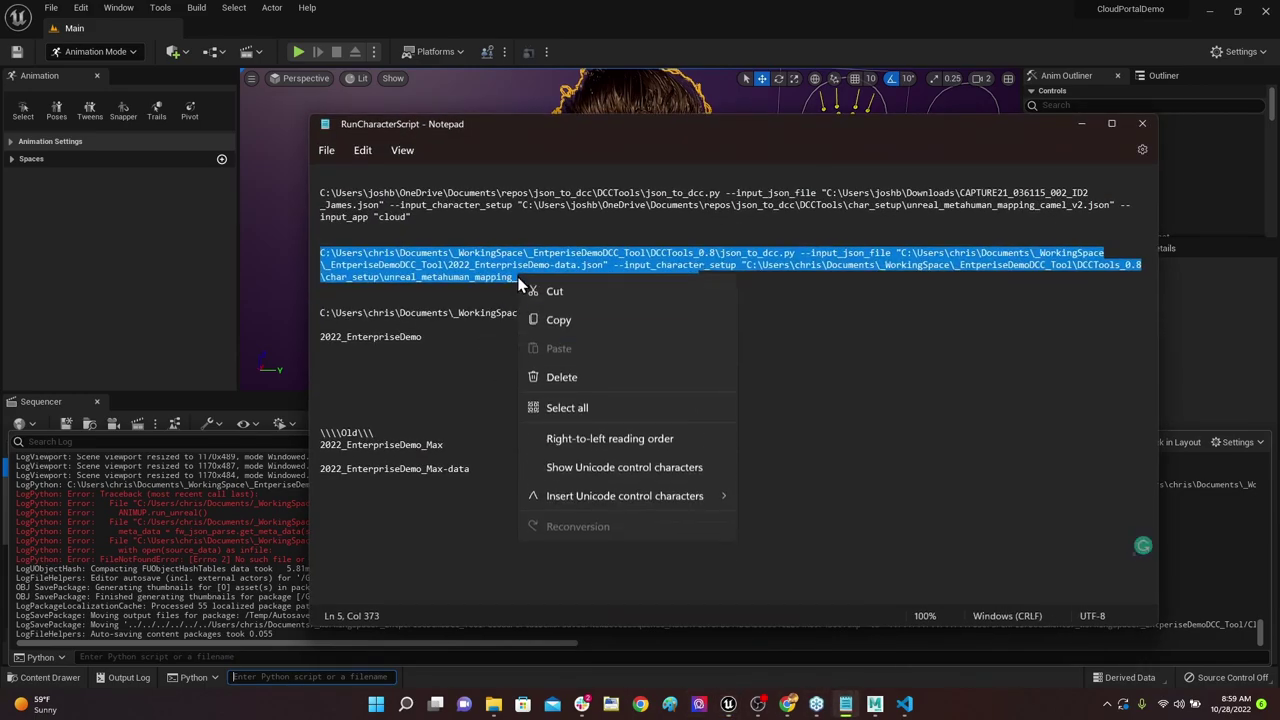
pyautogui.click(558, 348)
pyautogui.click(281, 676)
pyautogui.hotkey('ctrl', 'v')
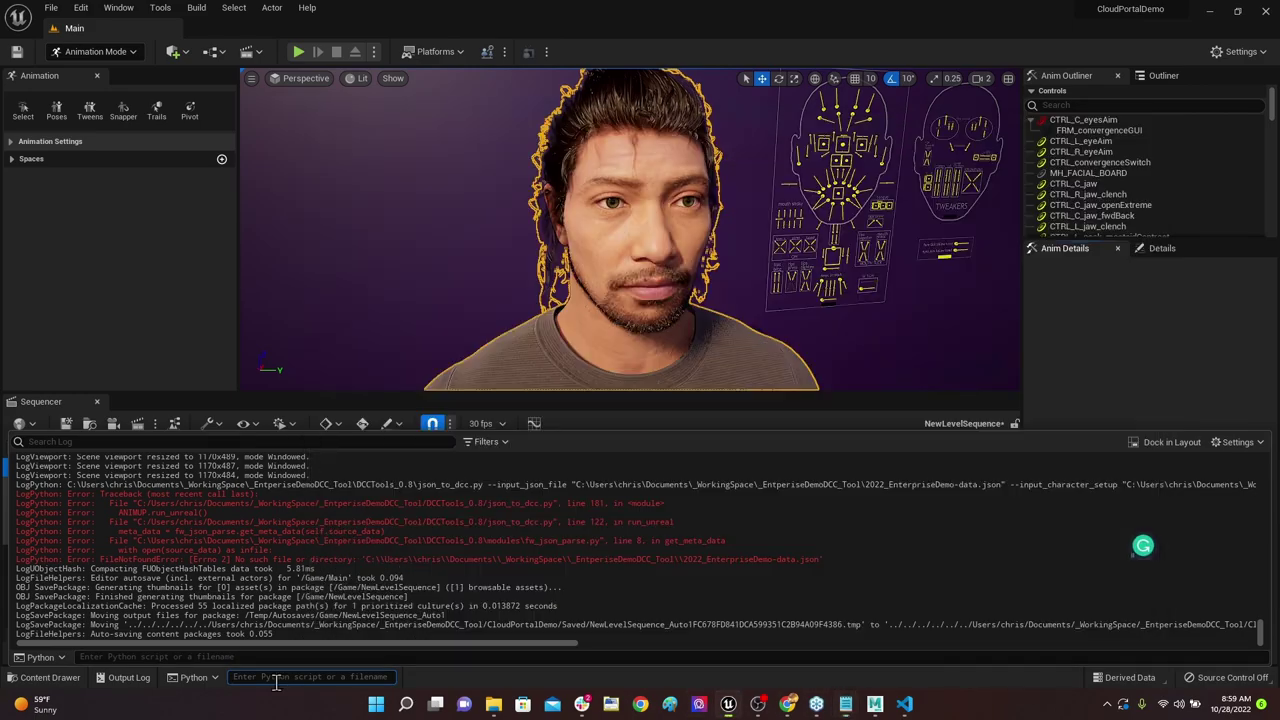
pyautogui.press('Return')
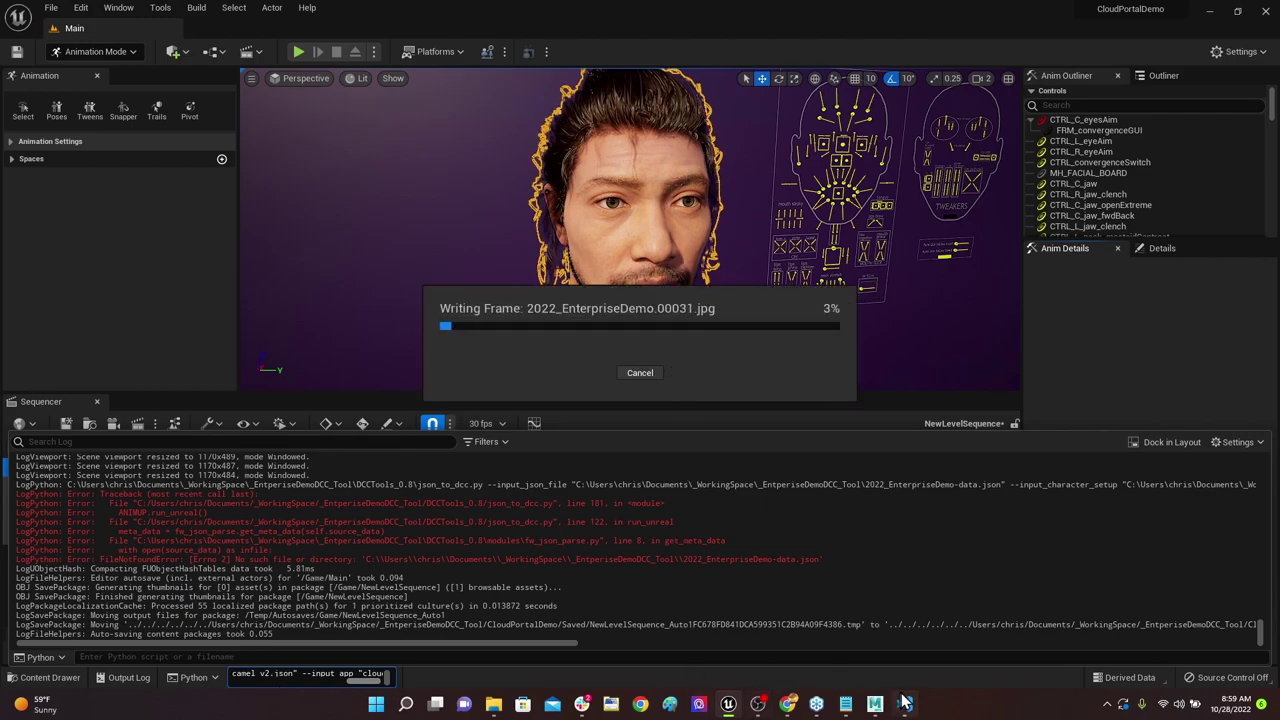
# Step: Open 2022_EnterpriseDemo-data.json from the _EntperiseDemoDCC_Tool folder in Visual Studio Code and hide the terminal to view its frame data
pyautogui.moveTo(905, 707)
pyautogui.moveTo(903, 643)
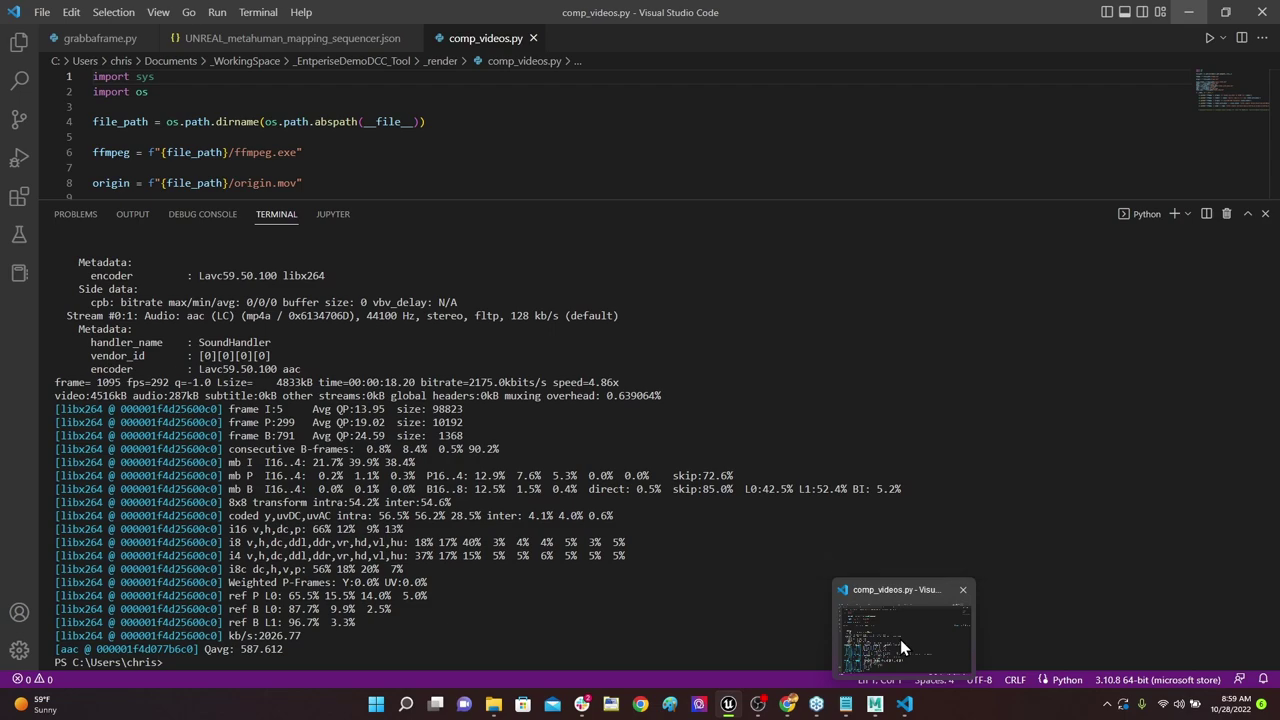
pyautogui.click(899, 639)
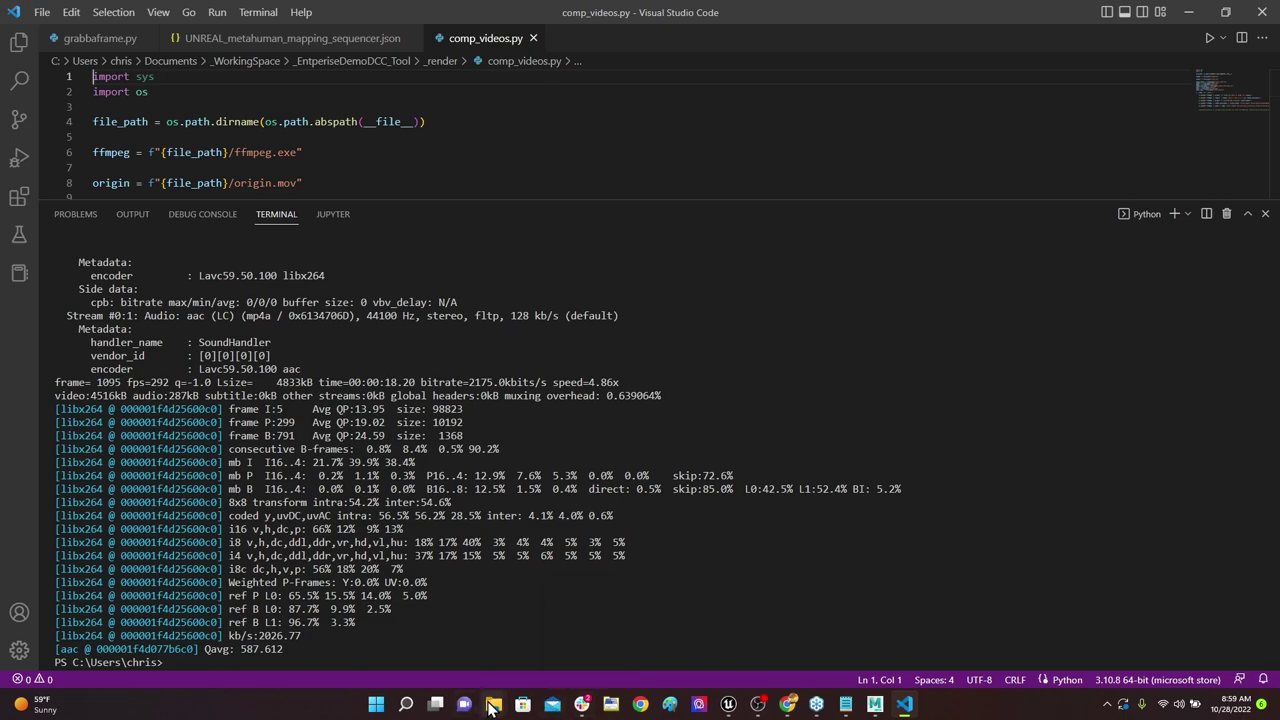
pyautogui.moveTo(493, 704)
pyautogui.click(443, 645)
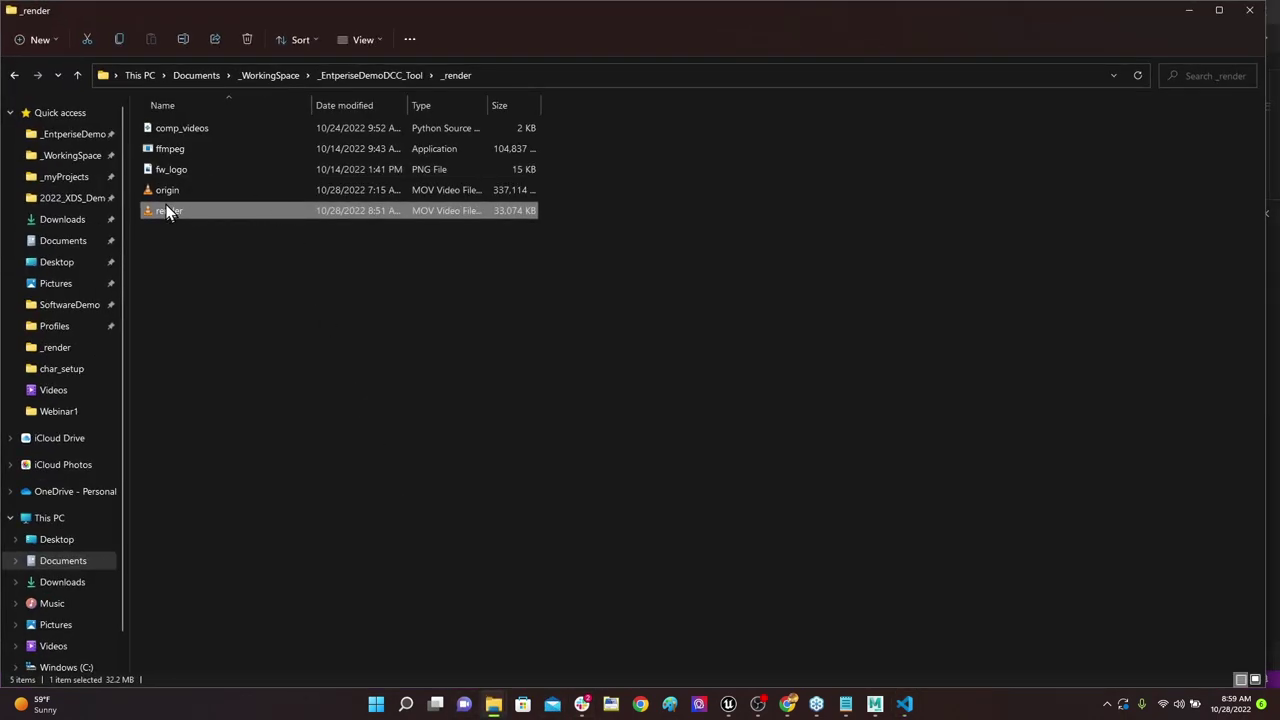
pyautogui.click(337, 78)
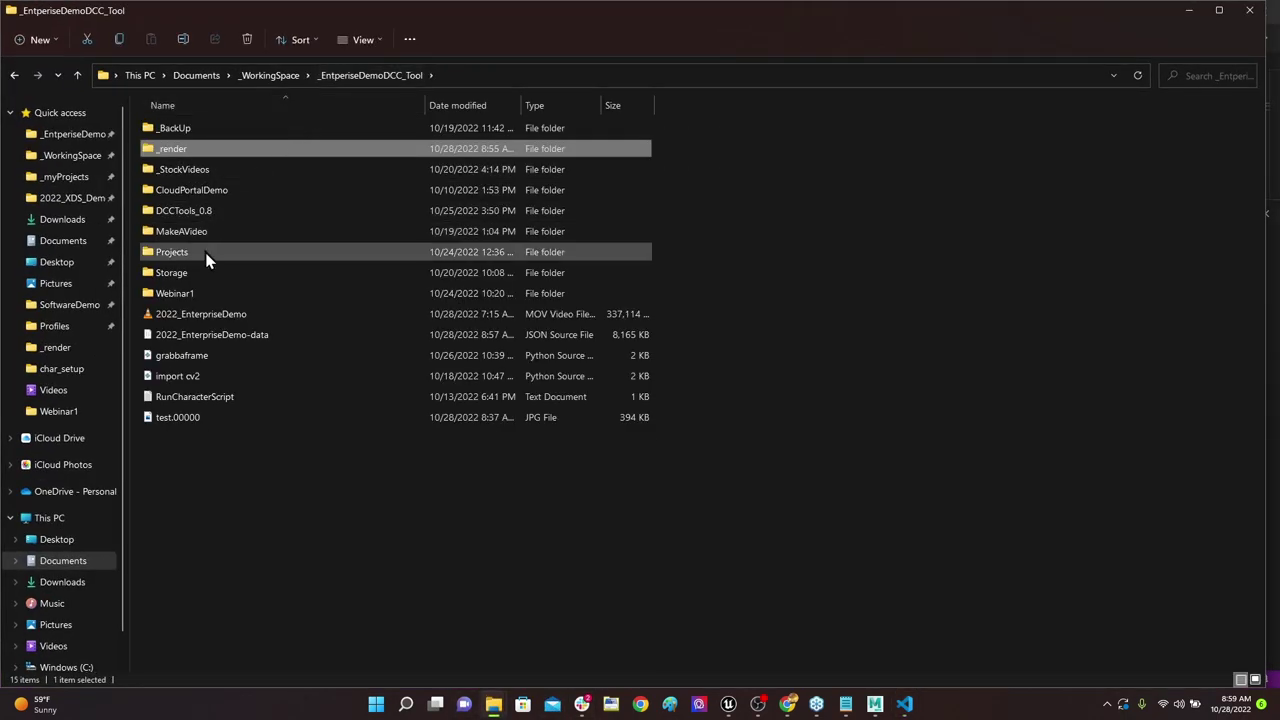
pyautogui.doubleClick(254, 335)
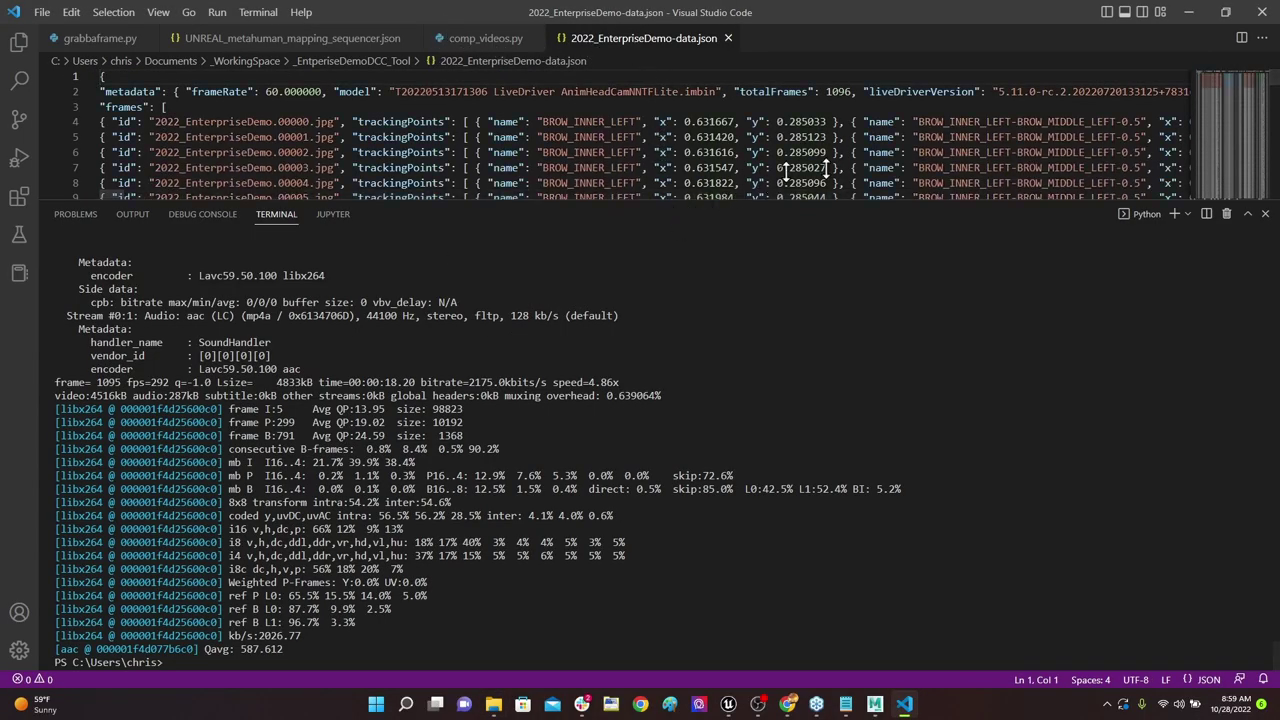
pyautogui.click(1265, 216)
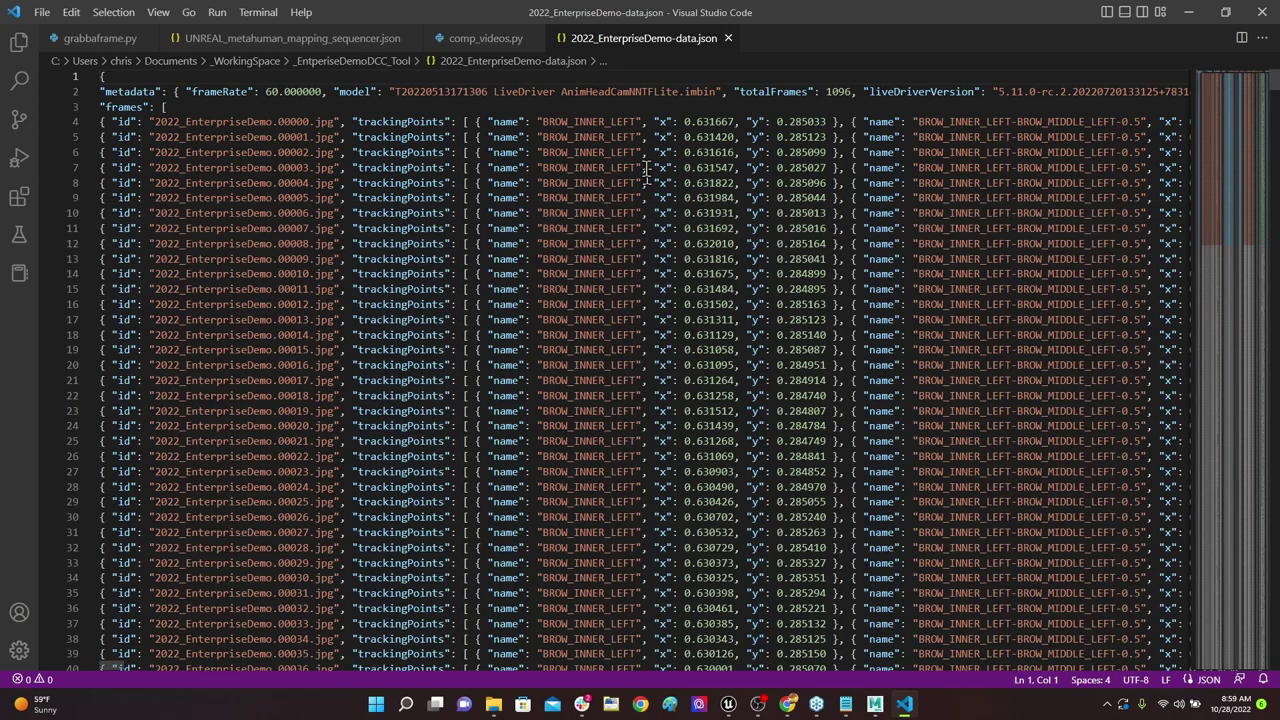